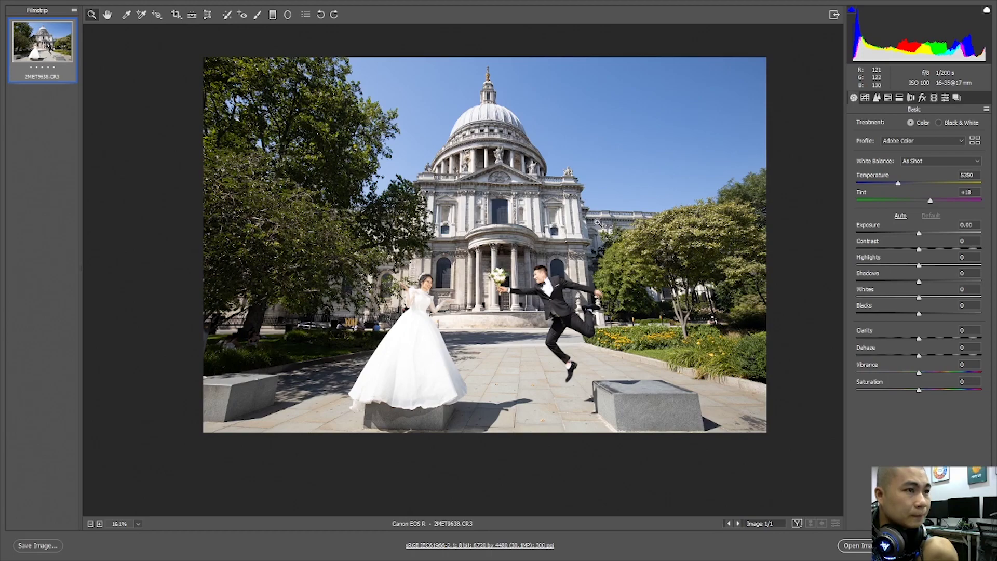
Step: Apply the automatic tone correction and set Exposure to -0.25, Shadows to -18 and Highlights to -83
left_click(900, 217)
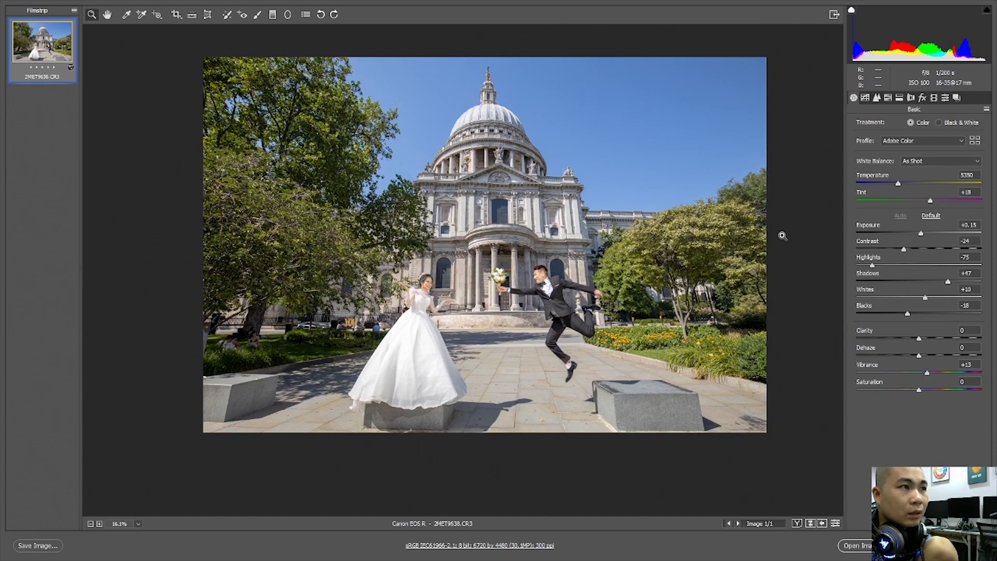
left_click_drag(935, 283, 858, 265)
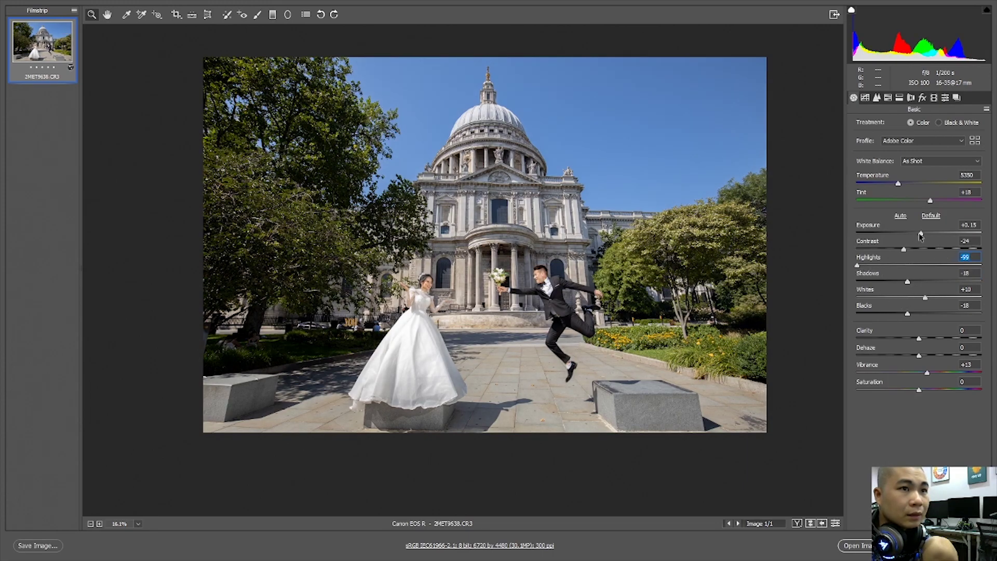
left_click_drag(920, 234, 916, 234)
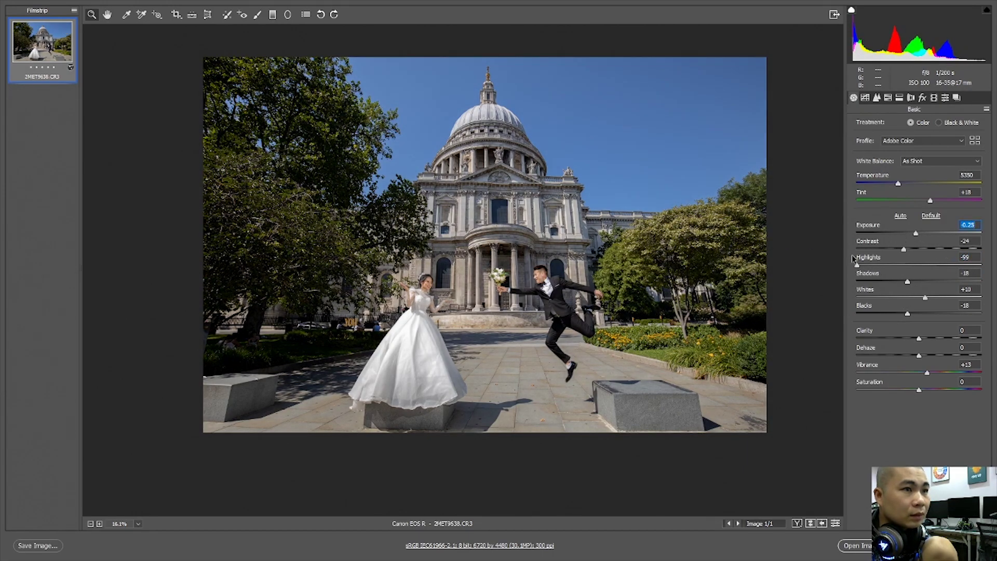
left_click_drag(862, 266, 868, 266)
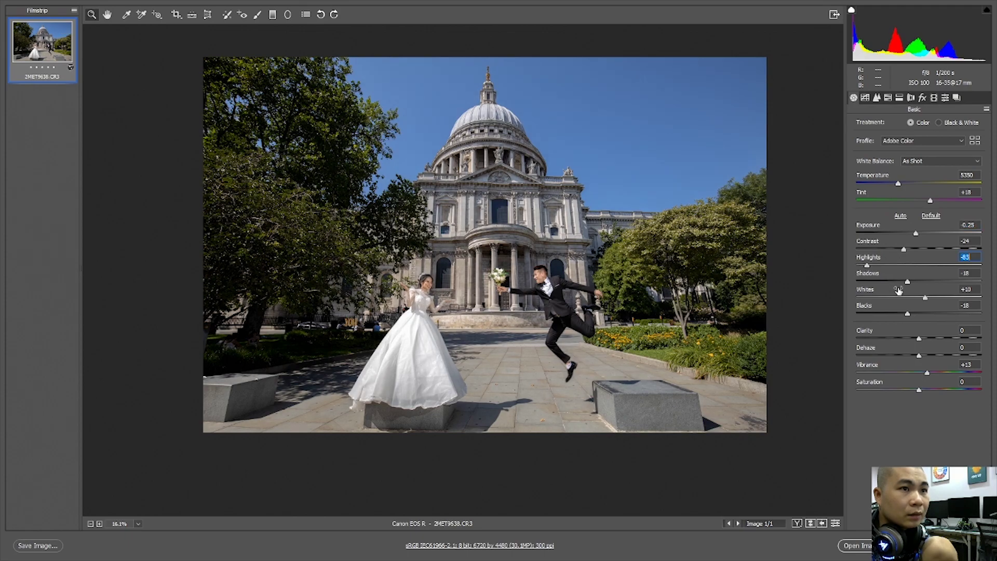
Step: Set Whites to -5, Clarity to +13, Shadows to +35 and Exposure to -0.15
left_click_drag(918, 298, 916, 298)
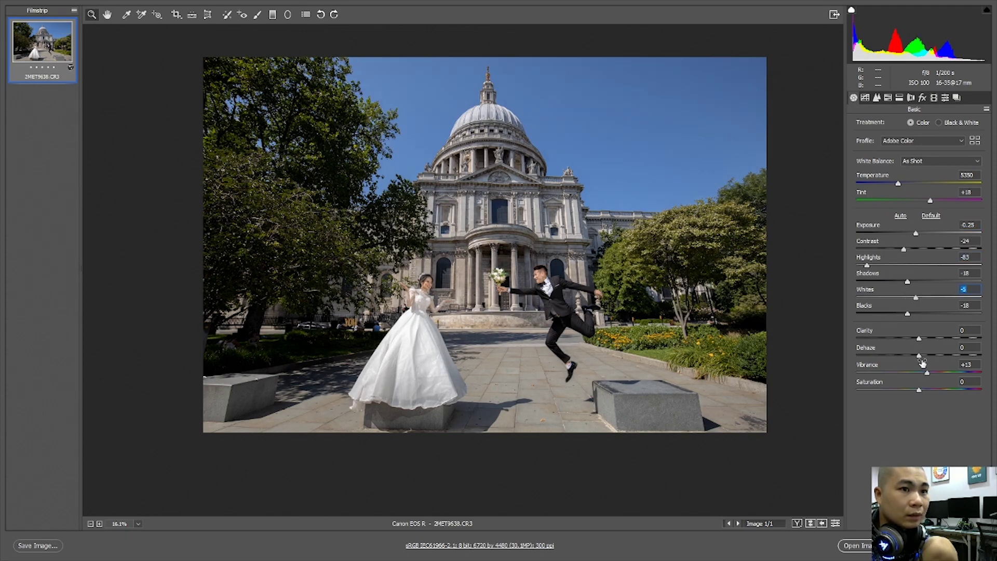
left_click_drag(919, 339, 927, 339)
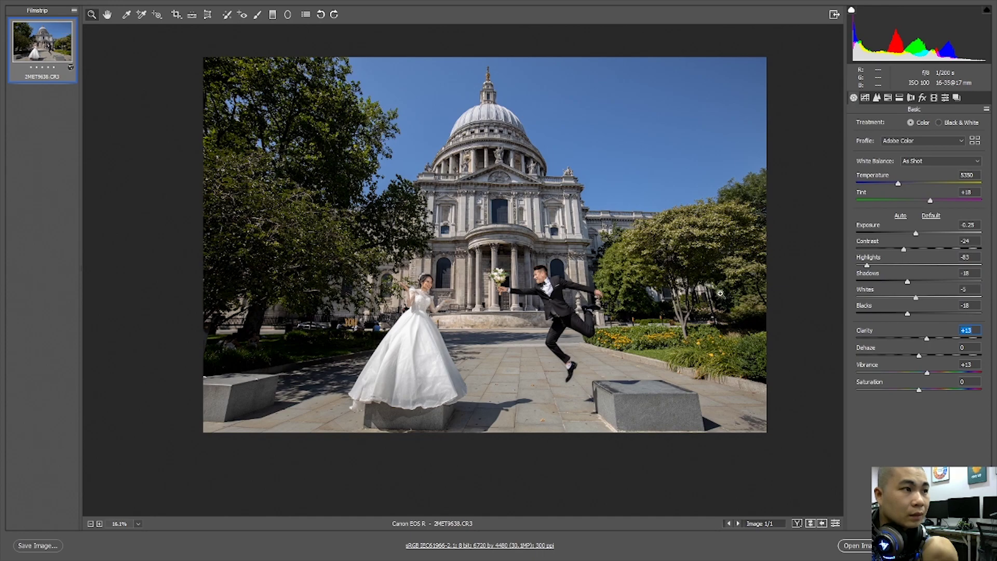
left_click_drag(924, 282, 941, 283)
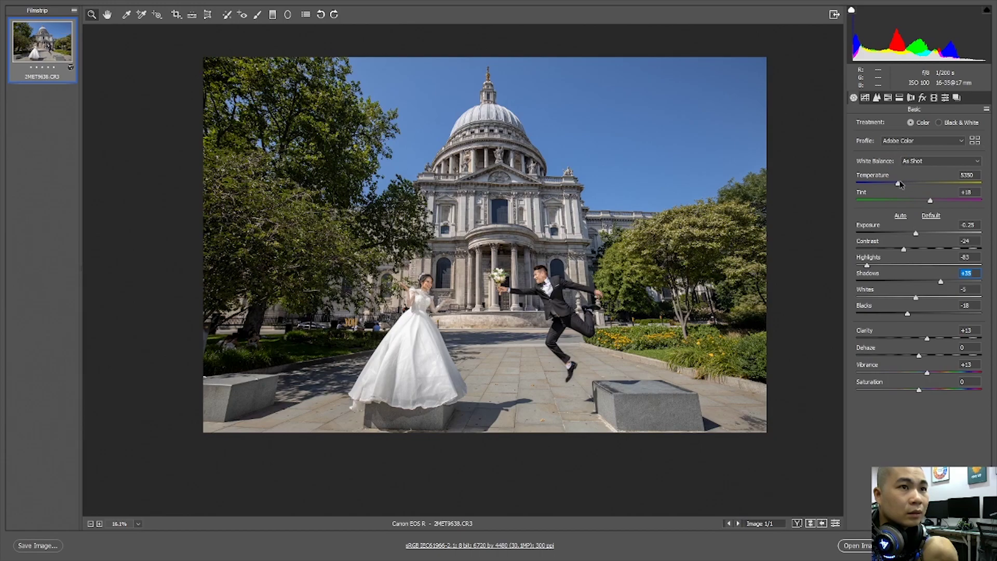
left_click(918, 233)
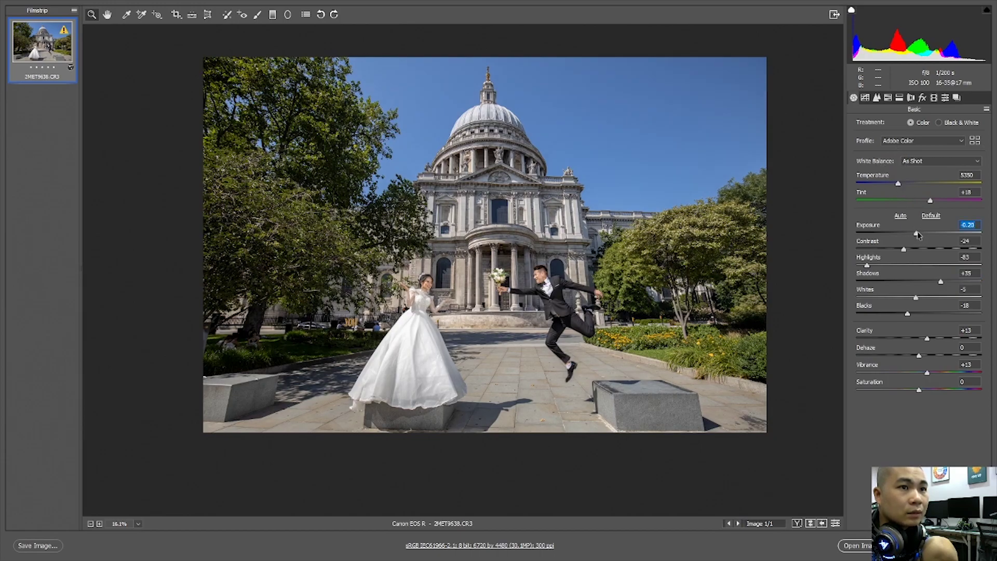
left_click(928, 232)
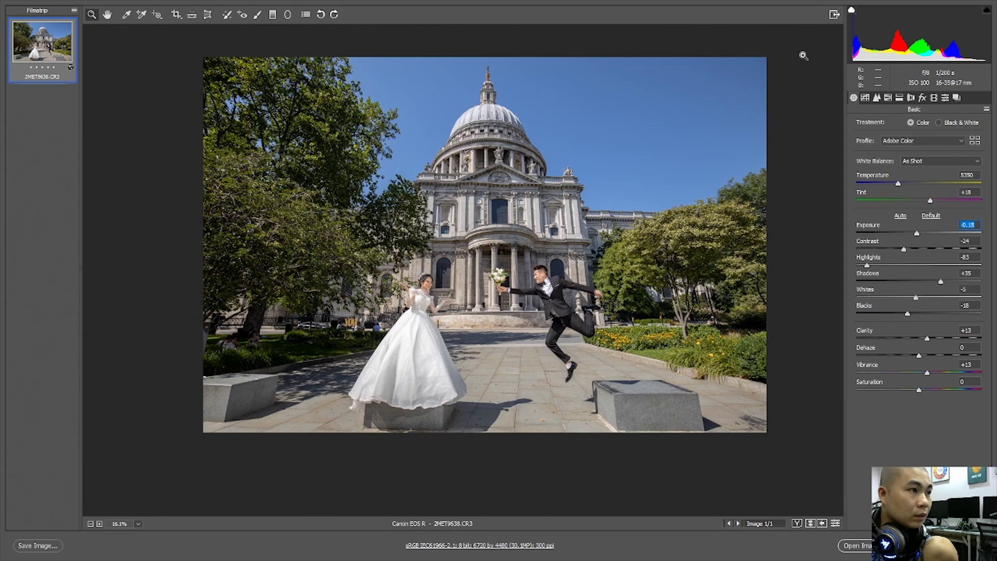
Step: Adjust the parametric tone curve with Darks at +11 and Shadows at -6
left_click(865, 98)
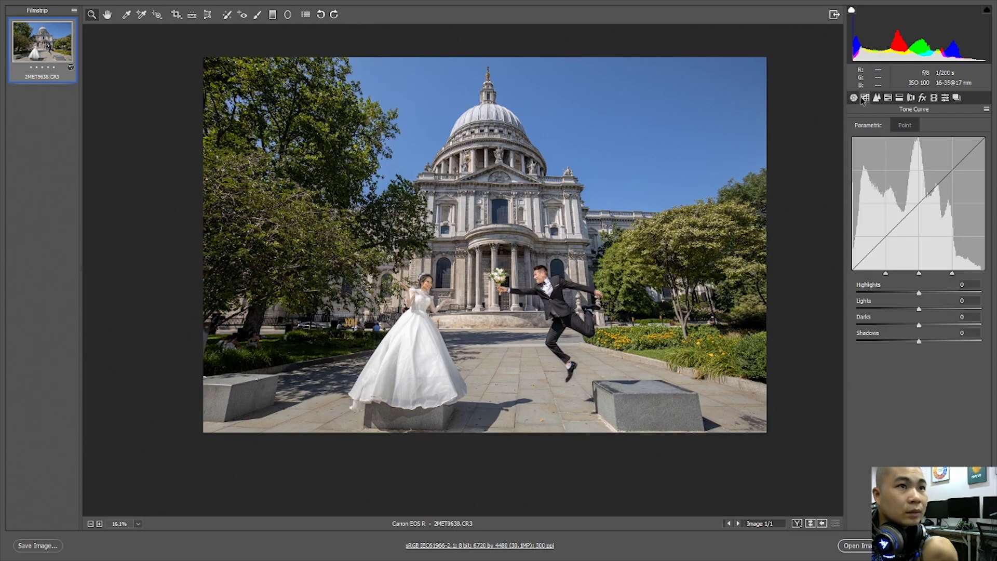
left_click(928, 325)
left_click(915, 341)
left_click_drag(929, 326, 925, 326)
Step: Check the bride up close and set the HSL saturation of the Greens to +52
left_click(420, 286)
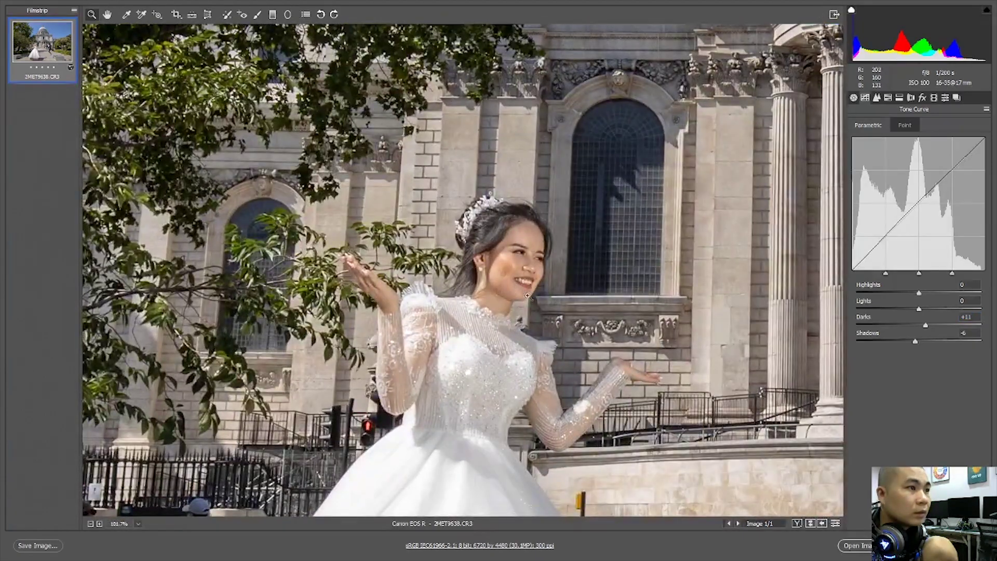
left_click(524, 292)
left_click(468, 270)
left_click(467, 270)
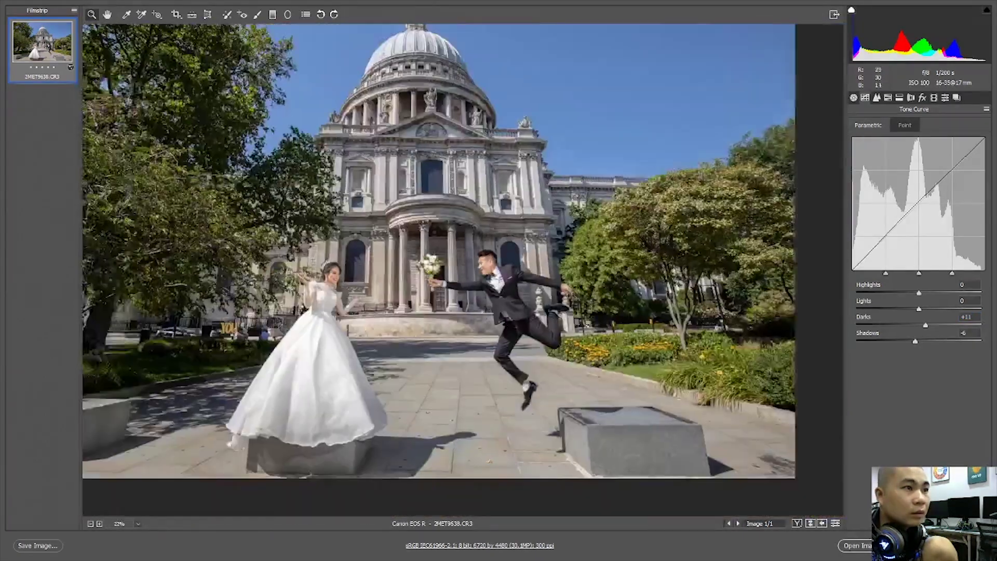
scroll(291, 255, "down", 2)
scroll(364, 247, "up", 1)
left_click(899, 98)
left_click(896, 125)
left_click_drag(943, 218, 973, 216)
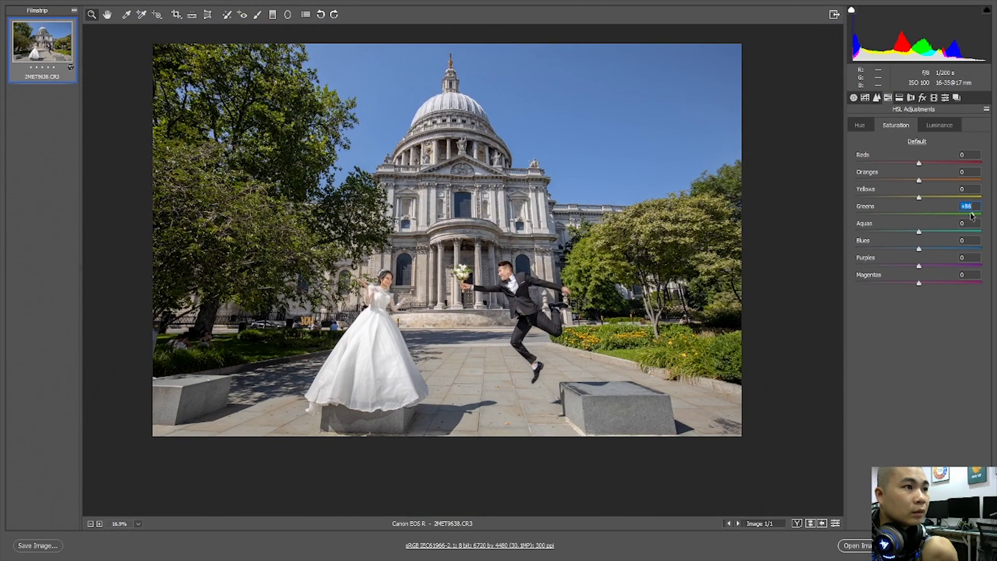
left_click(952, 216)
Step: Set the HSL luminance of Greens to +35 and Yellows to -19, and the saturation of Yellows to +42
left_click(947, 127)
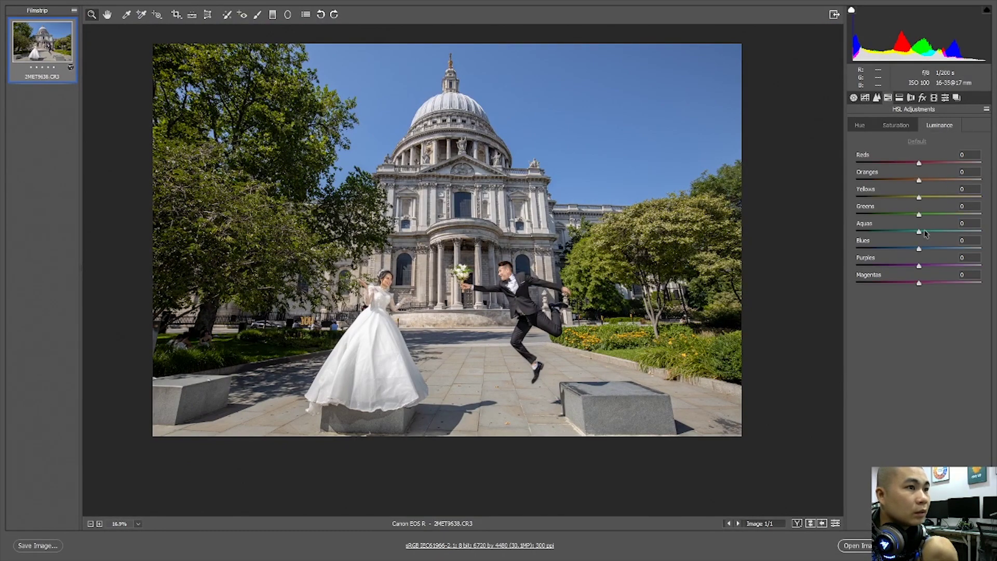
mouse_move(920, 216)
left_mouse_down()
mouse_move(978, 216)
mouse_move(916, 217)
mouse_move(953, 217)
mouse_move(969, 198)
mouse_move(909, 202)
left_mouse_up()
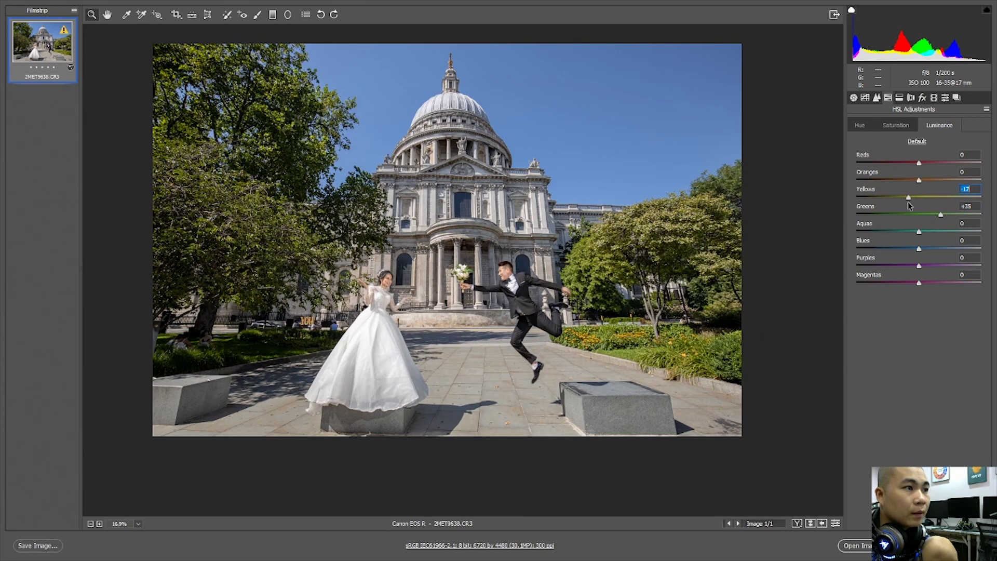
left_click(896, 125)
left_click_drag(919, 198, 957, 203)
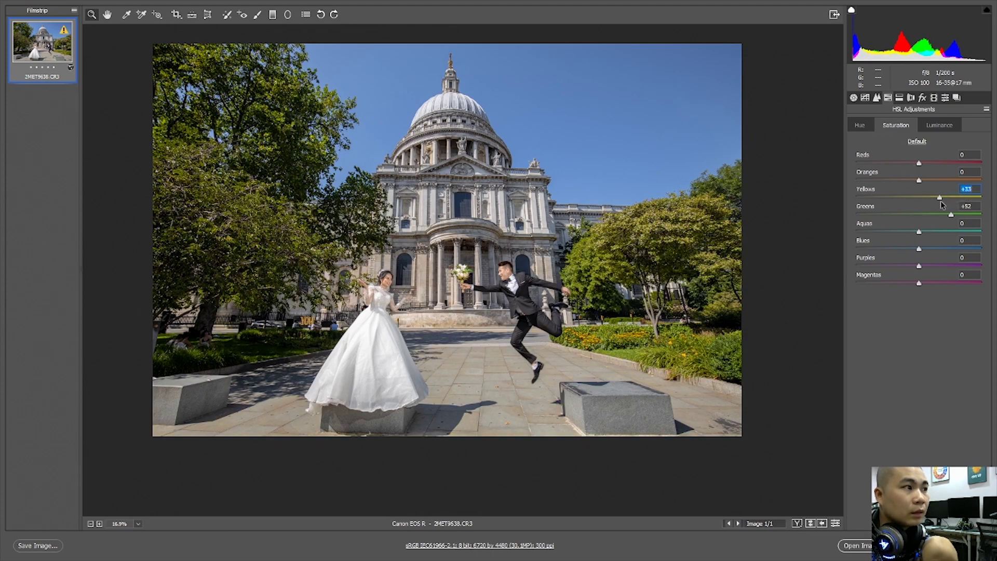
left_click_drag(941, 200, 945, 201)
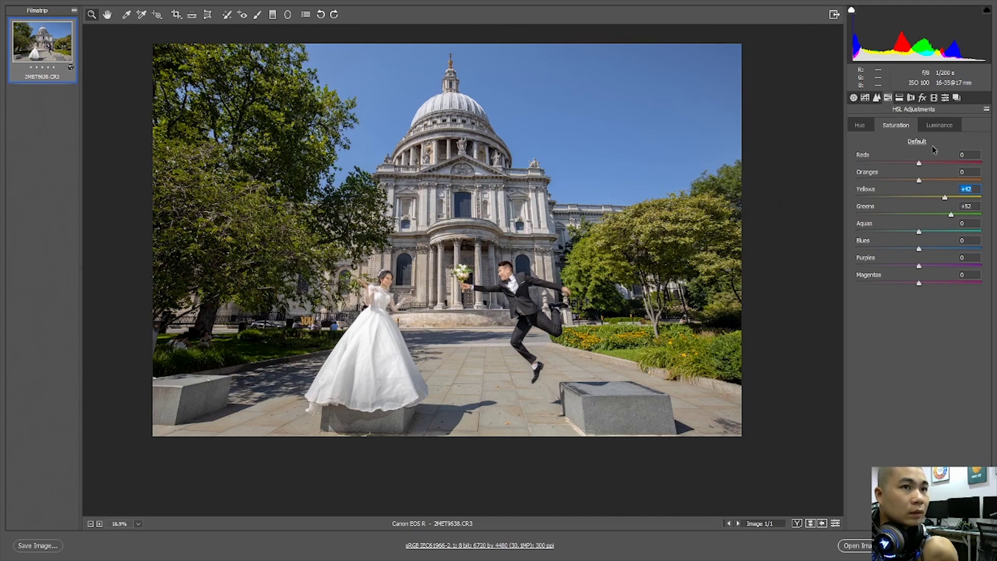
Step: Shift the sky colour by setting the Blues luminance to -9 and the Blues hue to -20
left_click(941, 127)
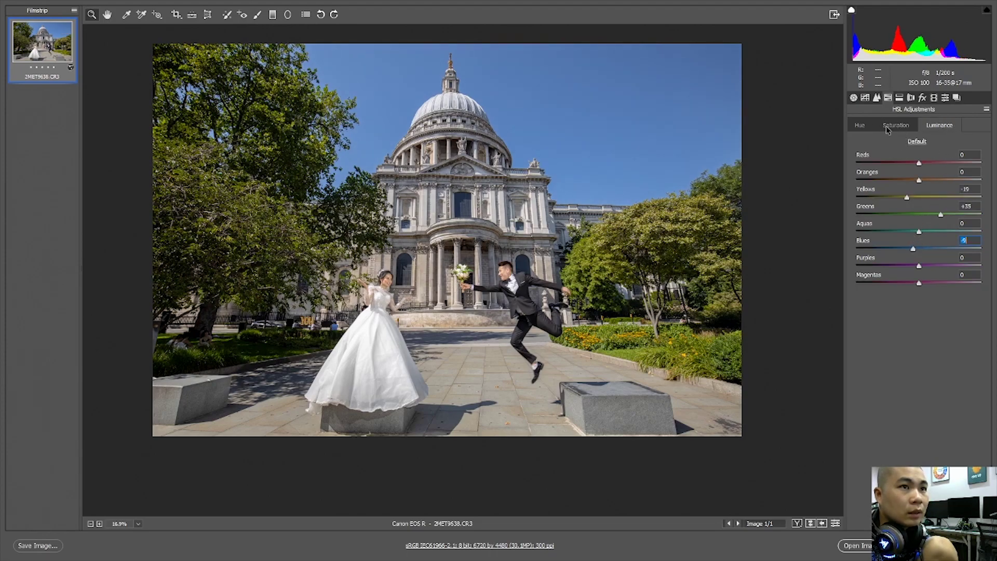
left_click(861, 127)
left_click_drag(922, 250, 904, 249)
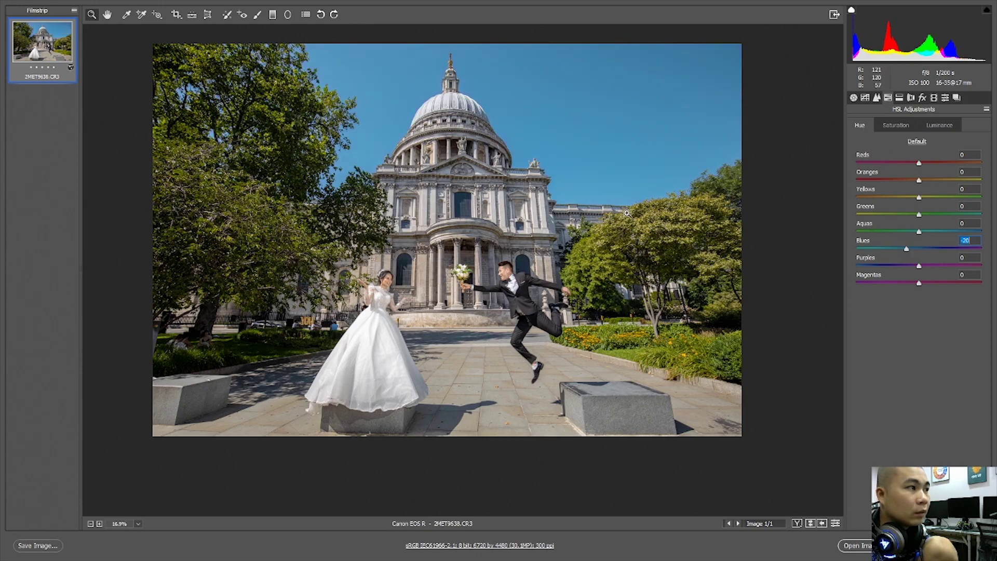
Step: Adjust the skin tones by setting the Oranges saturation to -2 and the Oranges luminance to +7
left_click(907, 126)
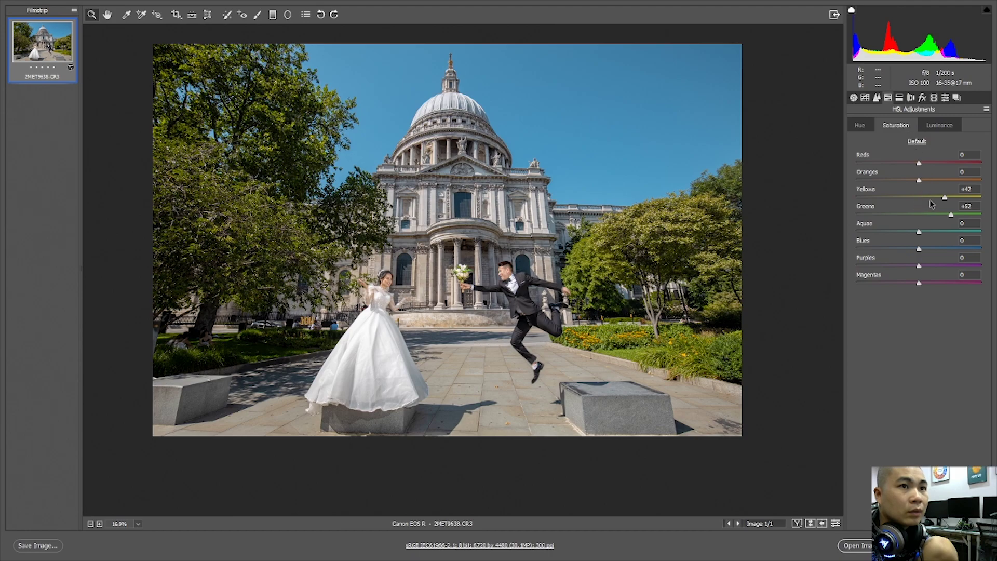
left_click_drag(920, 181, 919, 181)
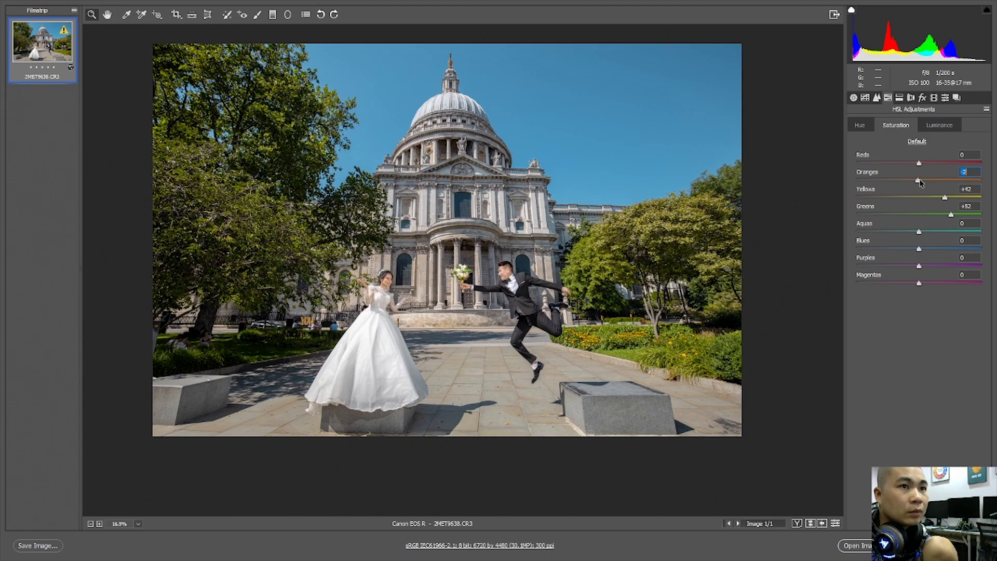
left_click(941, 127)
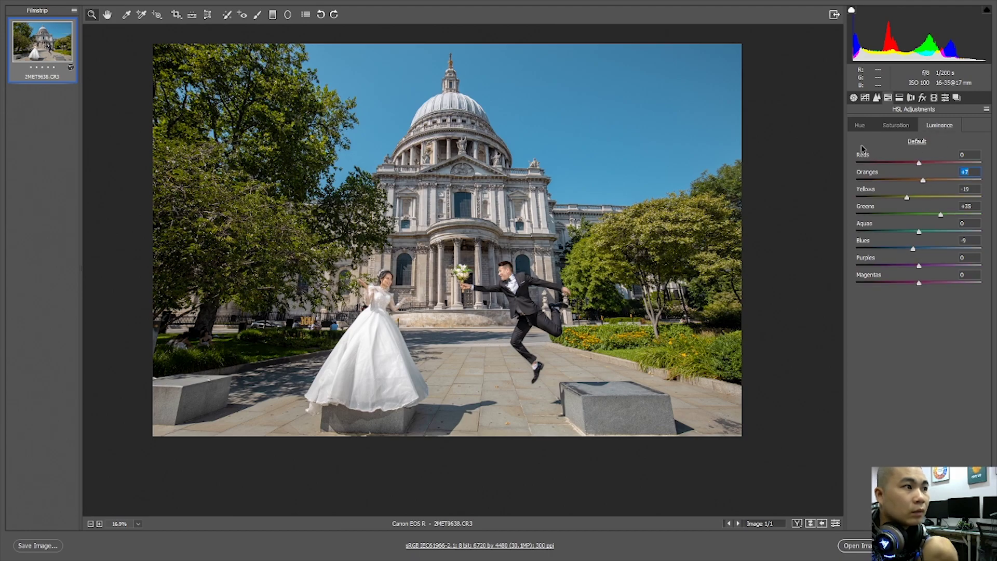
Step: Split-tone the shadows with Hue 227 and Saturation 20
left_click(900, 97)
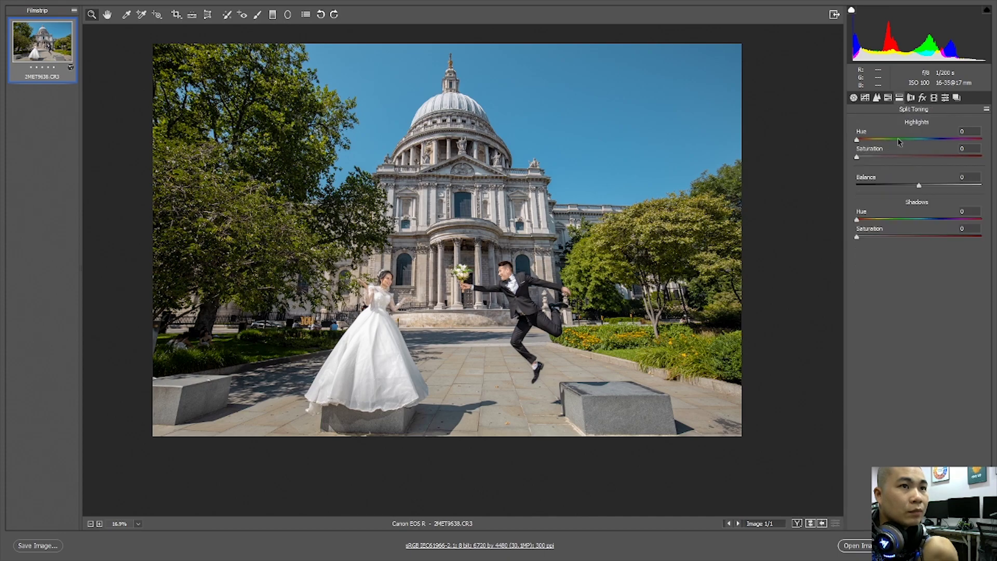
left_click(936, 220)
type("227")
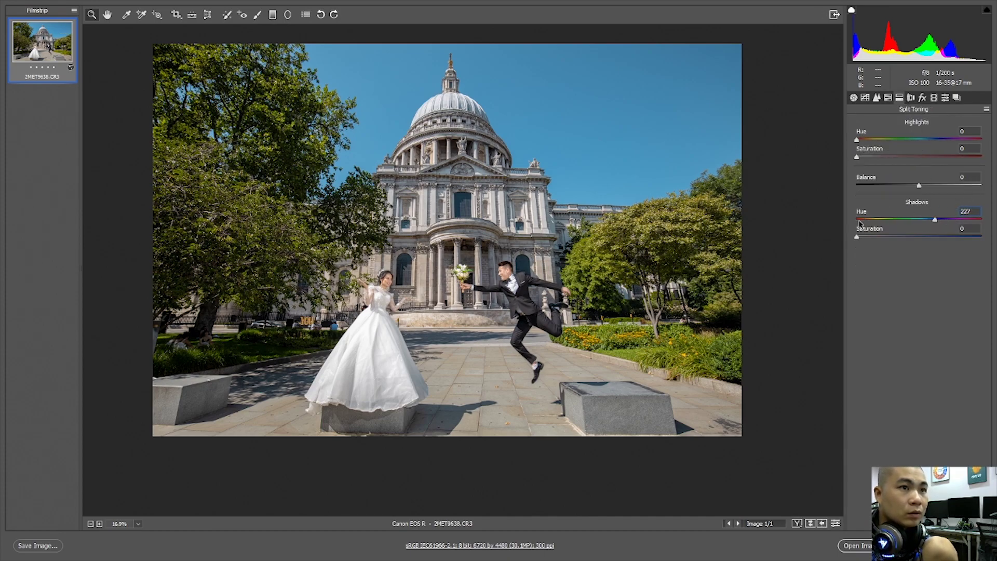
left_click_drag(857, 237, 876, 237)
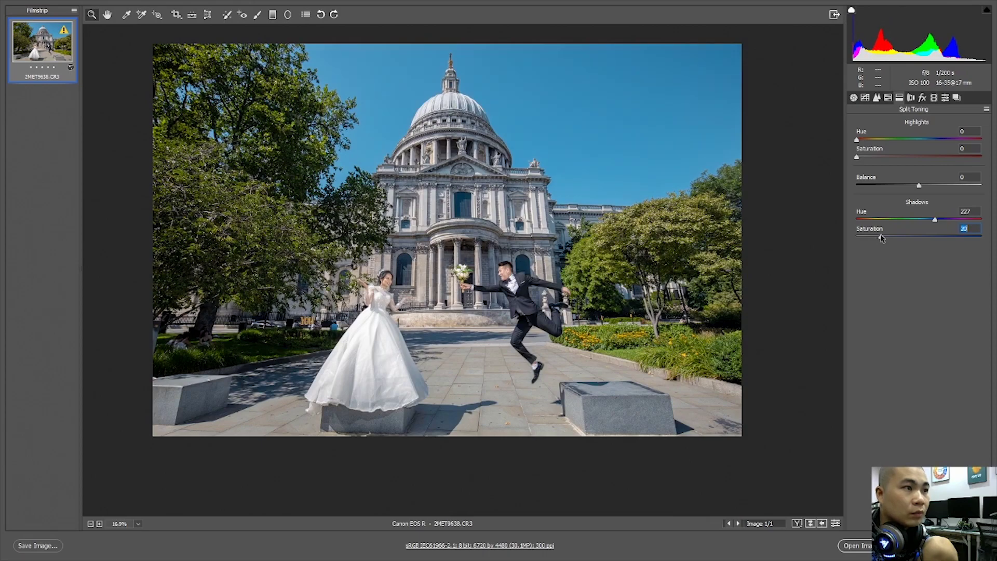
Step: Split-tone the highlights with Hue 50 and Saturation 6, and set the Balance to +93
left_click_drag(857, 141, 873, 160)
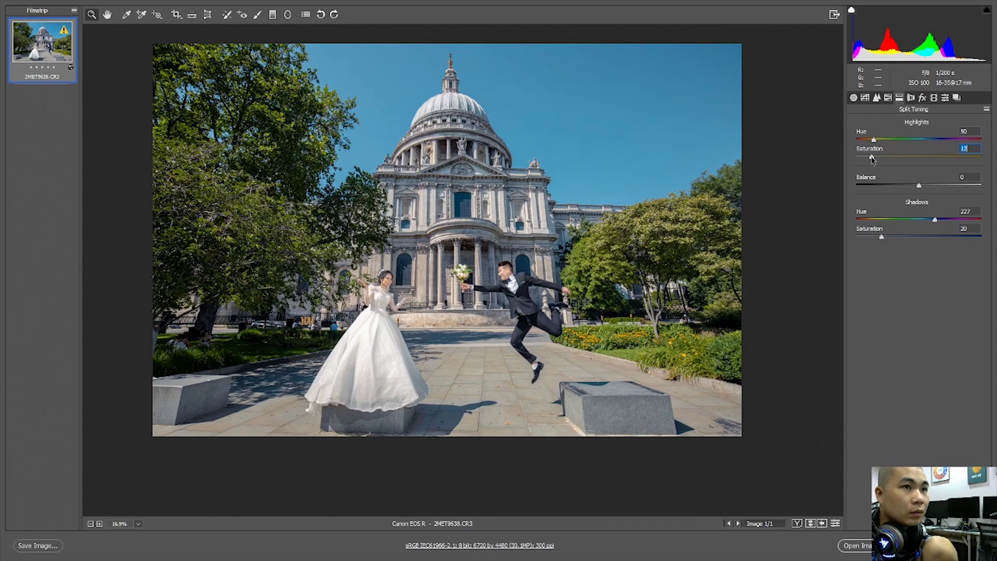
left_click_drag(917, 185, 973, 187)
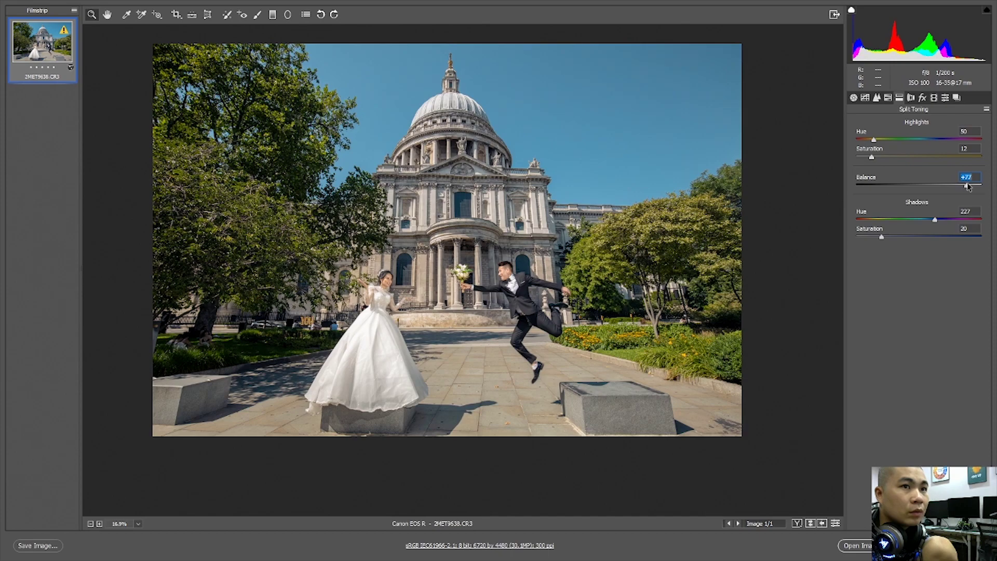
left_click_drag(872, 157, 862, 159)
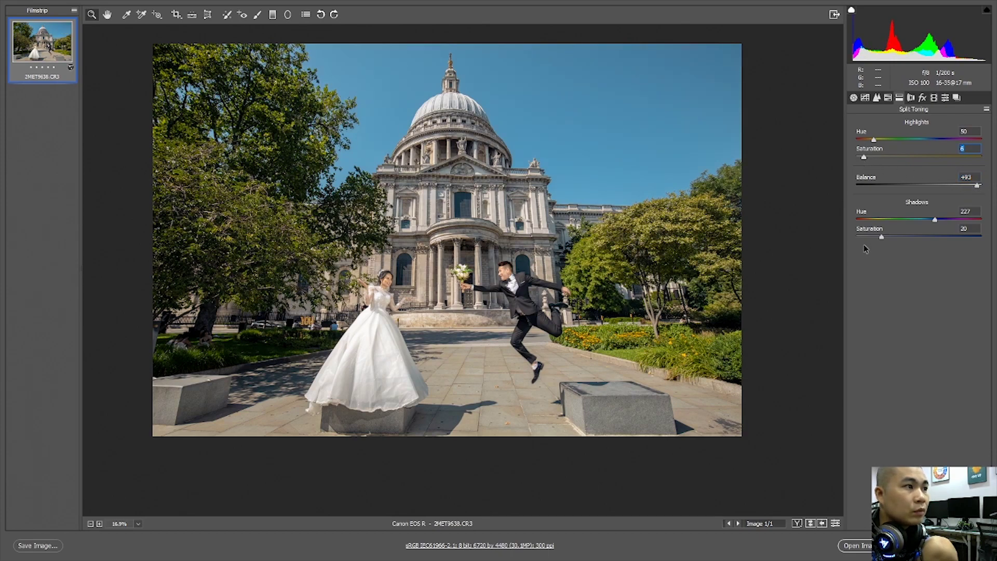
Step: Raise the split-toning shadow Saturation to 40 and fine-tune the Balance at +93
left_click_drag(885, 235, 910, 237)
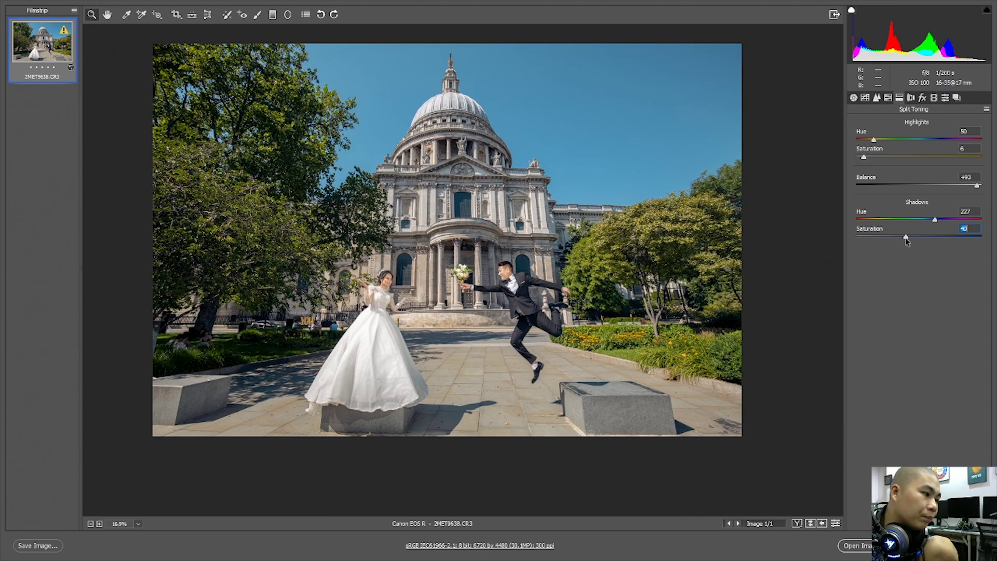
mouse_move(901, 239)
left_mouse_down()
mouse_move(932, 238)
mouse_move(907, 239)
left_mouse_up()
left_click_drag(977, 185, 978, 186)
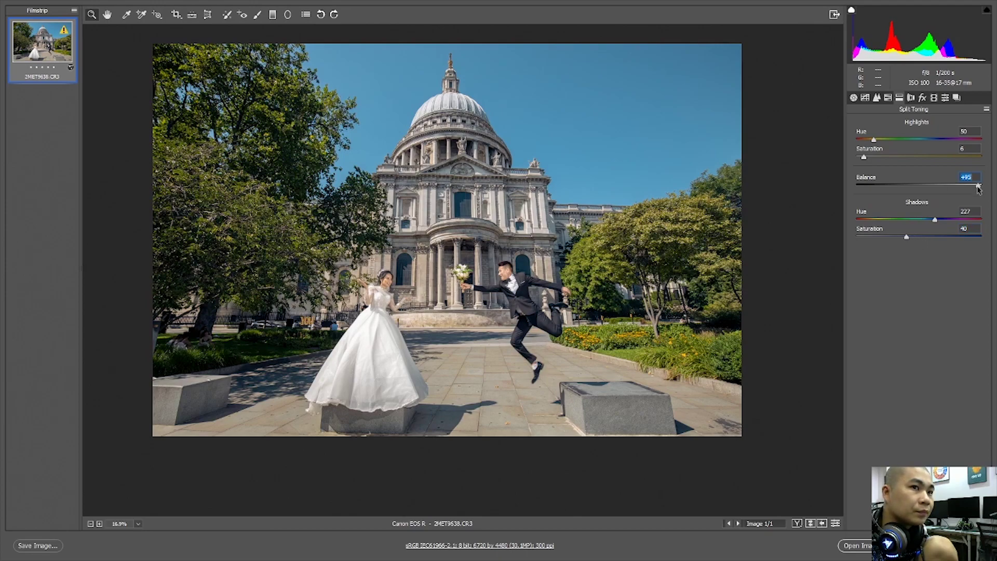
mouse_move(911, 239)
left_mouse_down()
mouse_move(878, 240)
mouse_move(911, 240)
left_mouse_up()
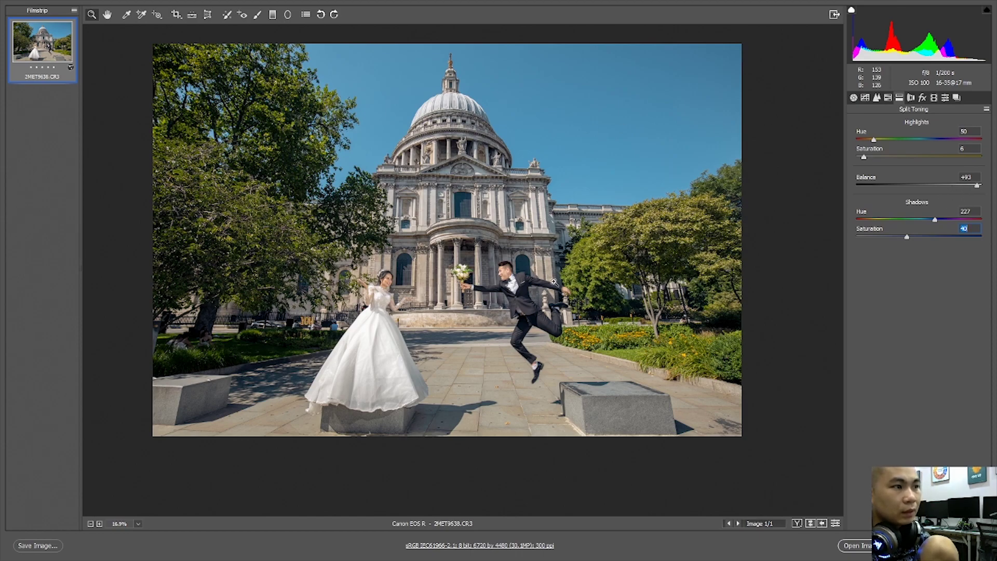
Step: Inspect the couple's skin tones up close and set the HSL saturation of the Oranges to +7
left_click_drag(363, 304, 503, 253)
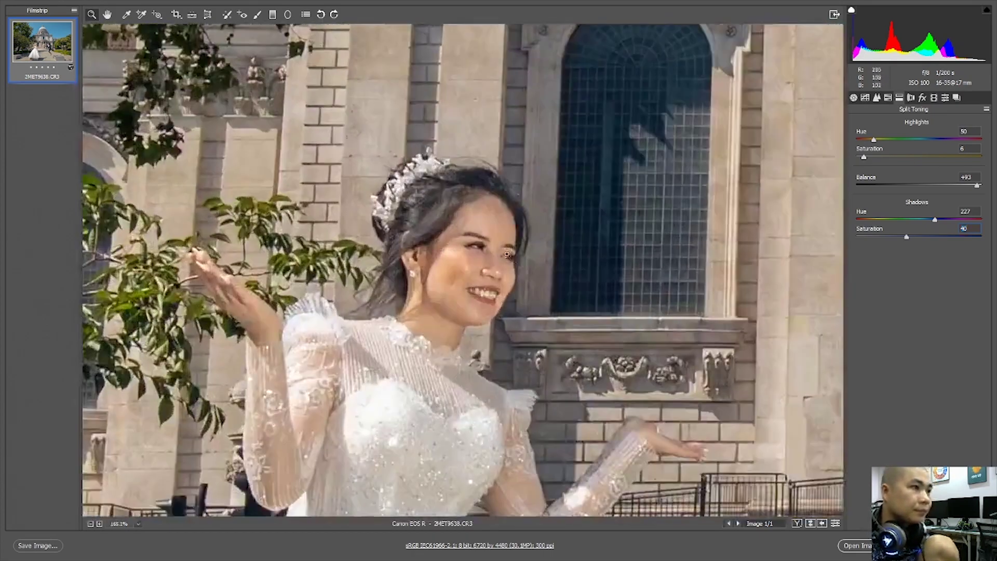
left_click_drag(635, 318, 317, 275)
left_click_drag(686, 271, 832, 220)
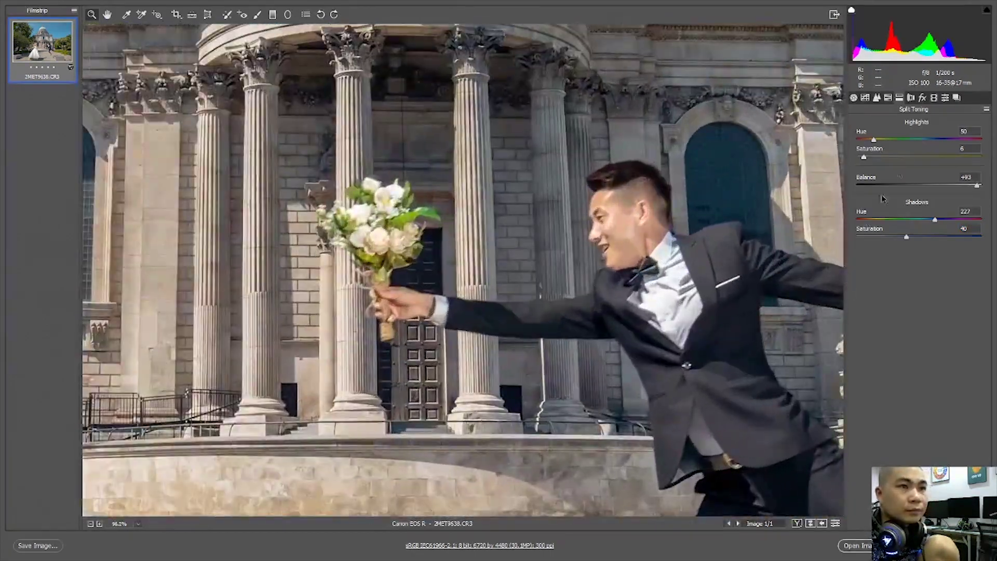
left_click(889, 98)
left_click_drag(923, 179, 923, 179)
left_click(904, 128)
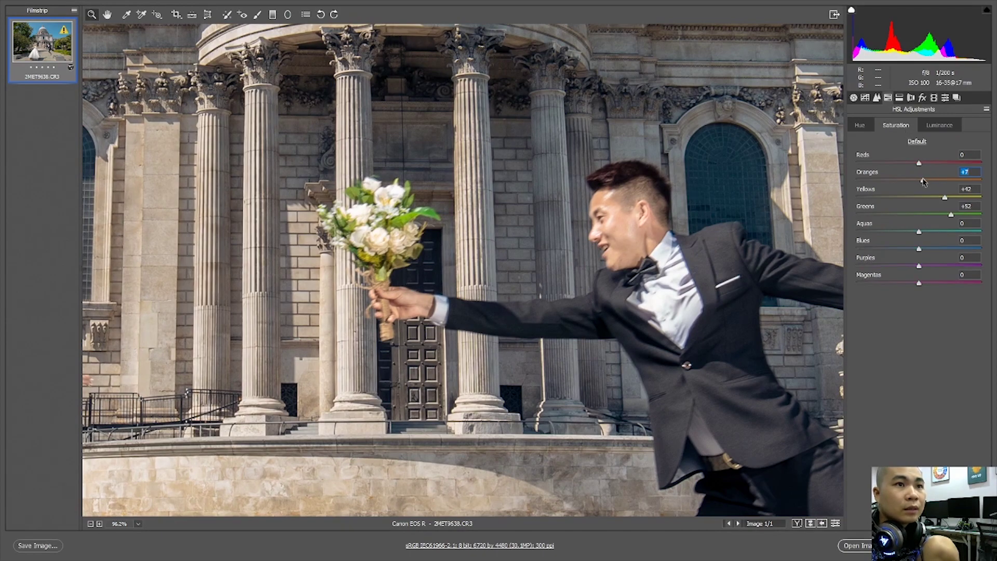
Step: Reduce the photo's noise by setting the noise reduction Luminance to about 28
left_click(877, 98)
left_click(891, 227)
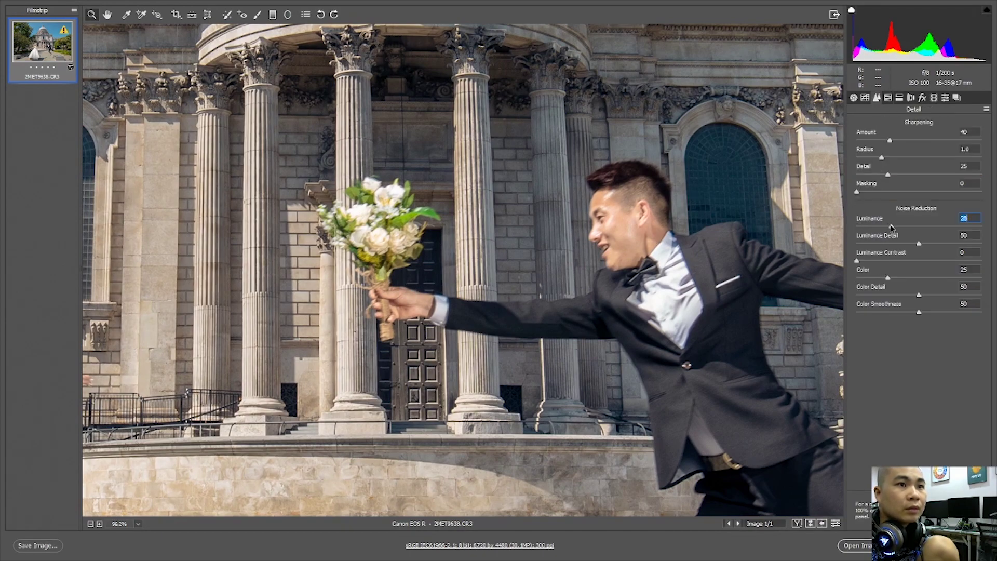
Step: Set sharpening Amount to 51, Masking to 15 and noise-reduction Color to 45, and open the photo in Photoshop
left_click_drag(490, 204, 408, 210)
left_click_drag(189, 260, 288, 255)
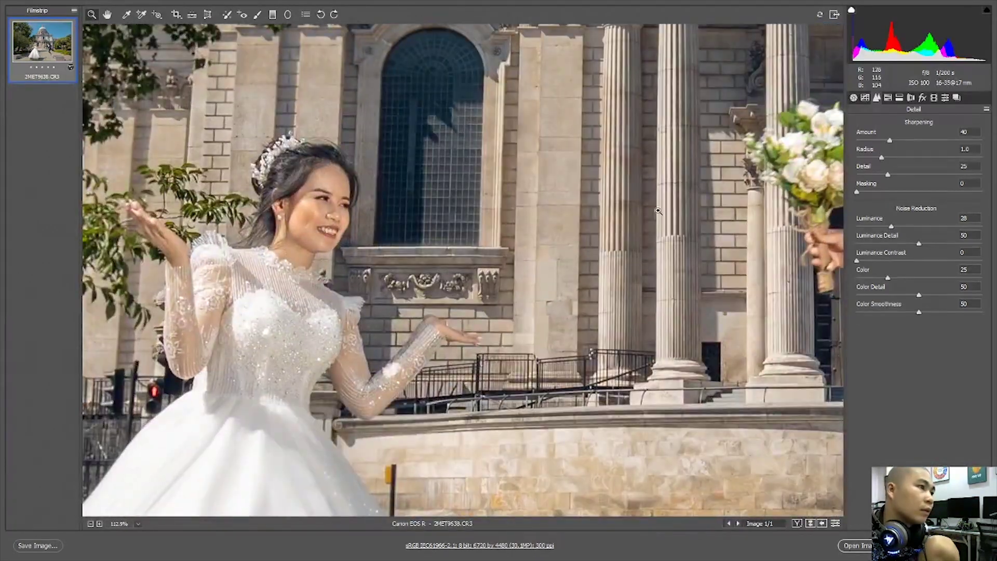
left_click(875, 192)
left_click(898, 140)
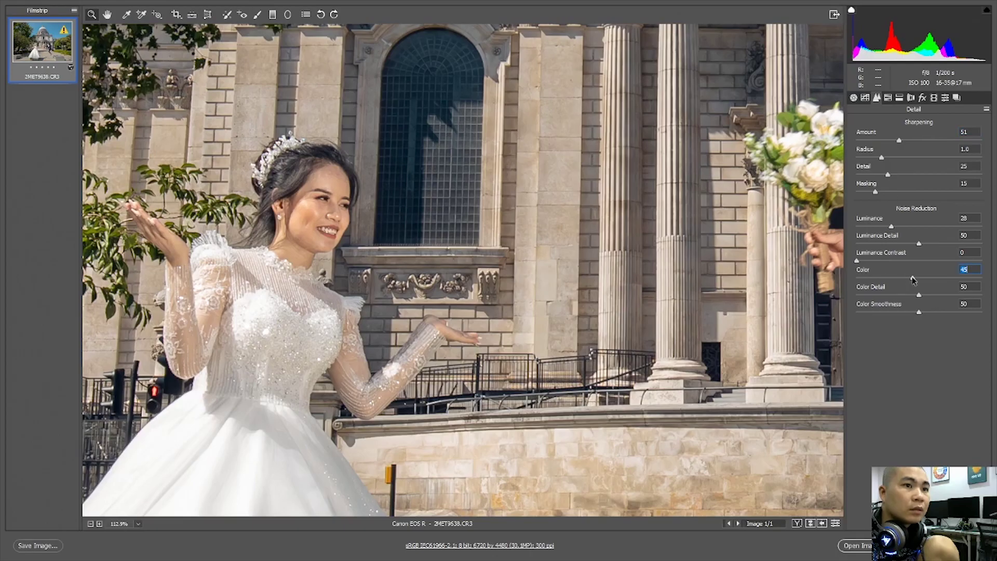
scroll(472, 355, "down", 6)
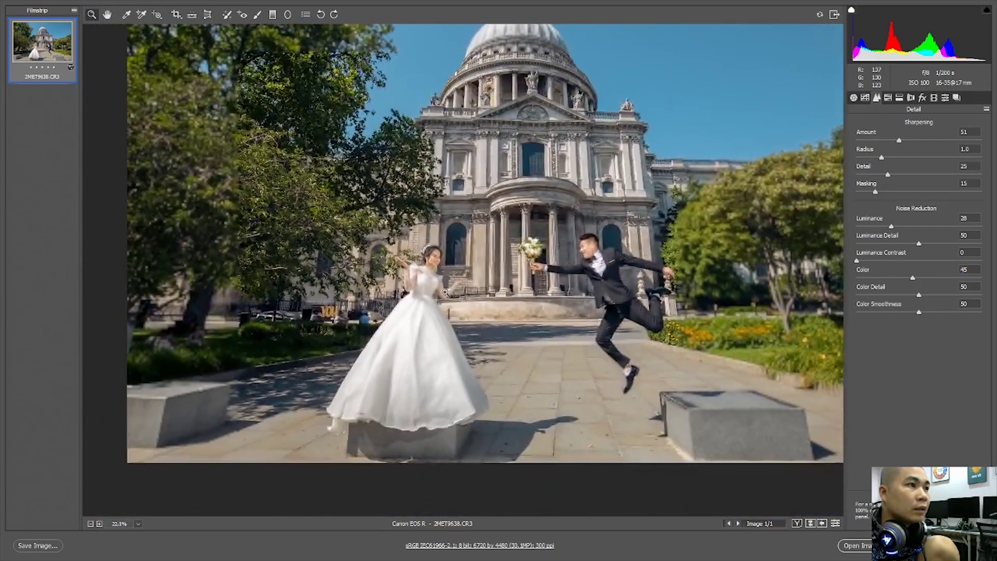
scroll(441, 291, "down", 3)
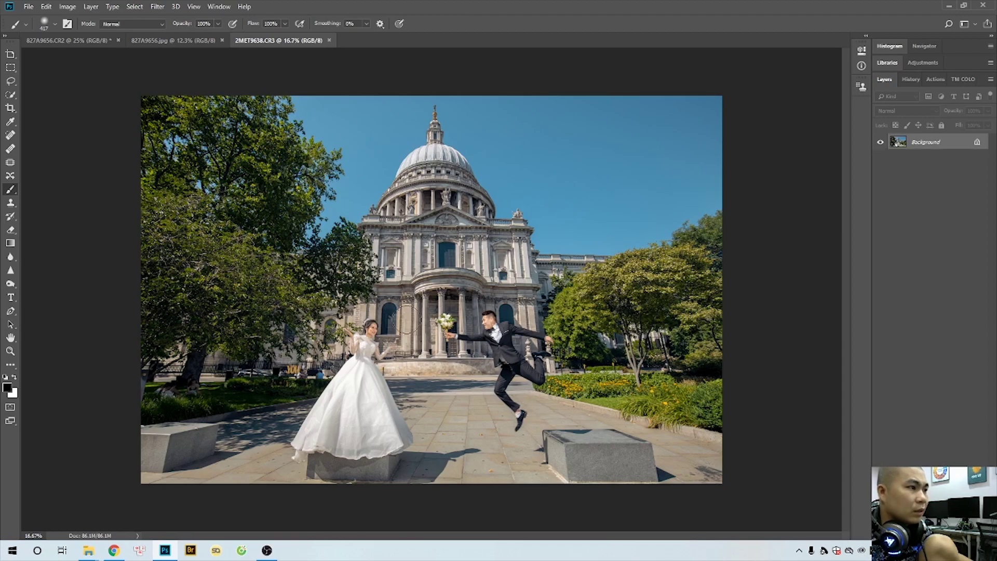
Step: Crop a thin margin off the edges of the photo
scroll(441, 336, "down", 1)
key("c")
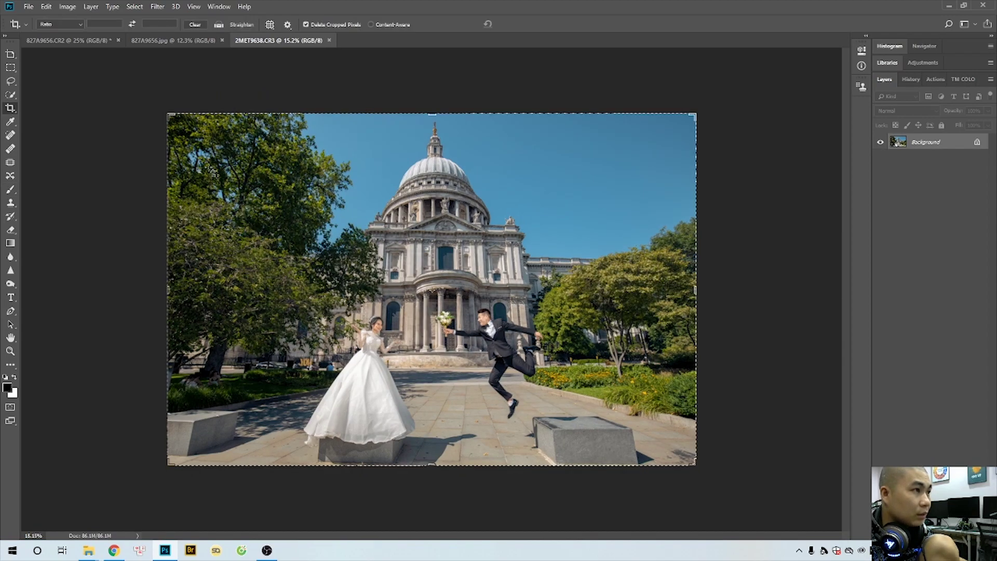
left_click_drag(169, 117, 173, 121)
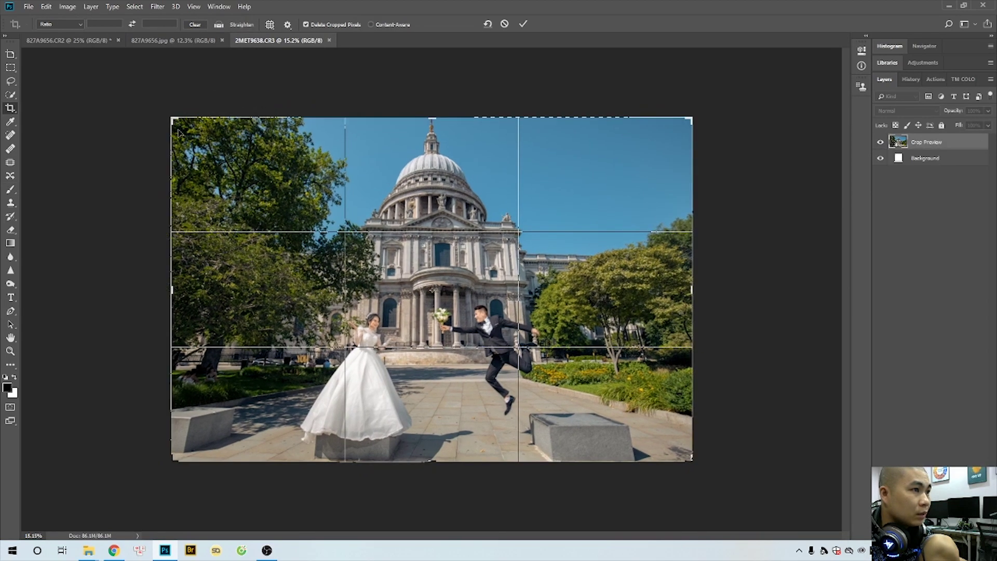
key("Return")
Step: Remove the yellow sign and the people behind the hedge beside the bride with content-aware fills
left_click_drag(289, 411, 312, 425)
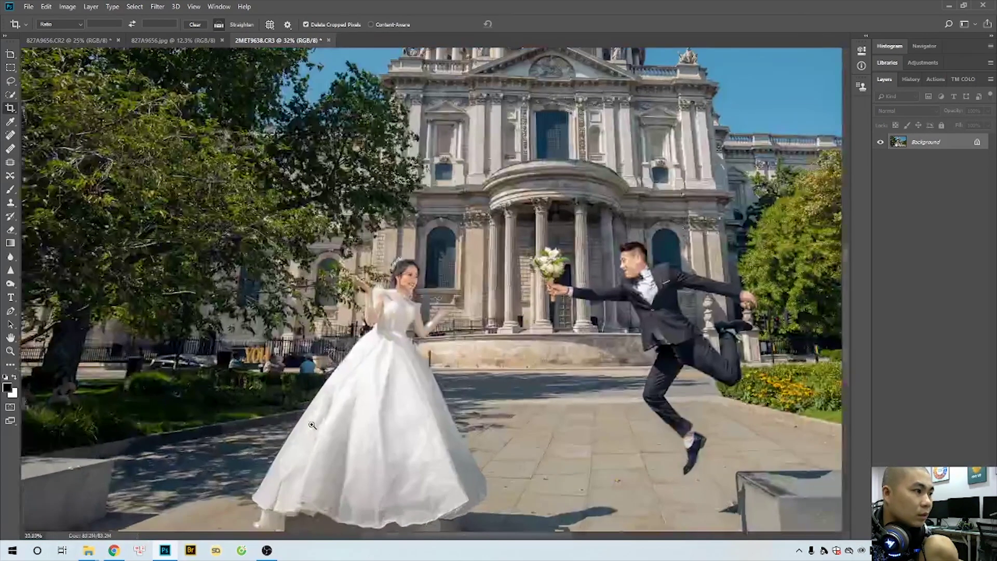
scroll(311, 424, "up", 2)
key("j")
mouse_move(421, 377)
left_mouse_down()
mouse_move(418, 334)
mouse_move(391, 367)
mouse_move(390, 378)
mouse_move(412, 382)
mouse_move(446, 355)
mouse_move(412, 347)
mouse_move(404, 330)
mouse_move(369, 337)
mouse_move(372, 361)
mouse_move(369, 339)
mouse_move(350, 358)
mouse_move(371, 342)
mouse_move(330, 344)
left_mouse_up()
key("shift+F5")
key("shift+F5")
key("shift+F5")
mouse_move(451, 366)
left_mouse_down()
mouse_move(458, 338)
mouse_move(439, 368)
mouse_move(466, 365)
left_mouse_up()
key("shift+F5")
key("shift+F5")
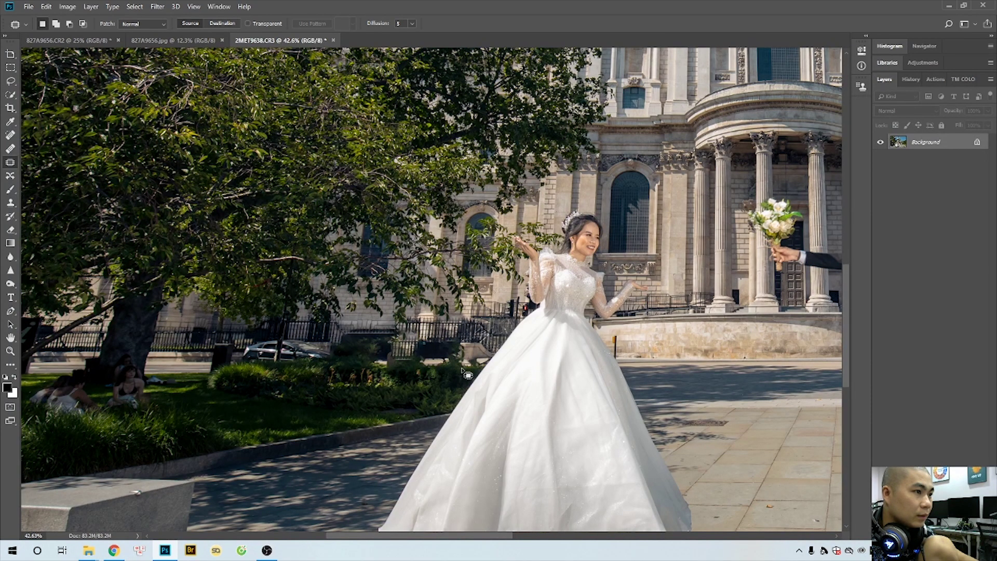
Step: Outline the people seated on the grass near the photo's left edge with the Patch tool and remove them with a fill
left_click_drag(324, 376, 399, 374)
mouse_move(223, 399)
left_mouse_down()
mouse_move(391, 386)
mouse_move(390, 364)
mouse_move(568, 352)
left_mouse_up()
scroll(557, 350, "down", 4)
scroll(515, 405, "down", 1)
mouse_move(505, 405)
left_mouse_down()
mouse_move(538, 373)
mouse_move(485, 282)
mouse_move(468, 276)
mouse_move(408, 304)
left_mouse_up()
mouse_move(350, 344)
left_mouse_down()
mouse_move(334, 376)
mouse_move(371, 414)
left_mouse_up()
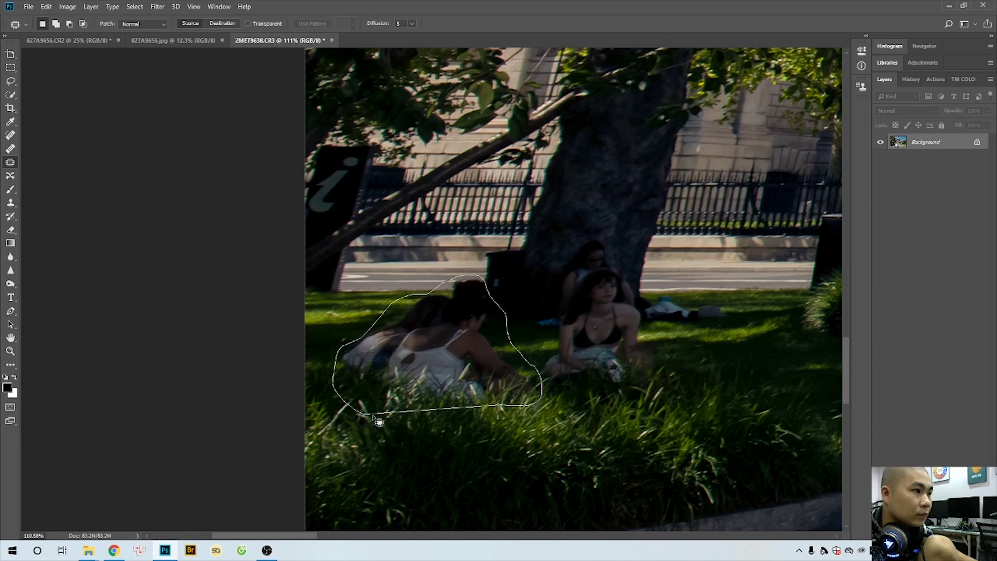
scroll(541, 391, "down", 3)
left_click_drag(794, 224, 278, 237)
scroll(322, 237, "down", 10)
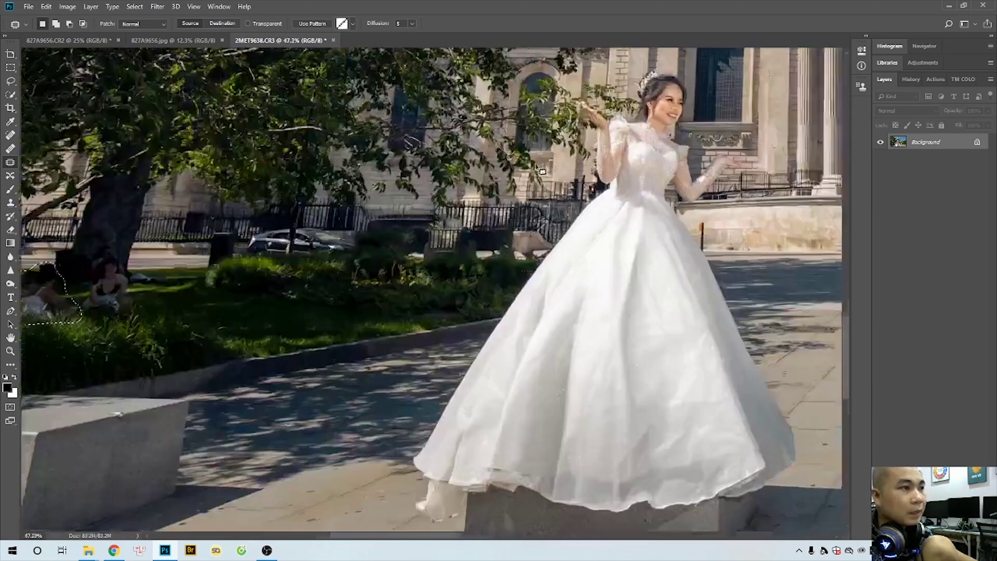
left_click_drag(700, 65, 544, 289)
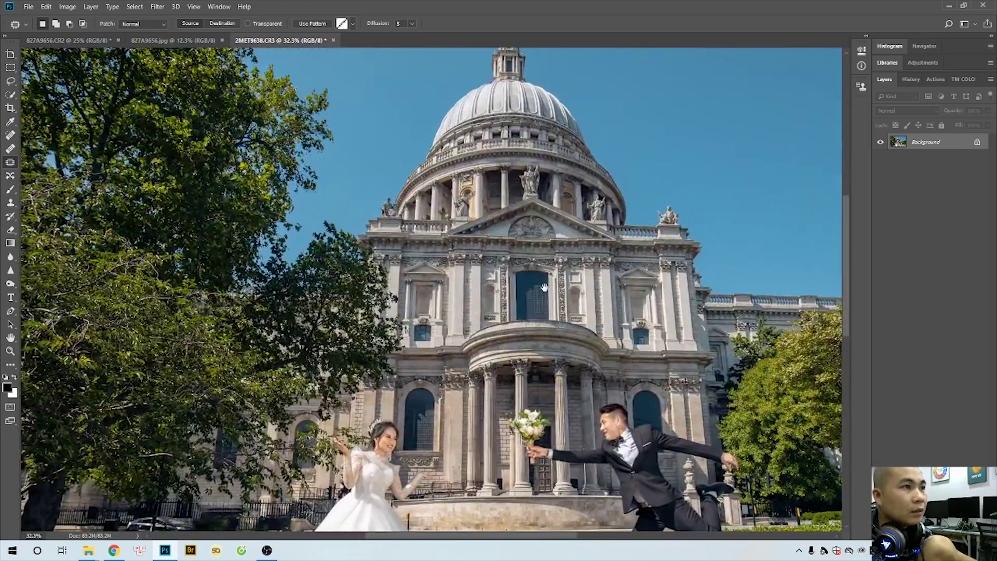
left_click_drag(534, 325, 567, 178)
left_click_drag(566, 269, 589, 183)
left_click_drag(533, 252, 254, 336)
left_click_drag(385, 186, 380, 359)
left_click_drag(318, 410, 654, 131)
scroll(421, 282, "up", 5)
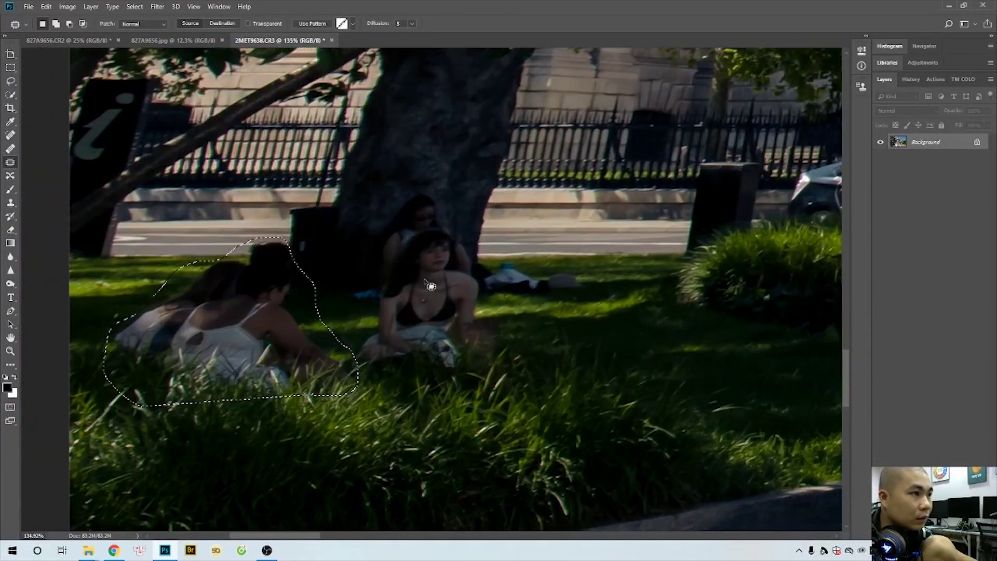
key("ctrl+d")
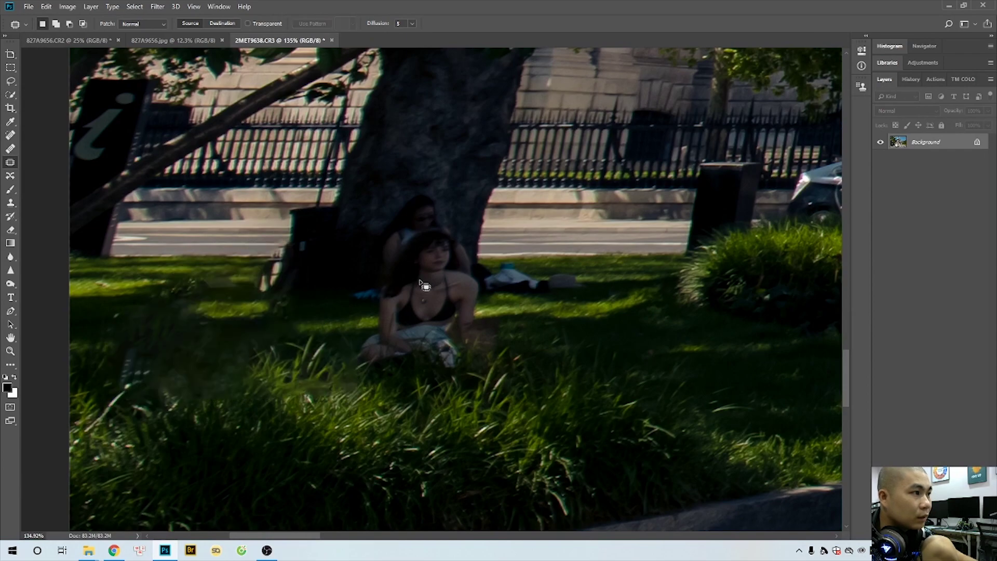
Step: Remove the women sitting in front of the tree trunk with a content-aware fill
scroll(357, 315, "down", 1)
mouse_move(213, 311)
left_mouse_down()
mouse_move(221, 285)
mouse_move(169, 326)
left_mouse_up()
mouse_move(358, 369)
left_mouse_down()
mouse_move(500, 353)
mouse_move(451, 222)
mouse_move(351, 289)
mouse_move(378, 374)
left_mouse_up()
key("shift+F5")
key("Return")
key("ctrl+d")
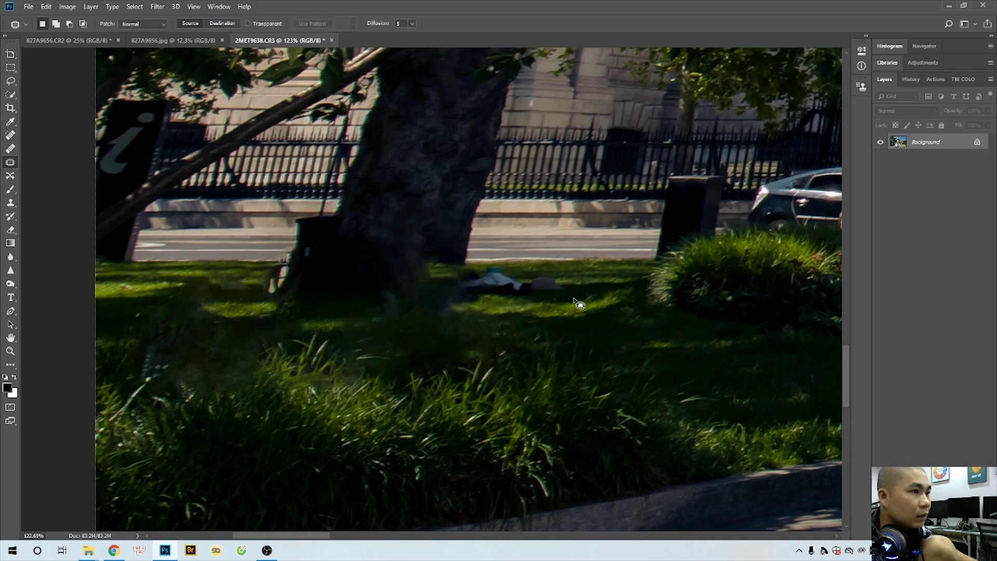
Step: Remove the belongings lying on the grass and the leftover frame beside the bin with content-aware fills
mouse_move(562, 302)
left_mouse_down()
mouse_move(487, 269)
mouse_move(451, 301)
mouse_move(428, 294)
left_mouse_up()
key("shift+F5")
key("shift+F5")
mouse_move(283, 296)
left_mouse_down()
mouse_move(307, 269)
mouse_move(261, 307)
mouse_move(274, 281)
mouse_move(202, 298)
left_mouse_up()
key("shift+F5")
key("shift+F5")
Step: Clean up the remaining distracting spots on the lawn around the tree with patches and a content-aware fill
scroll(205, 311, "down", 2)
mouse_move(255, 390)
left_mouse_down()
mouse_move(283, 371)
mouse_move(288, 295)
left_mouse_up()
key("ctrl+d")
left_click_drag(509, 280, 278, 352)
mouse_move(446, 350)
left_mouse_down()
mouse_move(486, 297)
mouse_move(481, 274)
mouse_move(445, 273)
mouse_move(427, 291)
mouse_move(434, 348)
left_mouse_up()
key("shift+F5")
scroll(549, 314, "down", 4)
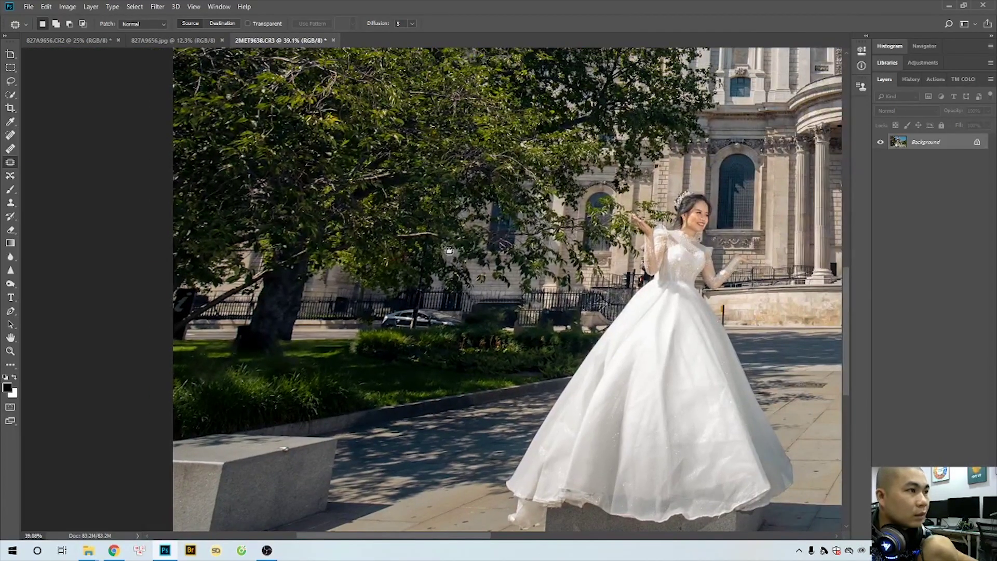
Step: Patch out the bare bright branch in the foliage of the tree beside the bride
mouse_move(443, 244)
left_mouse_down()
mouse_move(394, 236)
mouse_move(439, 240)
left_mouse_up()
left_click_drag(416, 238, 390, 273)
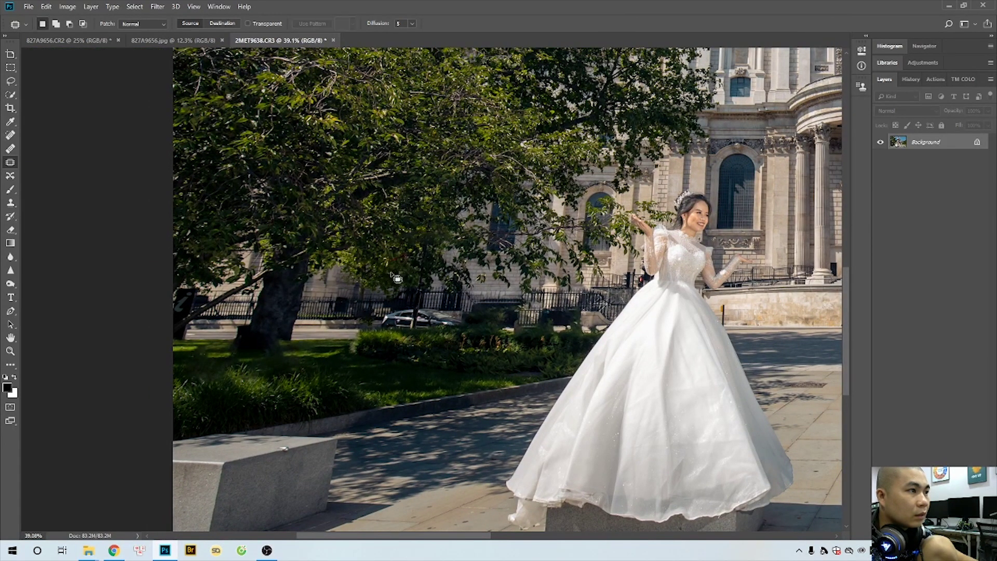
key("ctrl+d")
Step: Patch out a fallen leaf on the paving between the couple
left_click_drag(569, 293, 322, 273)
scroll(363, 291, "down", 4)
left_click_drag(606, 330, 535, 328)
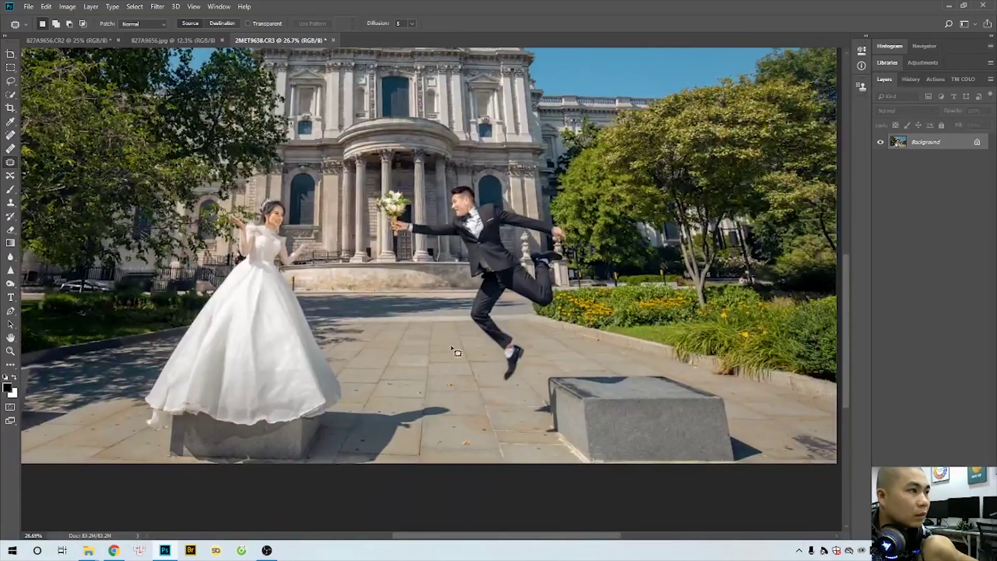
scroll(448, 393, "up", 5)
mouse_move(446, 389)
left_mouse_down()
mouse_move(435, 379)
mouse_move(442, 388)
left_mouse_up()
left_click_drag(448, 384, 453, 408)
key("ctrl+d")
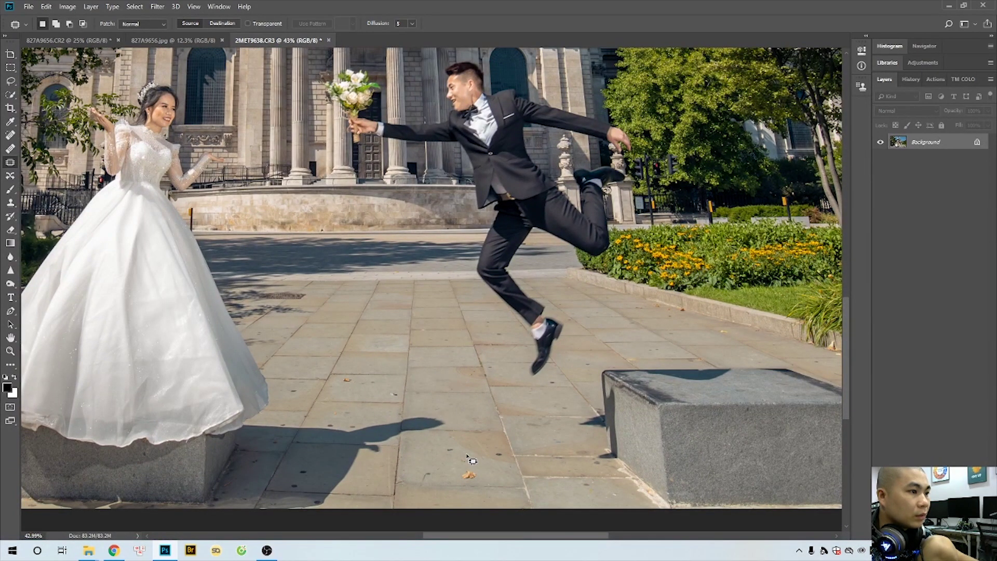
Step: Patch out the remaining leaves and dark spots on the paving in front of the couple
mouse_move(460, 470)
left_mouse_down()
mouse_move(483, 476)
mouse_move(442, 482)
mouse_move(464, 470)
left_mouse_up()
key("ctrl+d")
left_click_drag(467, 473, 451, 453)
key("ctrl+d")
left_click_drag(450, 451, 432, 480)
key("ctrl+d")
mouse_move(357, 385)
left_mouse_down()
mouse_move(341, 392)
mouse_move(353, 384)
left_mouse_up()
left_click_drag(349, 384, 375, 392)
key("ctrl+d")
Step: Duplicate the retouched background to a new layer
mouse_move(683, 315)
left_mouse_down()
mouse_move(485, 418)
mouse_move(492, 460)
left_mouse_up()
scroll(494, 457, "down", 11)
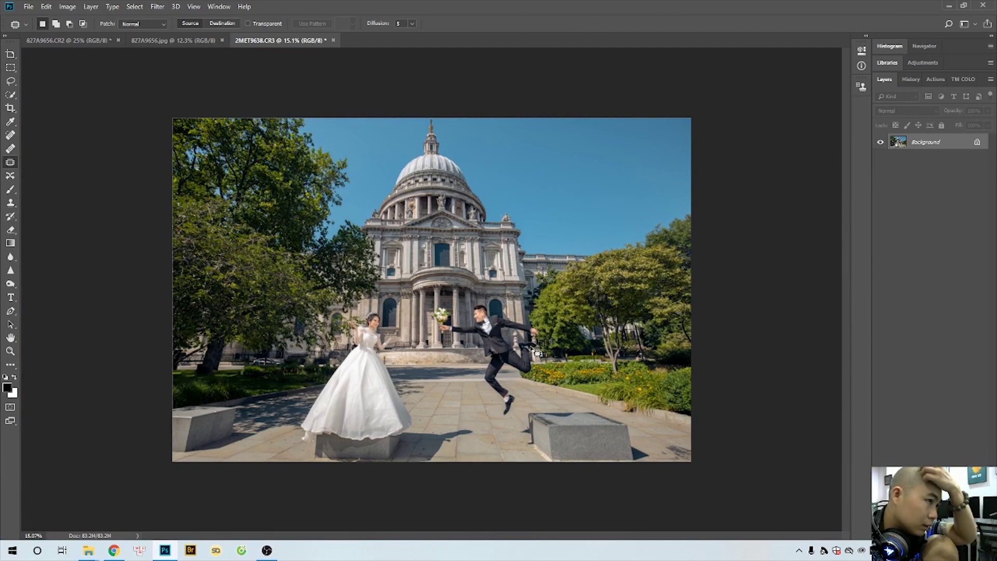
scroll(442, 386, "up", 3)
scroll(359, 327, "down", 3)
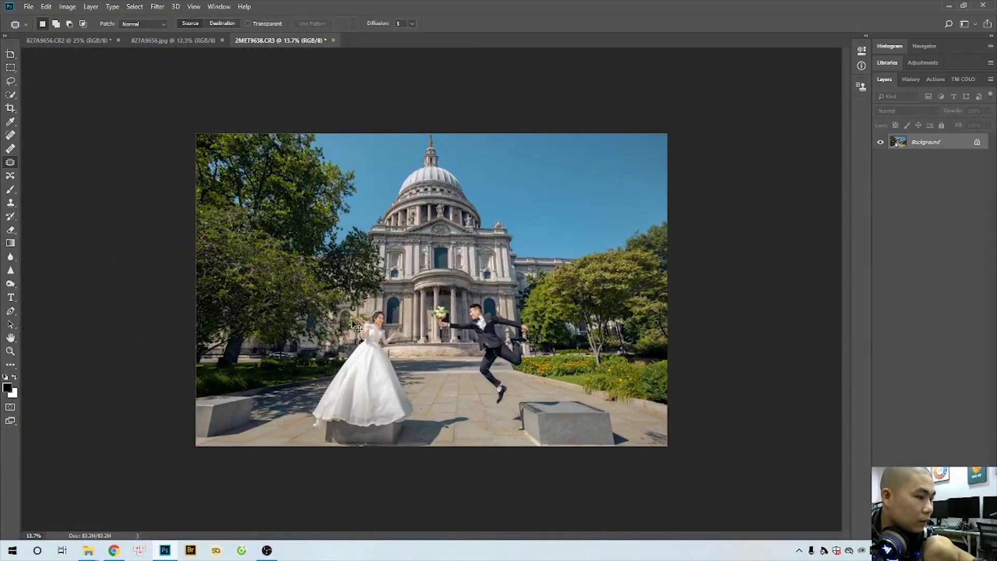
key("ctrl+j")
key("ctrl+t")
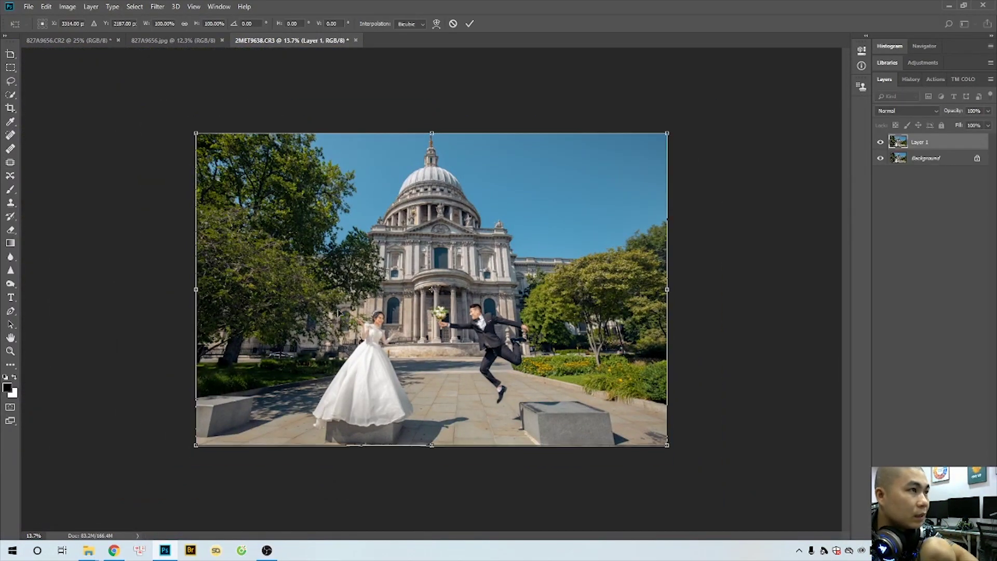
key("Return")
Step: Select the lower third of the duplicate, stretch it downward to about 106% height, and merge it into the background
key("m")
left_click_drag(136, 463, 752, 348)
key("ctrl+t")
left_click_drag(431, 446, 431, 453)
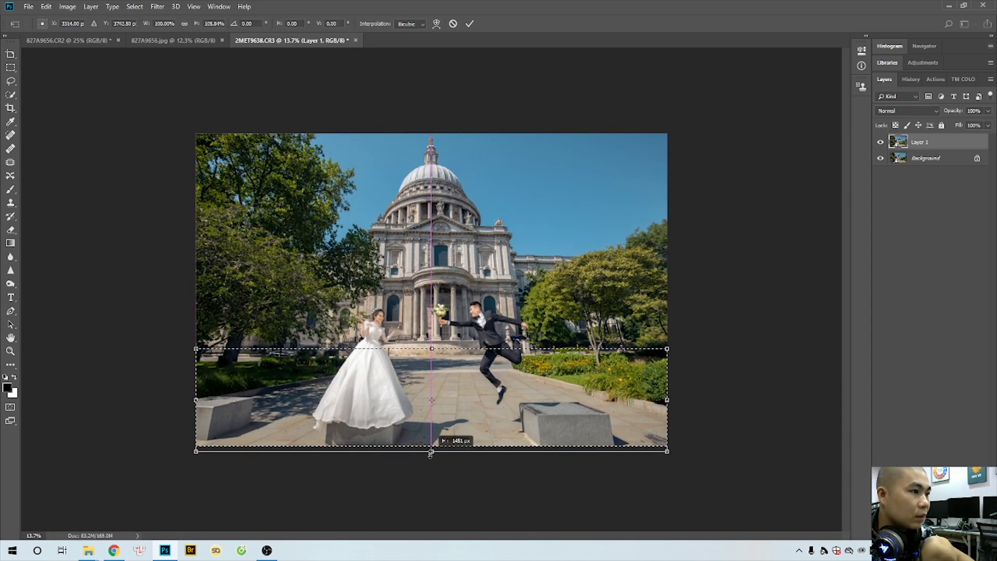
key("Return")
key("ctrl+d")
key("ctrl+e")
key("ctrl+0")
right_click(461, 380)
left_click(478, 387)
scroll(477, 383, "down", 2)
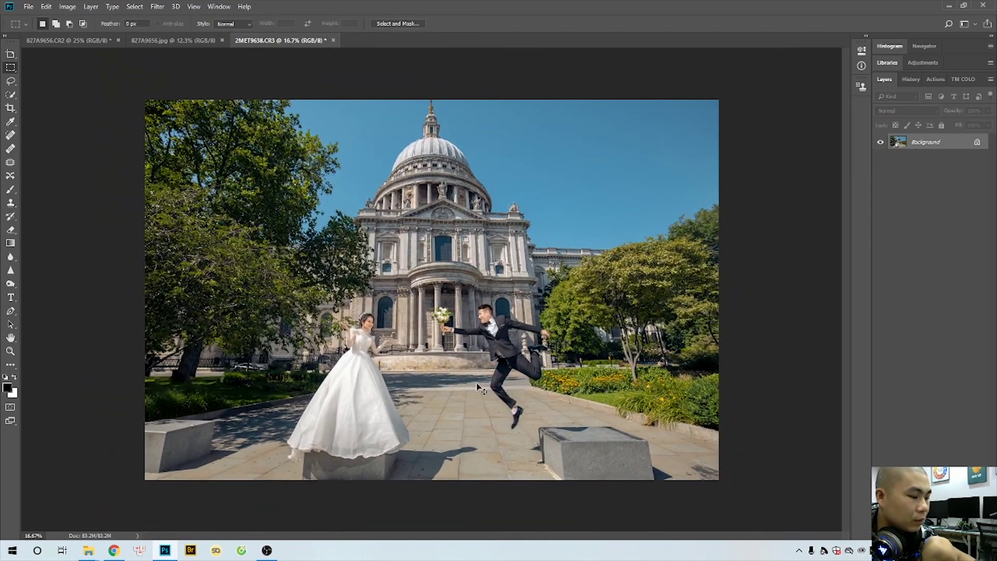
Step: Duplicate the background and, in Hue/Saturation, set the Yellows sampled from the paving to Saturation -100 and lower their Lightness
key("ctrl+j")
key("ctrl+u")
key("alt+3")
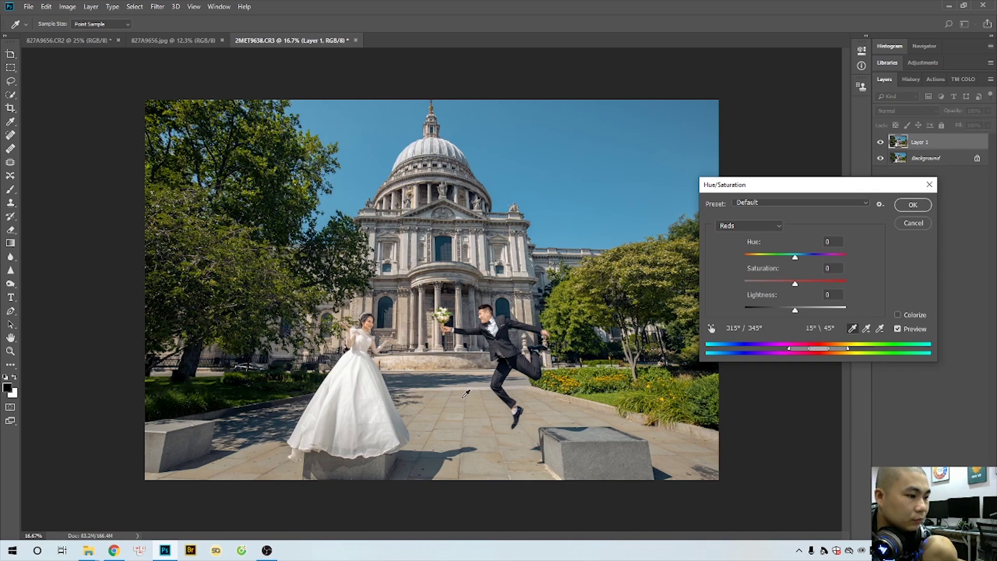
left_click(472, 393)
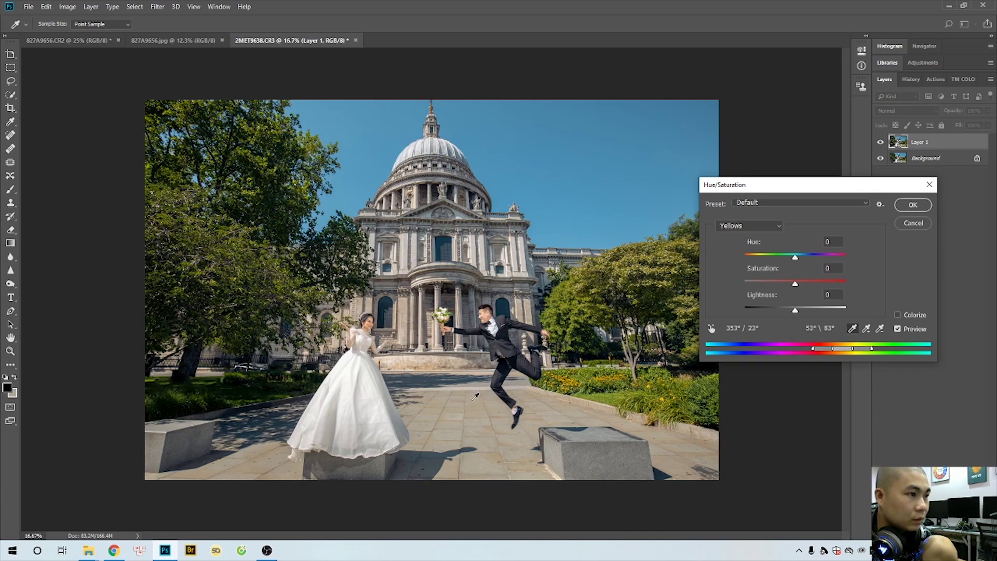
left_click_drag(776, 281, 737, 283)
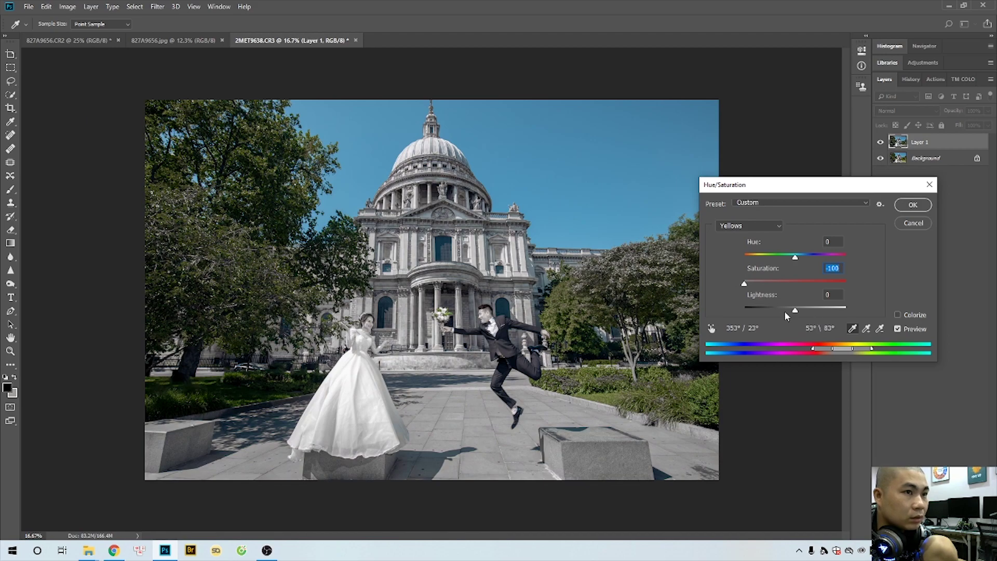
left_click_drag(788, 312, 260, 312)
key("Return")
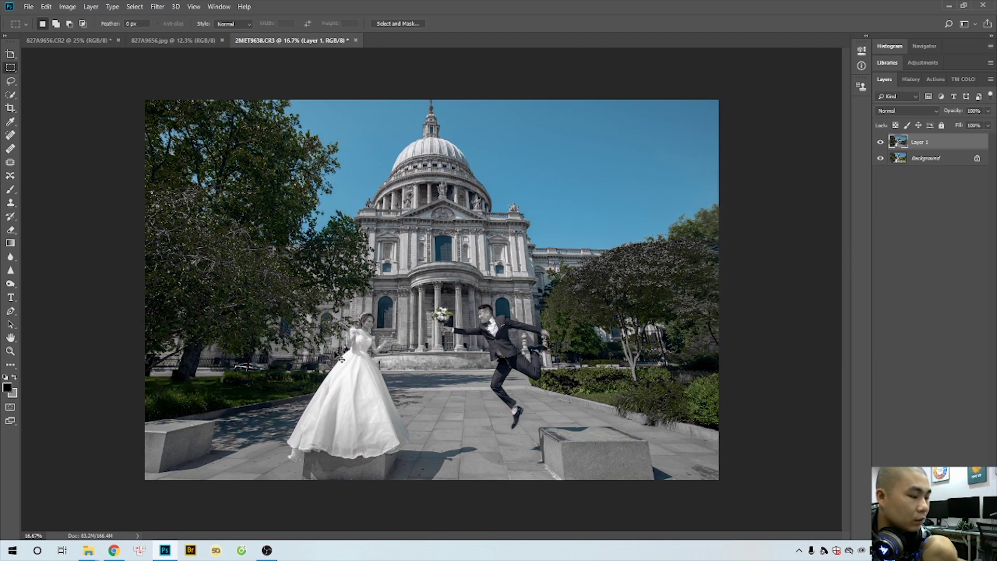
Step: Fully desaturate the Reds and lower their Lightness in a second Hue/Saturation adjustment on the duplicate layer
key("ctrl+u")
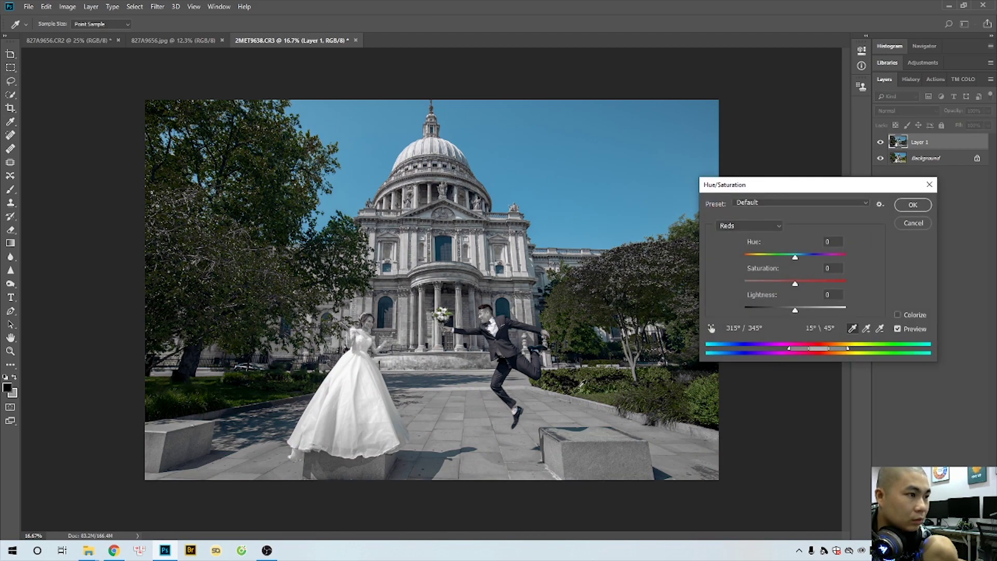
left_click_drag(795, 284, 740, 285)
left_click_drag(795, 311, 556, 298)
key("Return")
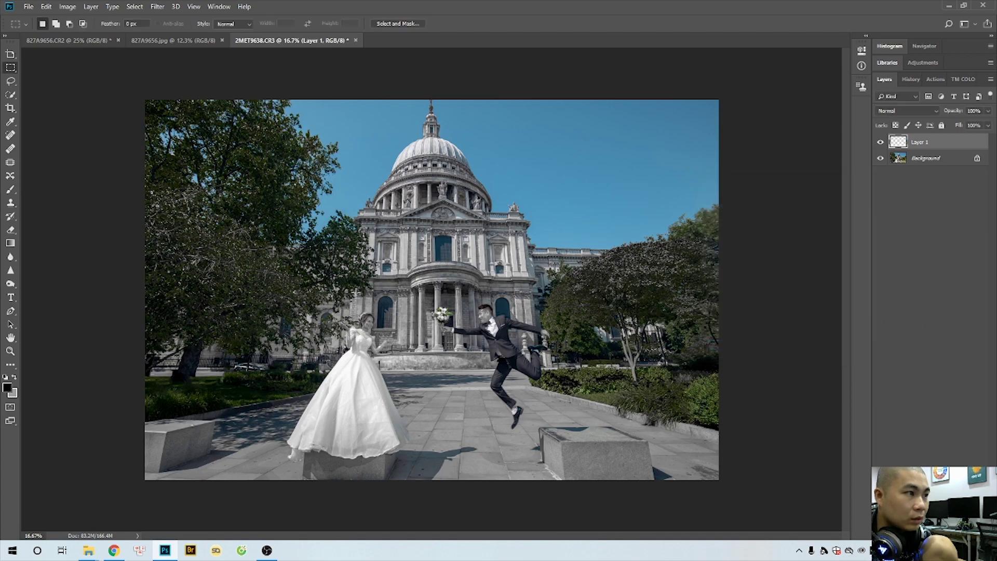
Step: Hide the desaturated layer with a black mask and paint white over the paving with a soft brush to turn it grey
left_click(920, 535, "alt")
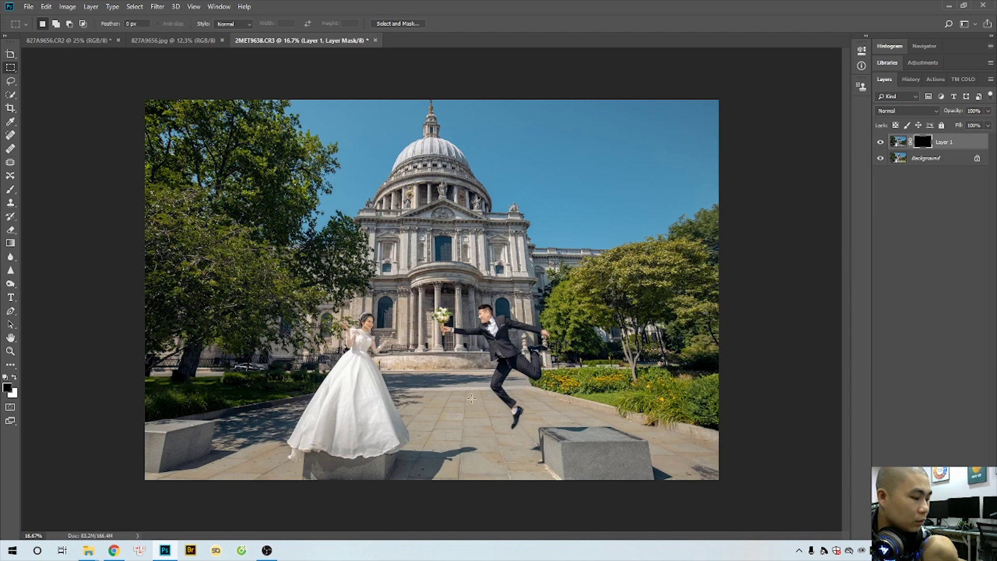
key("b")
right_click(444, 370)
key("Escape")
key("x")
mouse_move(435, 367)
left_mouse_down()
mouse_move(479, 370)
mouse_move(516, 467)
mouse_move(588, 477)
mouse_move(522, 437)
mouse_move(541, 409)
mouse_move(519, 392)
mouse_move(672, 416)
mouse_move(759, 457)
left_mouse_up()
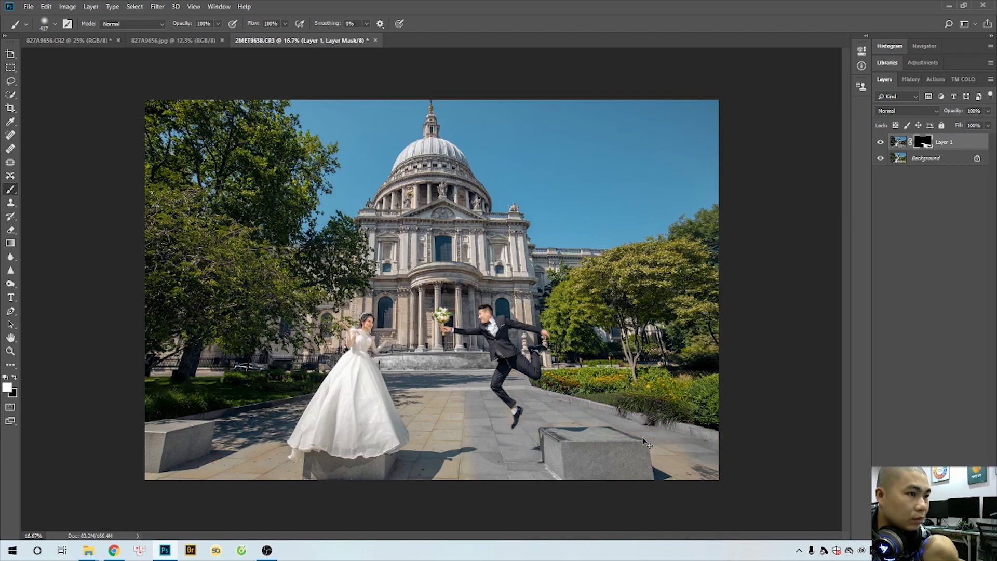
key("ctrl+z")
mouse_move(682, 440)
left_mouse_down()
mouse_move(528, 397)
mouse_move(522, 448)
mouse_move(501, 448)
mouse_move(508, 466)
mouse_move(485, 435)
mouse_move(494, 415)
mouse_move(476, 393)
mouse_move(442, 414)
mouse_move(476, 444)
mouse_move(397, 475)
mouse_move(512, 470)
mouse_move(439, 439)
mouse_move(403, 382)
mouse_move(421, 430)
mouse_move(407, 454)
mouse_move(358, 468)
mouse_move(262, 462)
mouse_move(310, 482)
mouse_move(230, 468)
mouse_move(140, 470)
mouse_move(241, 455)
mouse_move(141, 448)
left_mouse_up()
left_click_drag(213, 437, 288, 423)
Step: Set the soft brush to 174 px and paint the layer mask white along the stone wall and the far paving behind the couple
right_click(290, 426)
left_click(389, 396)
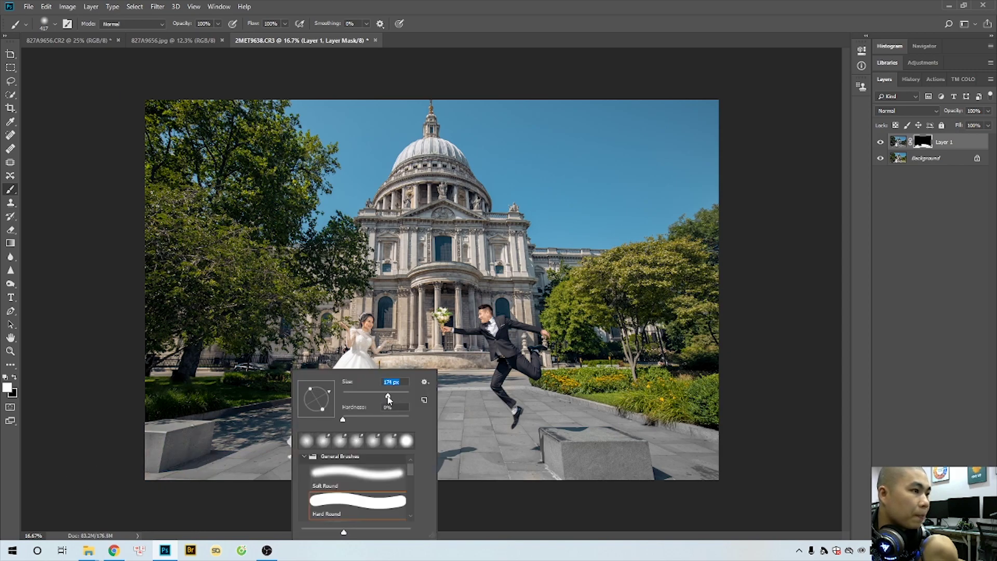
left_click(250, 413)
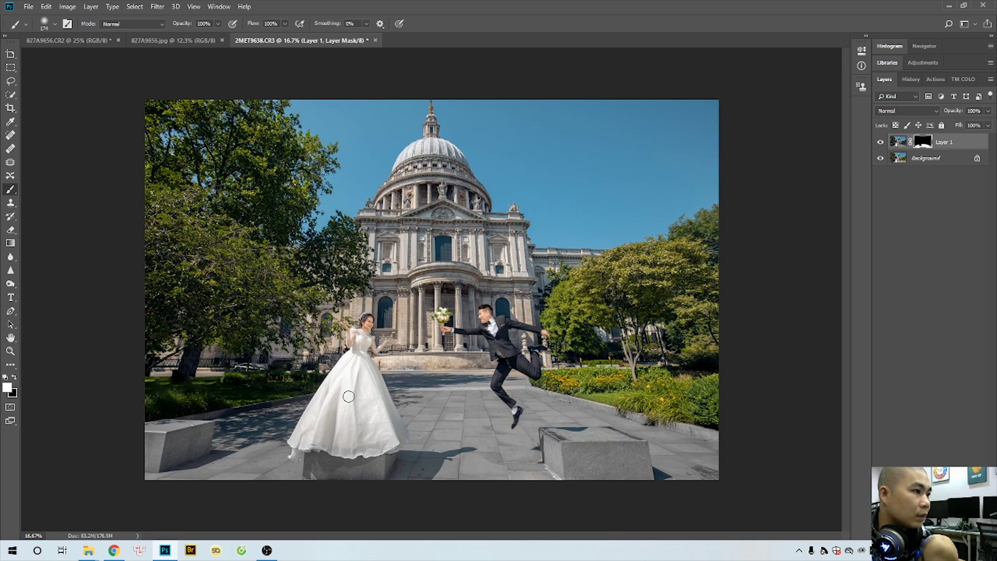
left_click_drag(380, 359, 479, 361)
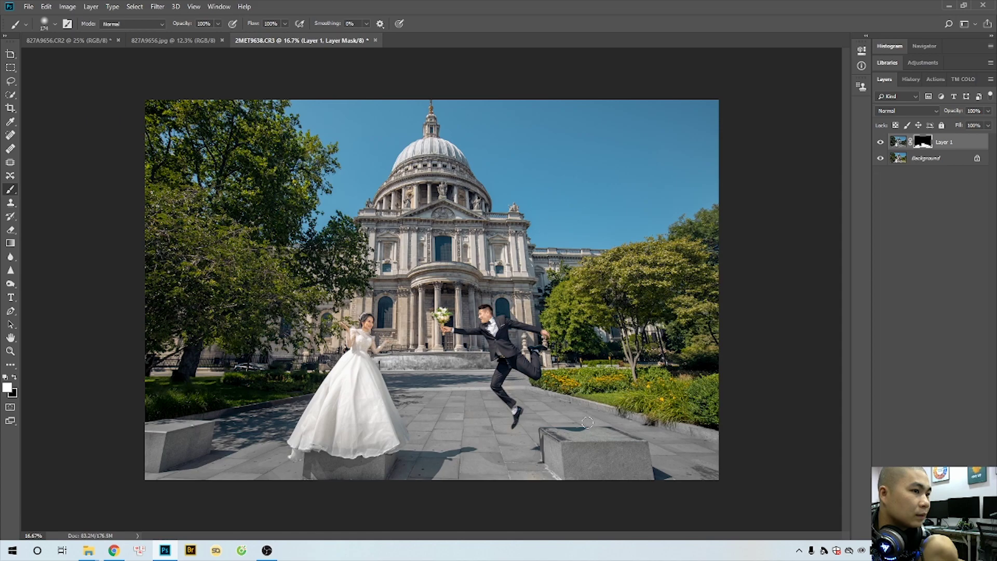
key("x")
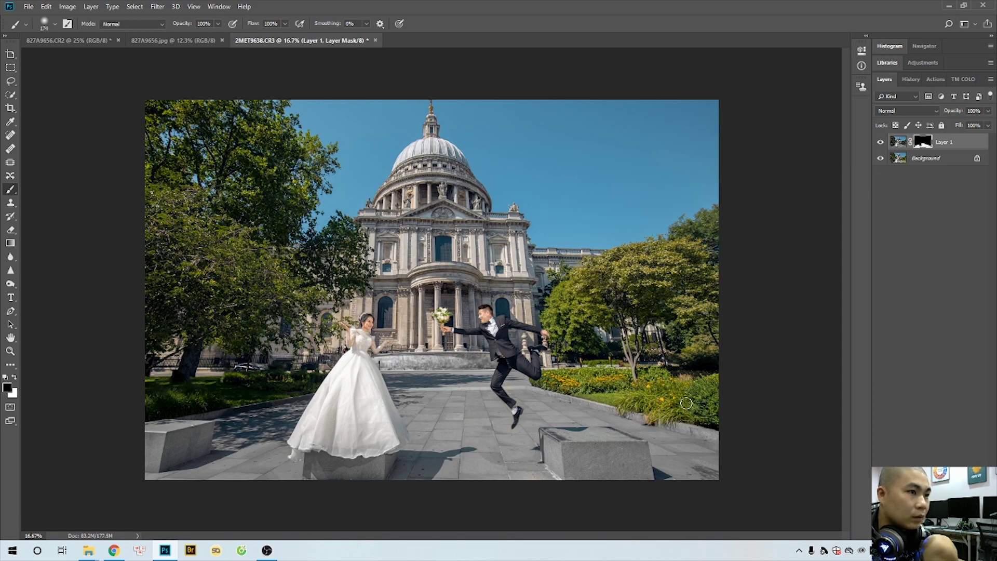
key("x")
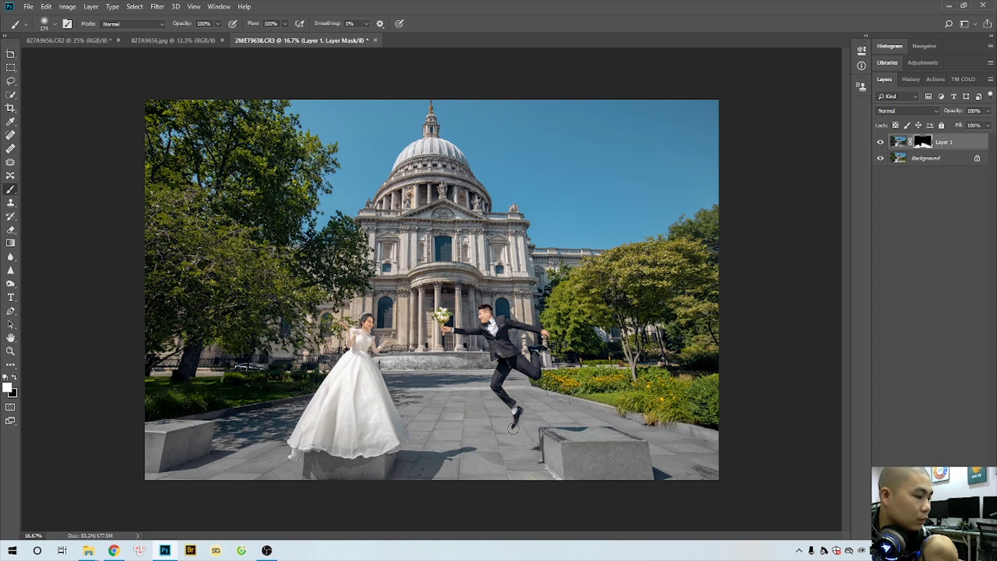
Step: Clean up the mask along the paving's far edge and flower bed with a 72 px black brush, and merge the layer into the background
key("x")
right_click(513, 409)
left_click_drag(619, 396, 597, 395)
key("Return")
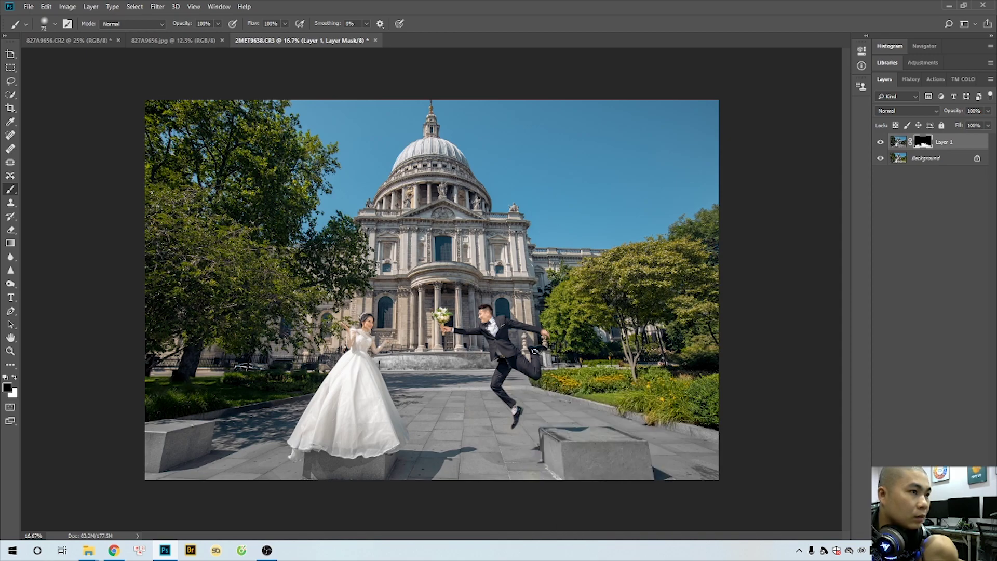
mouse_move(375, 362)
left_mouse_down()
mouse_move(472, 378)
mouse_move(430, 367)
mouse_move(453, 422)
mouse_move(626, 422)
left_mouse_up()
right_click(432, 369)
left_click(475, 376)
key("ctrl+minus")
key("ctrl+minus")
key("ctrl+minus")
right_click(473, 376)
left_click(484, 381)
key("ctrl+e")
Step: Select the paving and stone blocks with Quick Selection, leaving out the couple, and feather the selection by 1 pixel
key("w")
key("shift+w")
key("shift+w")
mouse_move(333, 436)
left_mouse_down()
mouse_move(251, 406)
mouse_move(225, 417)
left_mouse_up()
mouse_move(406, 401)
left_mouse_down("alt")
mouse_move(403, 414)
mouse_move(398, 394)
left_mouse_up("alt")
scroll(455, 327, "up", 3)
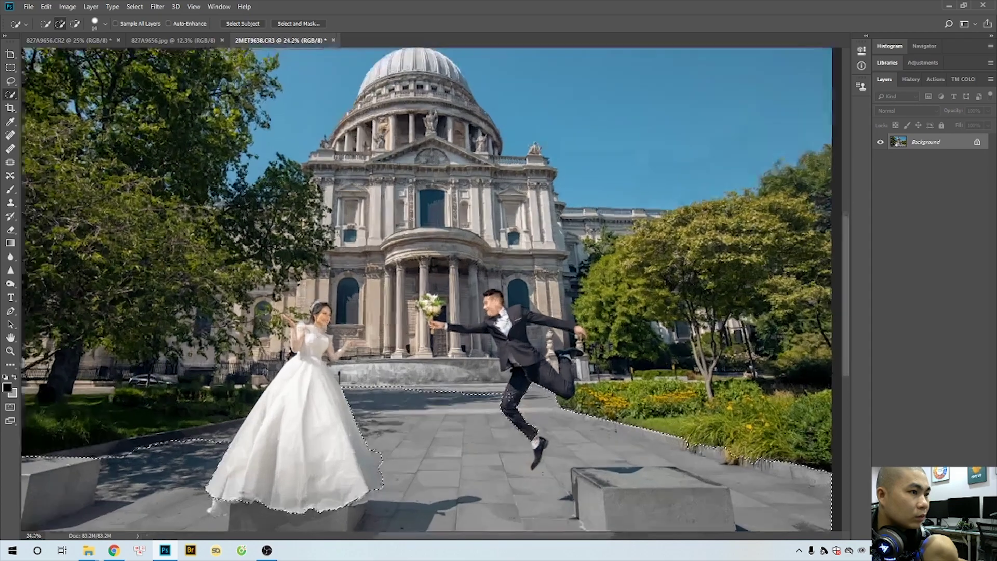
scroll(534, 438, "down", 2)
key("shift+F6")
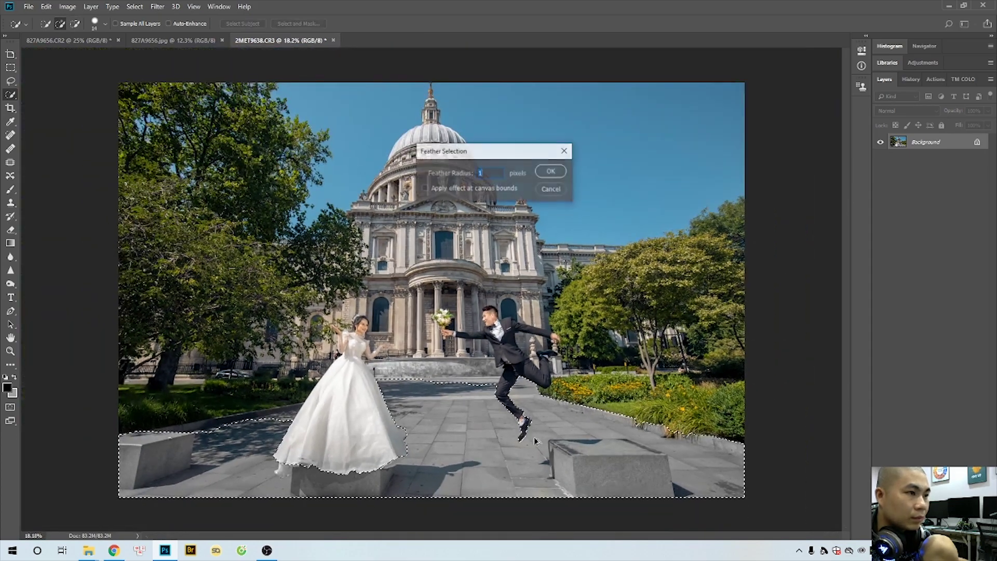
key("Return")
key("ctrl+l")
left_click_drag(731, 247, 748, 250)
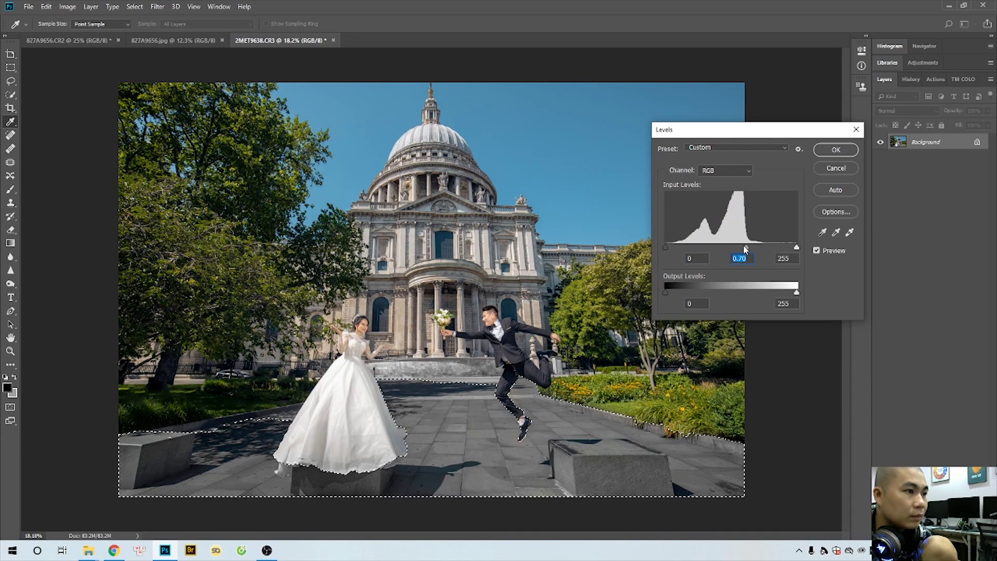
left_click(837, 167)
Step: Extend the paving selection to the low stone wall behind the couple and feather it
key("w")
key("alt")
left_click(484, 380, "alt")
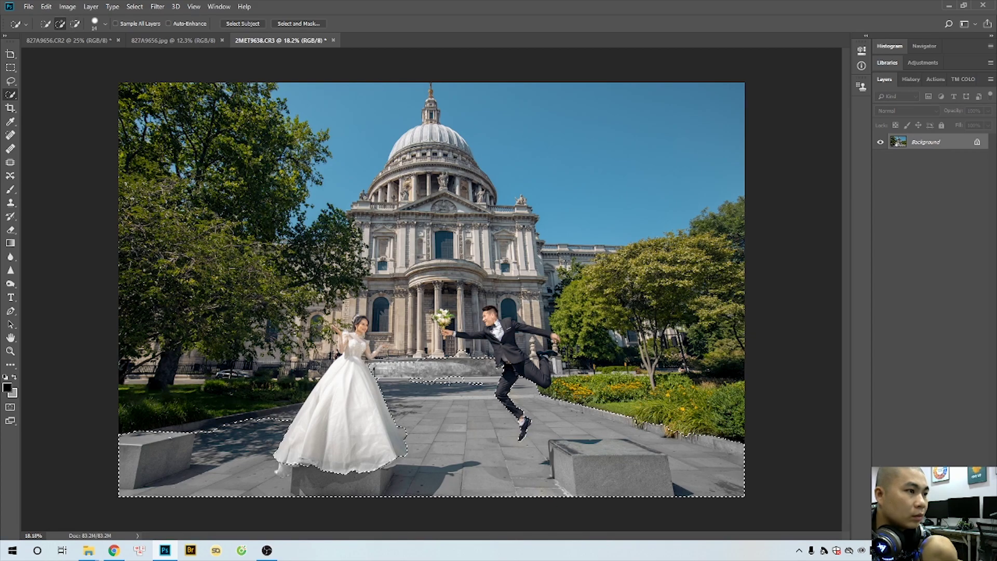
key("shift+F6")
key("Return")
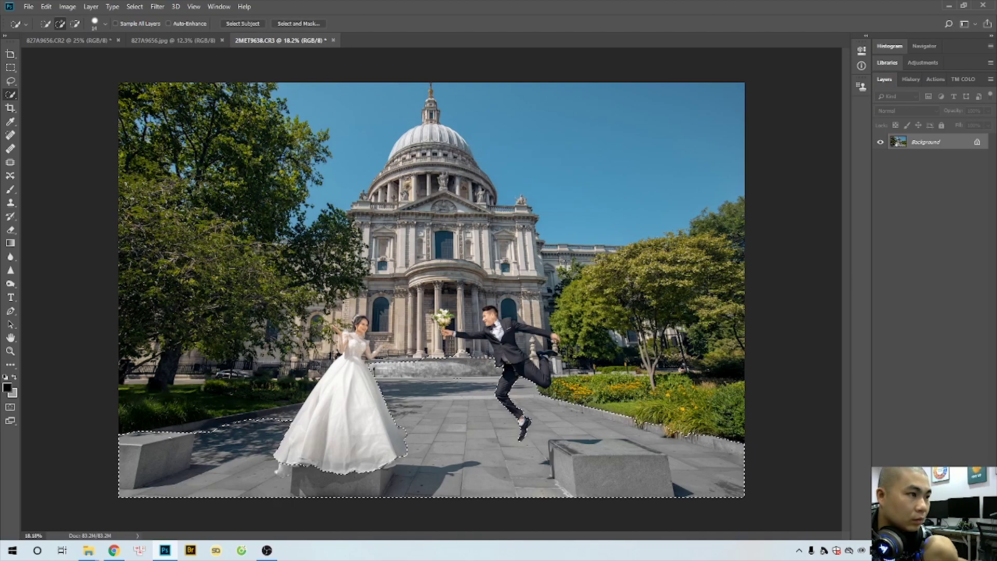
Step: Copy the selected paving and wall to a new layer and set its blend mode to Multiply
key("ctrl+j")
key("v")
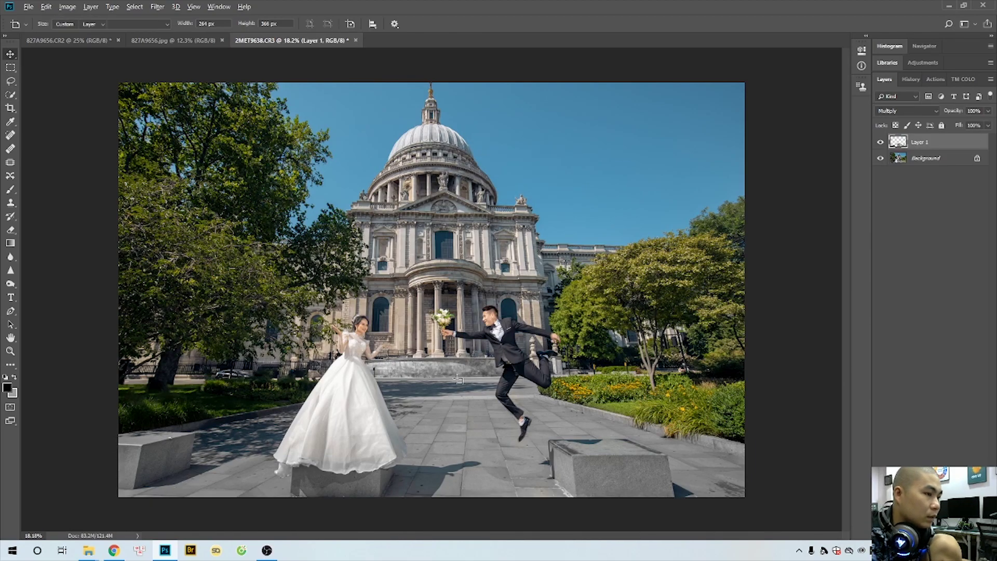
key("shift+alt+m")
scroll(498, 358, "down", 2)
scroll(541, 352, "up", 1)
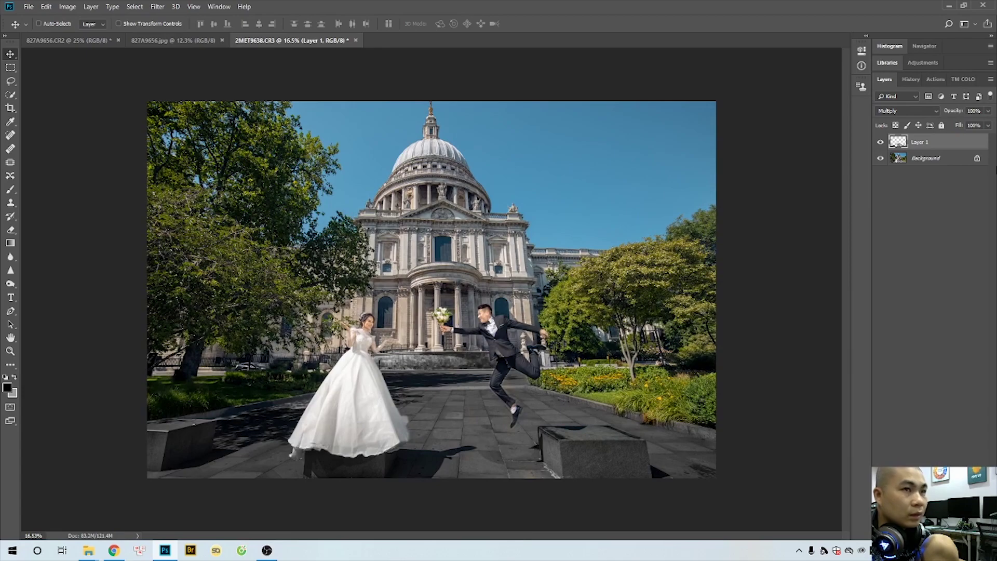
Step: Lower the Multiply layer's opacity to soften the paving's darkening and merge it into the background
left_click(990, 111)
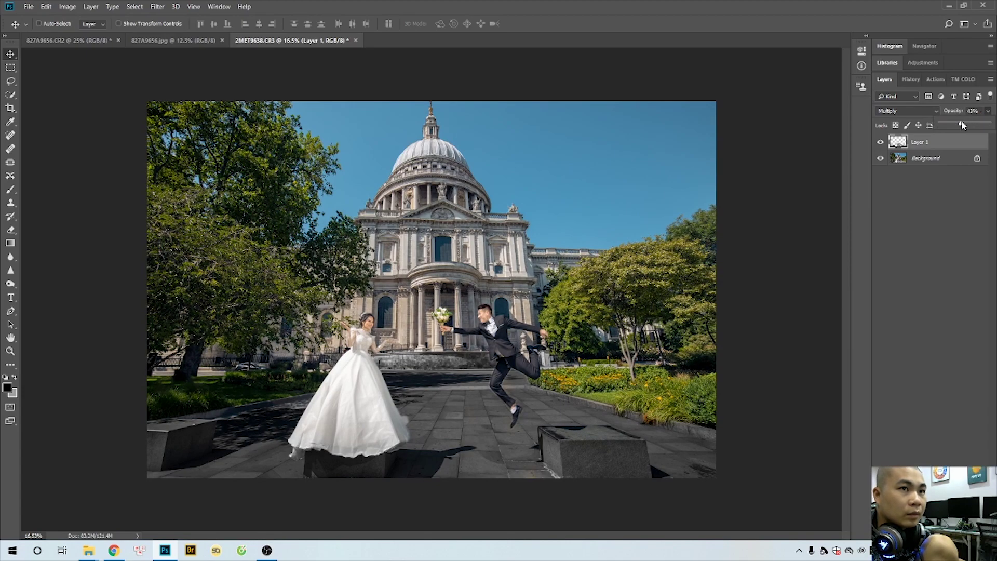
left_click_drag(962, 125, 958, 125)
key("ctrl+0")
key("ctrl+plus")
right_click(418, 342)
left_click(431, 349)
key("ctrl+minus")
key("ctrl+e")
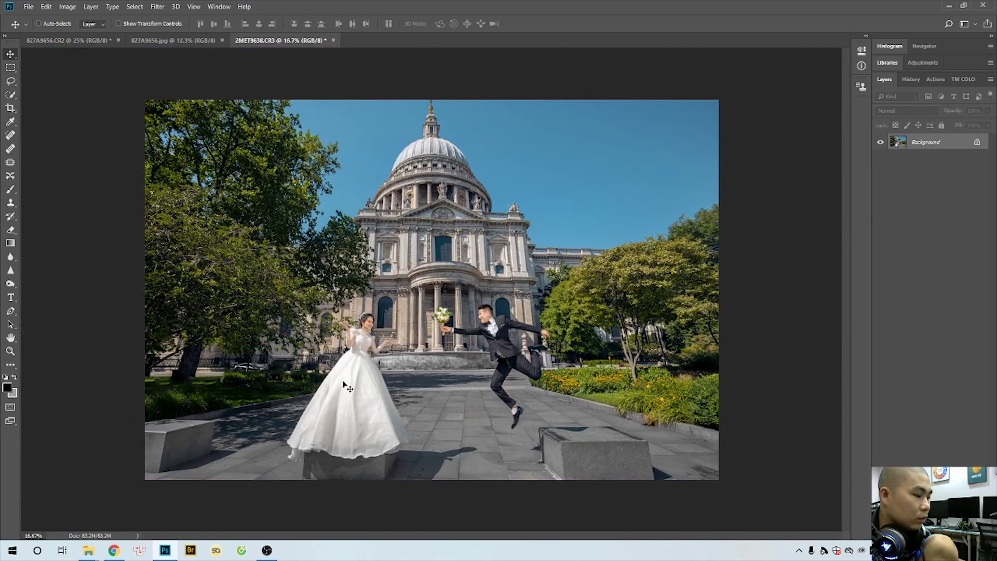
Step: Duplicate the background, mask the copy with a luminosity selection of the highlights, view it with the background hidden, and merge it
key("ctrl+j")
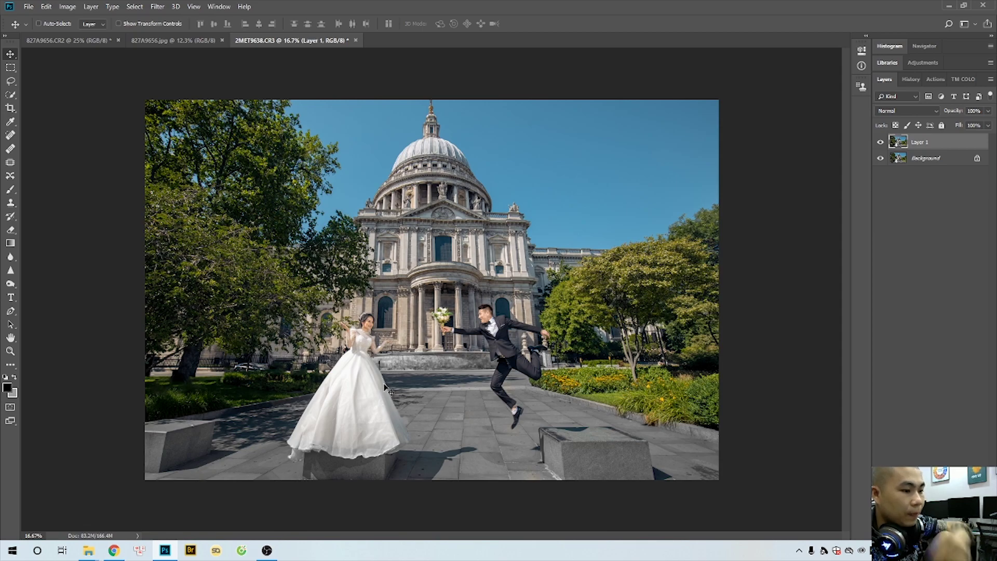
key("ctrl")
key("ctrl+alt+2")
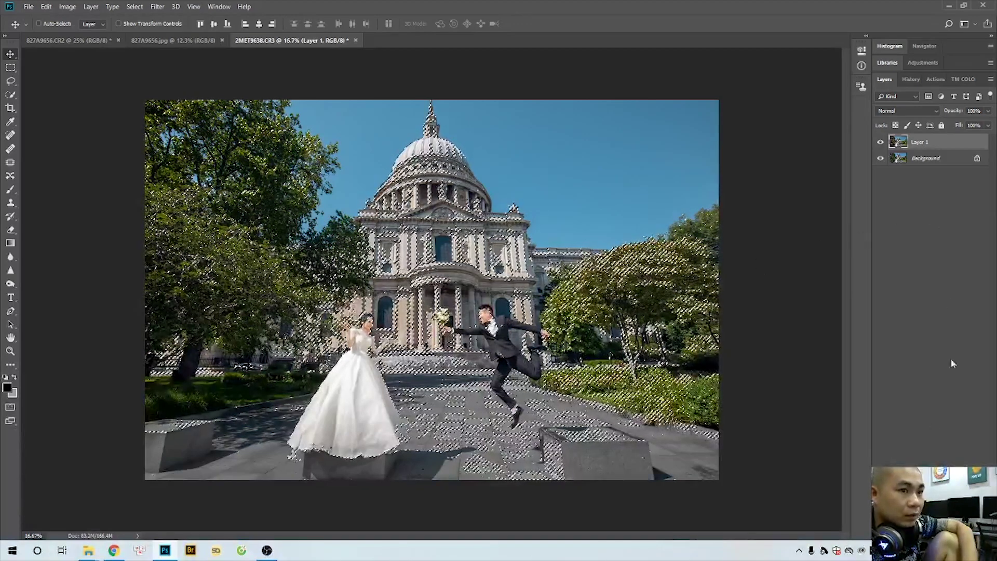
left_click(919, 534)
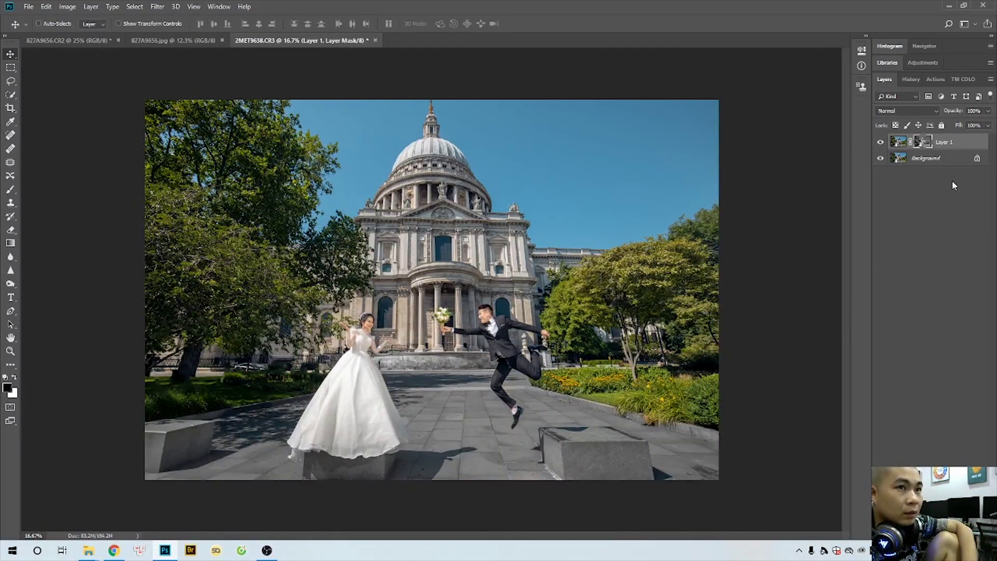
left_click(881, 158)
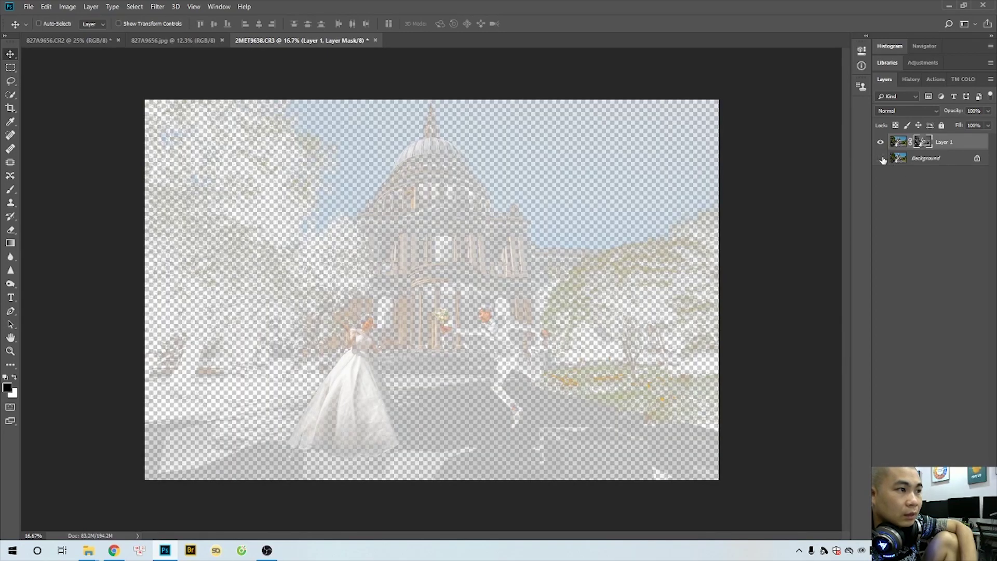
left_click(882, 158)
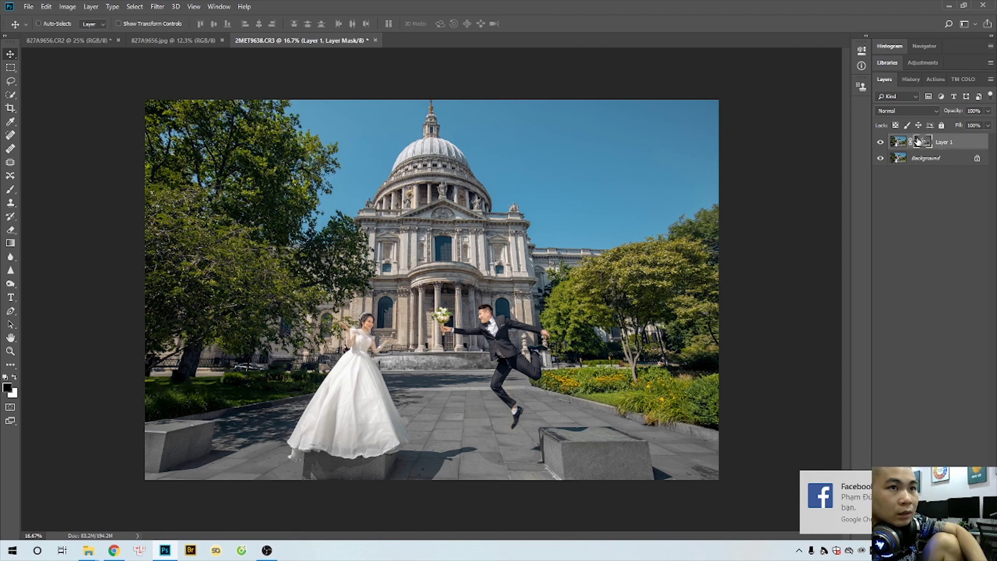
key("ctrl+e")
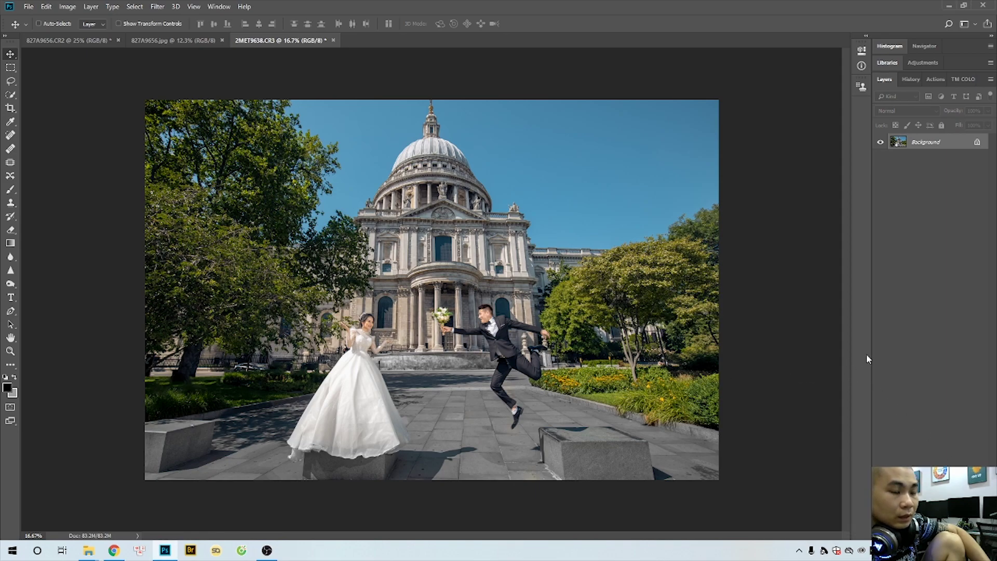
Step: Duplicate the background in Multiply mode and mask the copy with a luminosity selection of the highlights
key("ctrl+j")
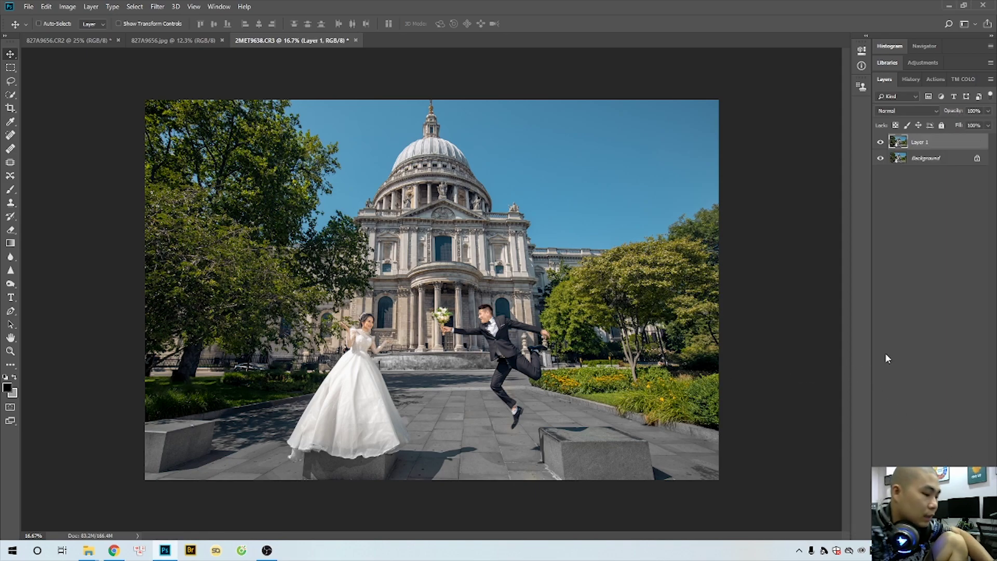
key("shift+alt+m")
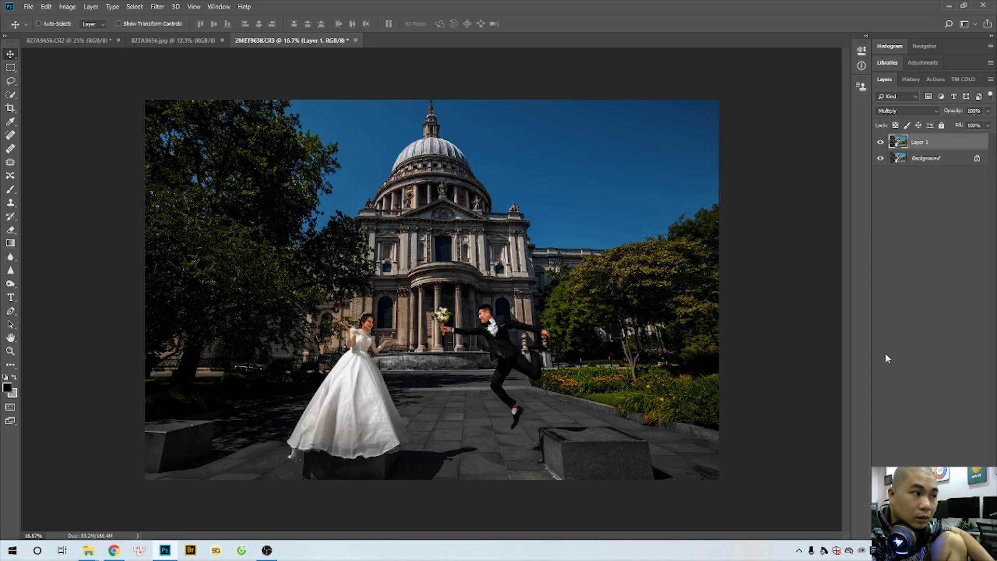
key("ctrl+alt+2")
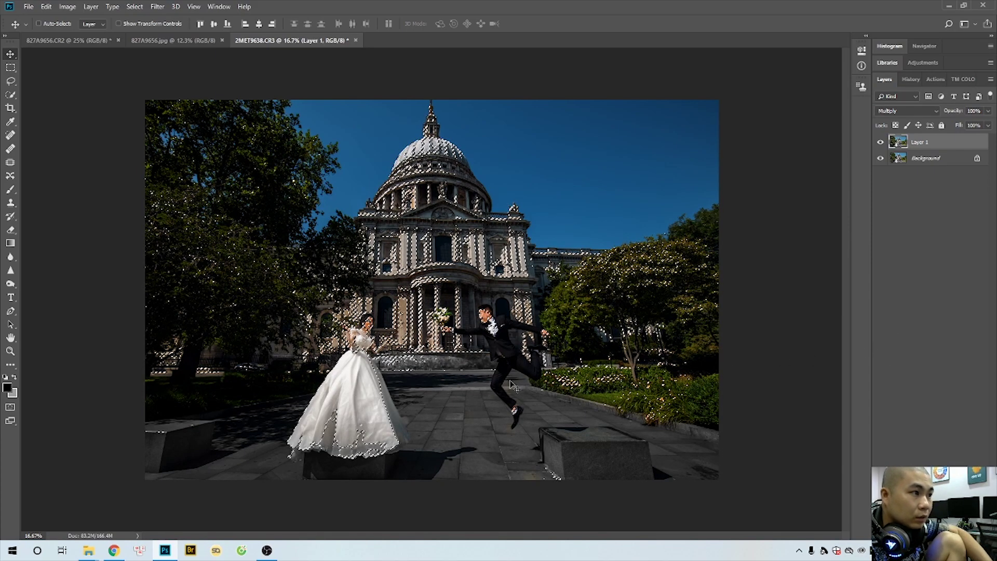
left_click(921, 535)
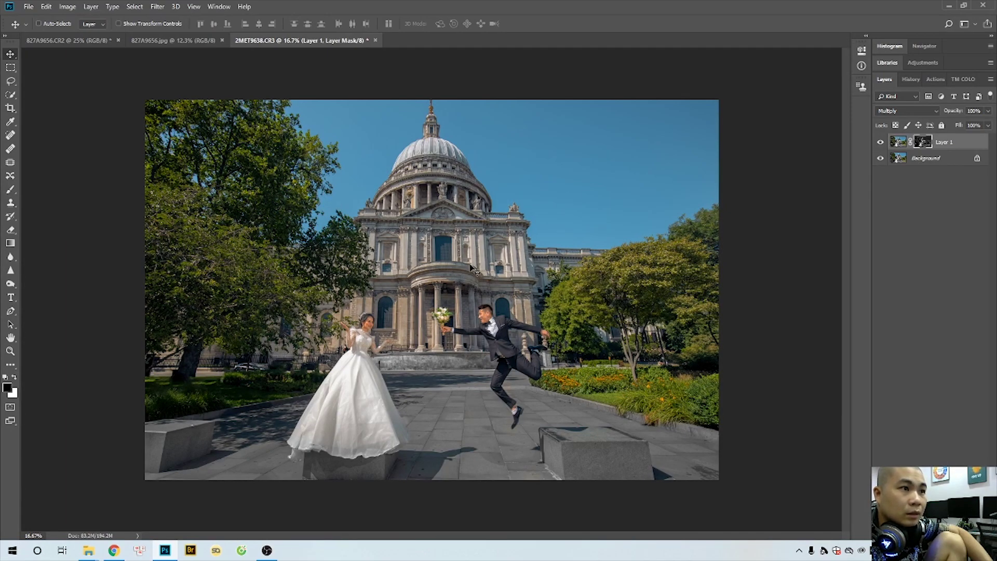
Step: Duplicate the masked Multiply layer to strengthen the highlight darkening and group both copies
key("ctrl+j")
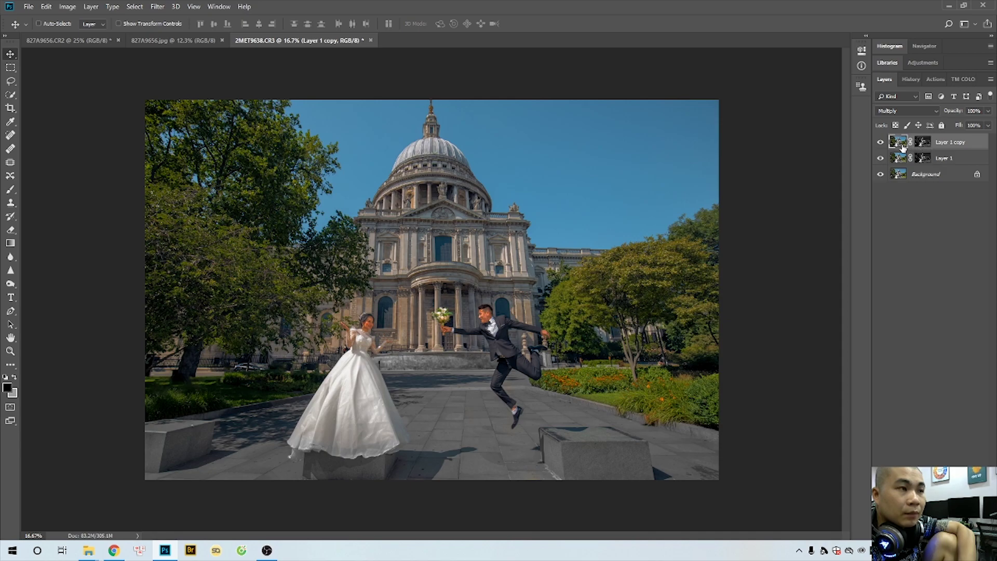
left_click_drag(919, 145, 924, 160)
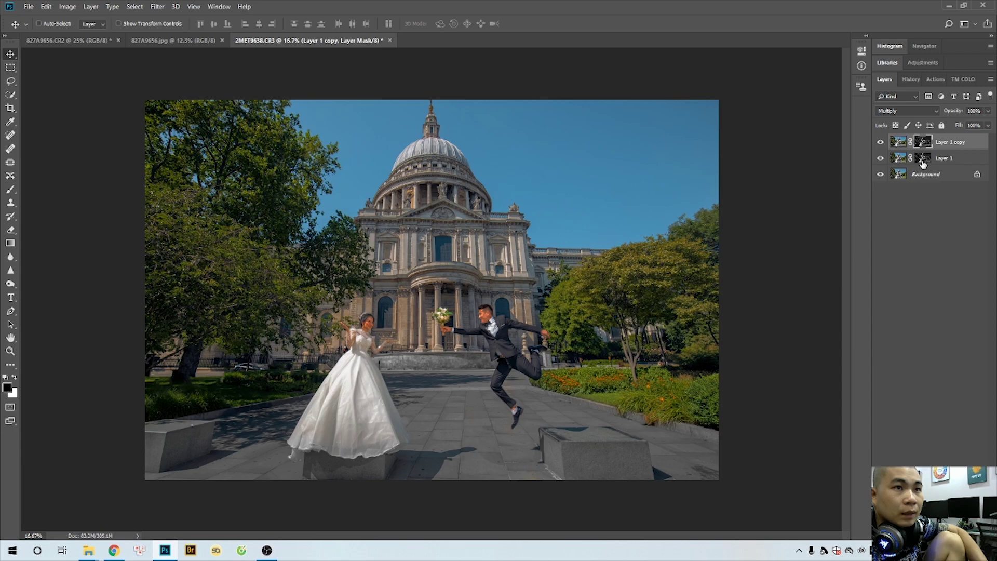
left_click(922, 162)
left_click(941, 145)
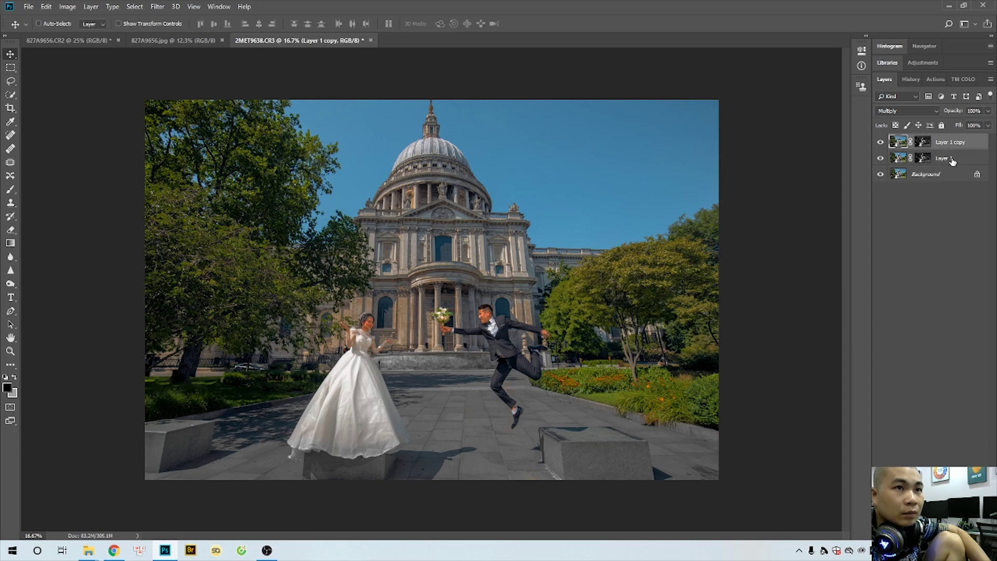
left_click(952, 162, "shift")
key("ctrl+g")
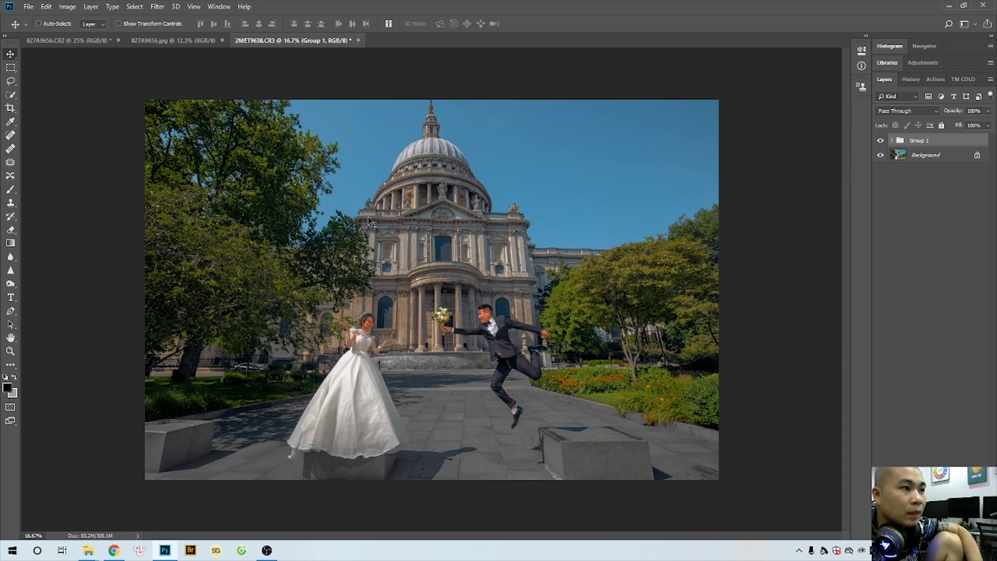
Step: Add a white layer mask to the group and ready the Brush tool with black over the couple
key("b")
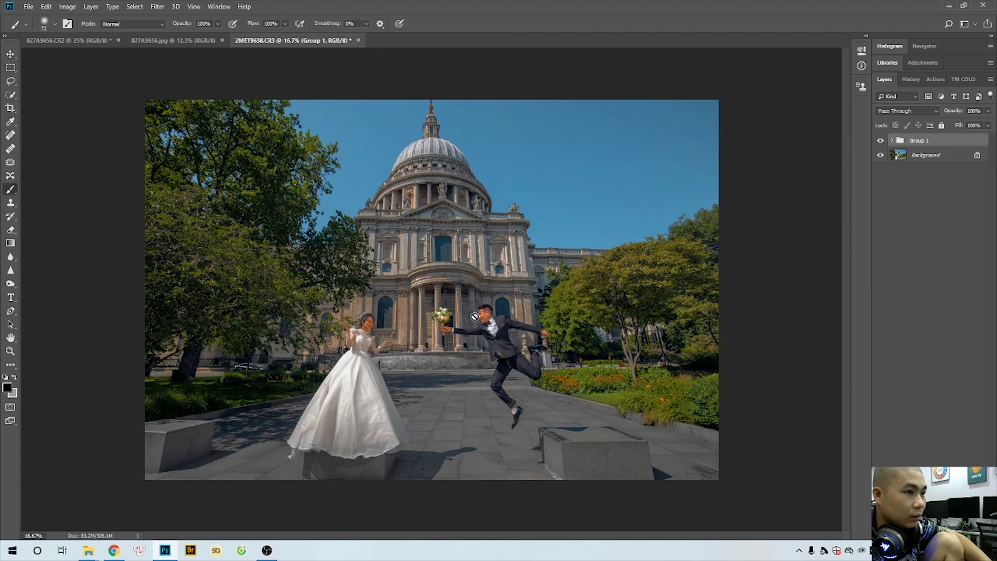
left_click(920, 535)
key("b")
scroll(490, 325, "up", 4)
key("b")
key("b")
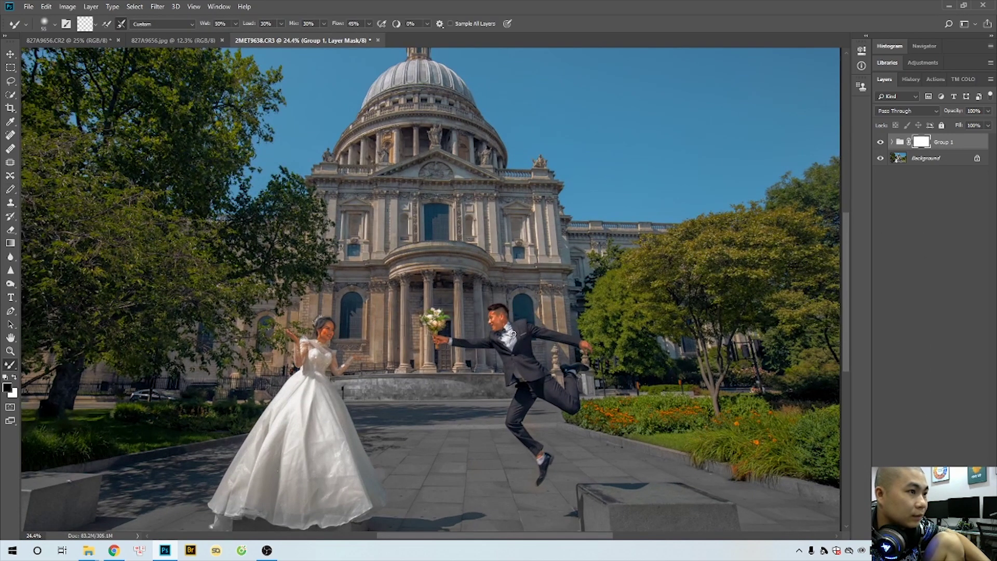
key("shift+b")
scroll(515, 334, "up", 1)
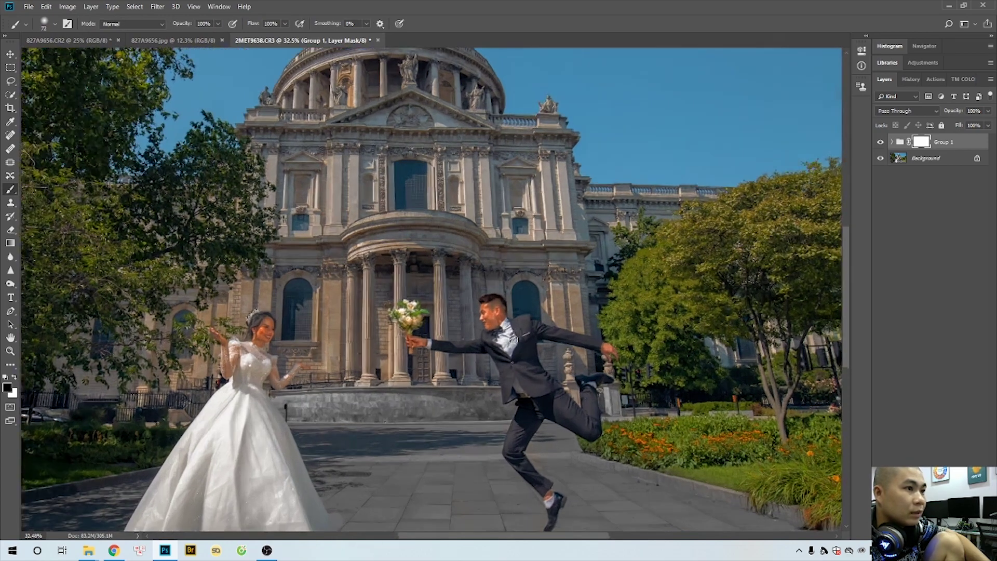
Step: Paint black on the group's mask over the groom's face and hands with a soft brush at 40% opacity
right_click(517, 338)
key("Return")
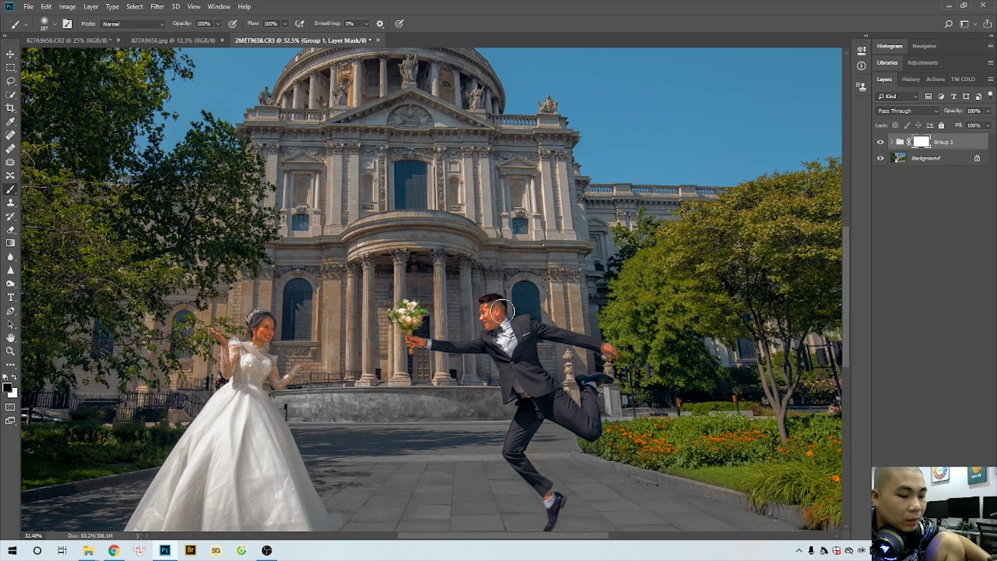
right_click(516, 339)
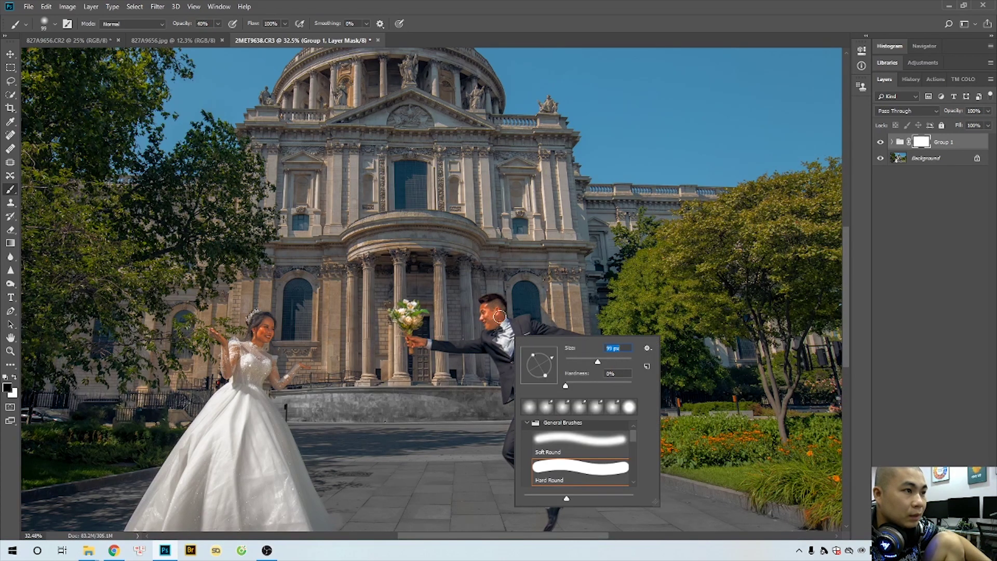
key("Return")
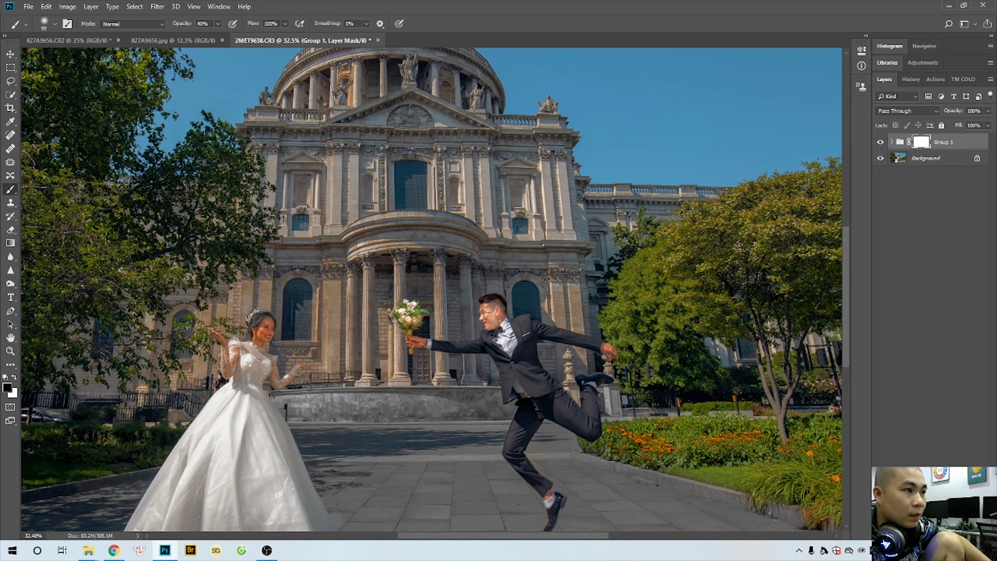
scroll(512, 350, "down", 2)
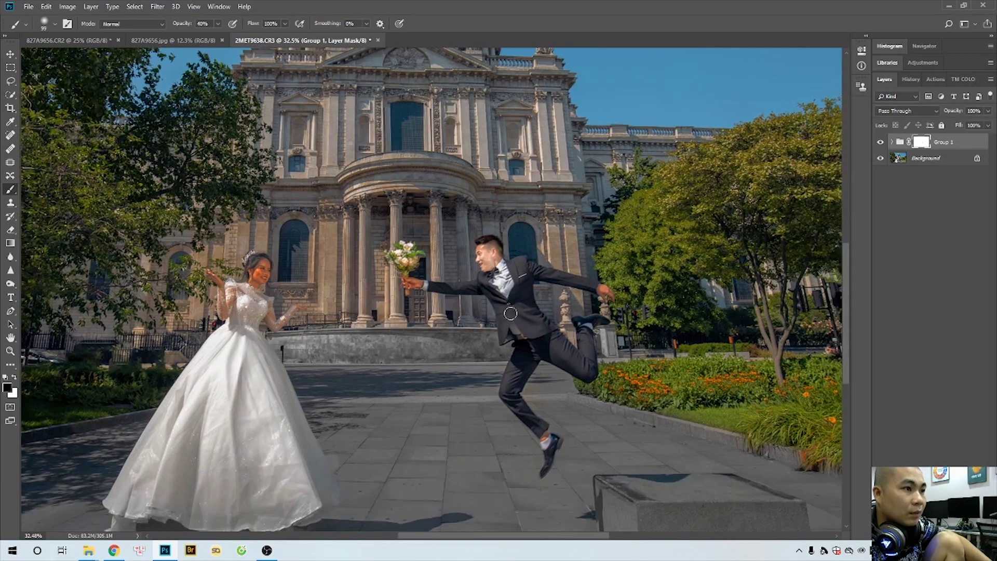
right_click(520, 343)
key("Return")
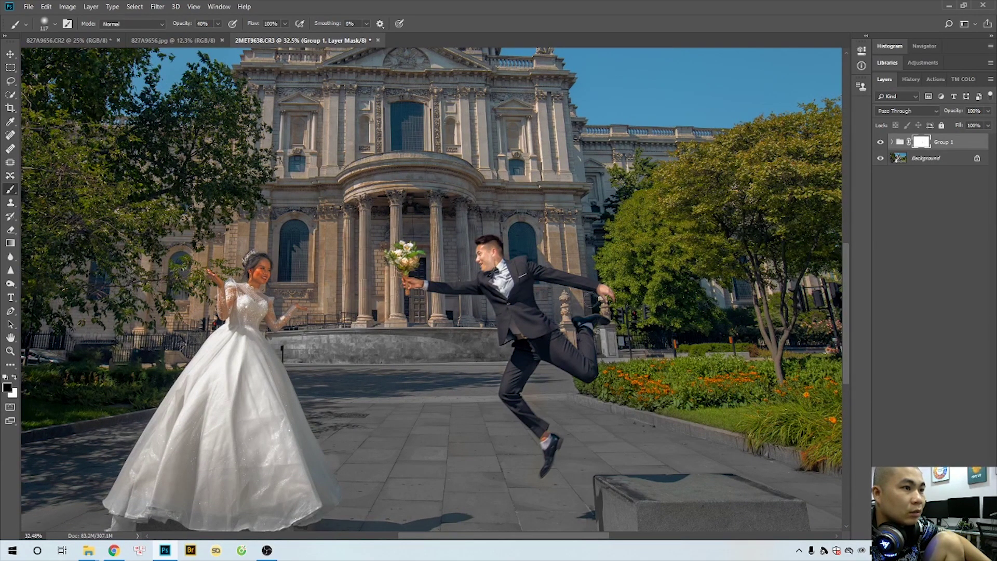
left_click_drag(586, 289, 594, 292)
left_click_drag(511, 320, 516, 321)
Step: Paint the bride's face, arms and hands out of the group's mask with small brushes at 42% hardness and 60% opacity
mouse_move(253, 304)
left_mouse_down()
mouse_move(348, 301)
mouse_move(363, 283)
left_mouse_up()
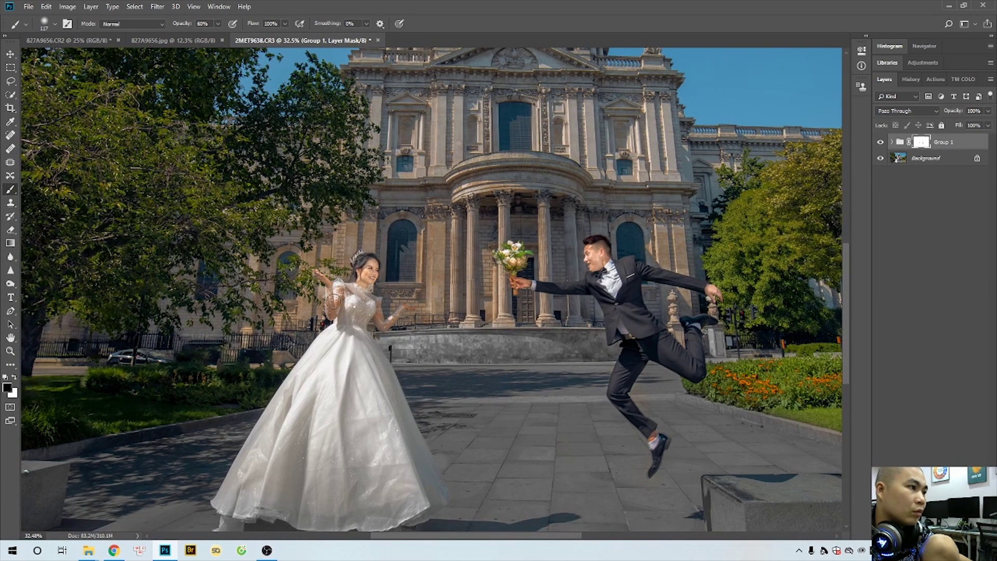
right_click(352, 295)
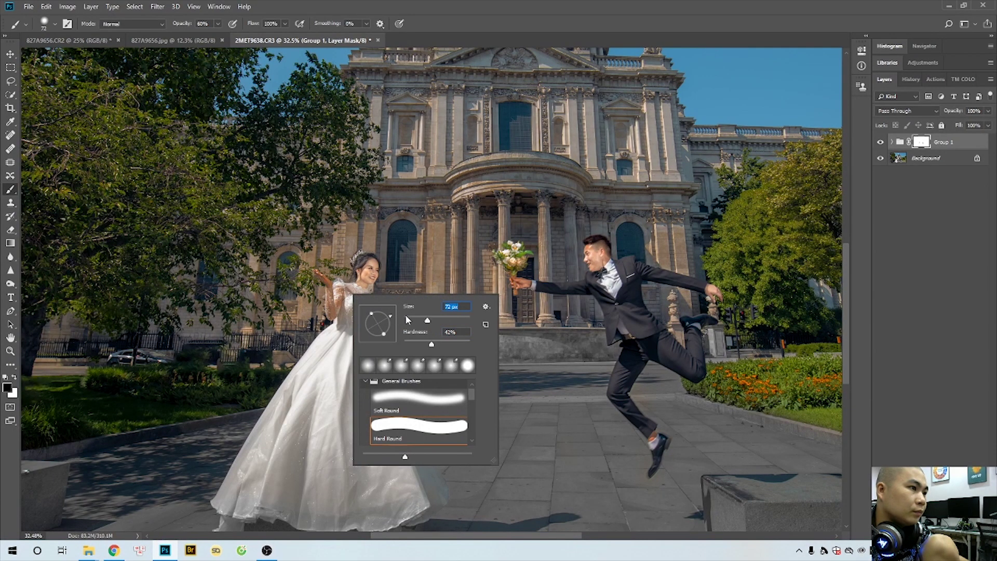
key("Return")
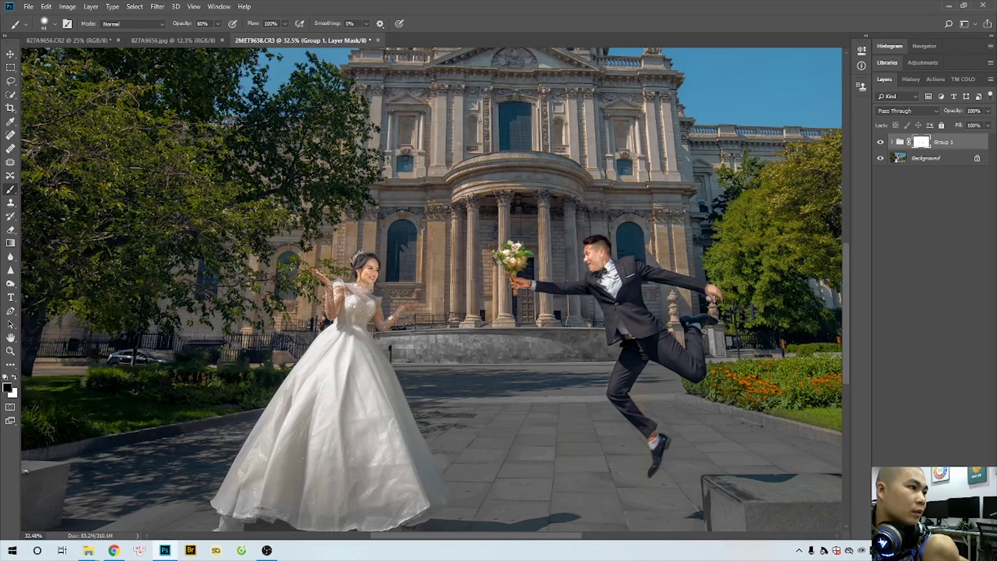
right_click(349, 306)
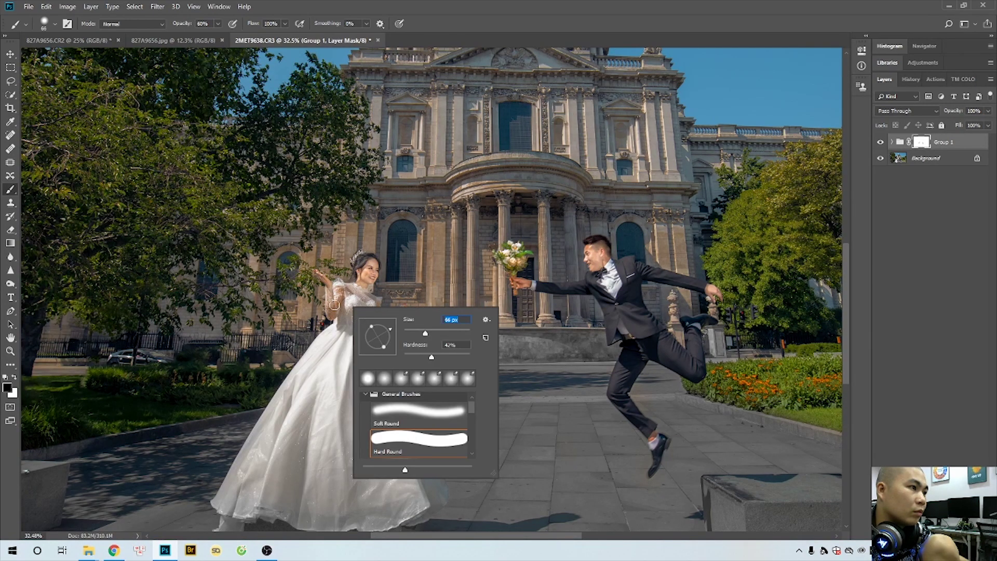
key("Return")
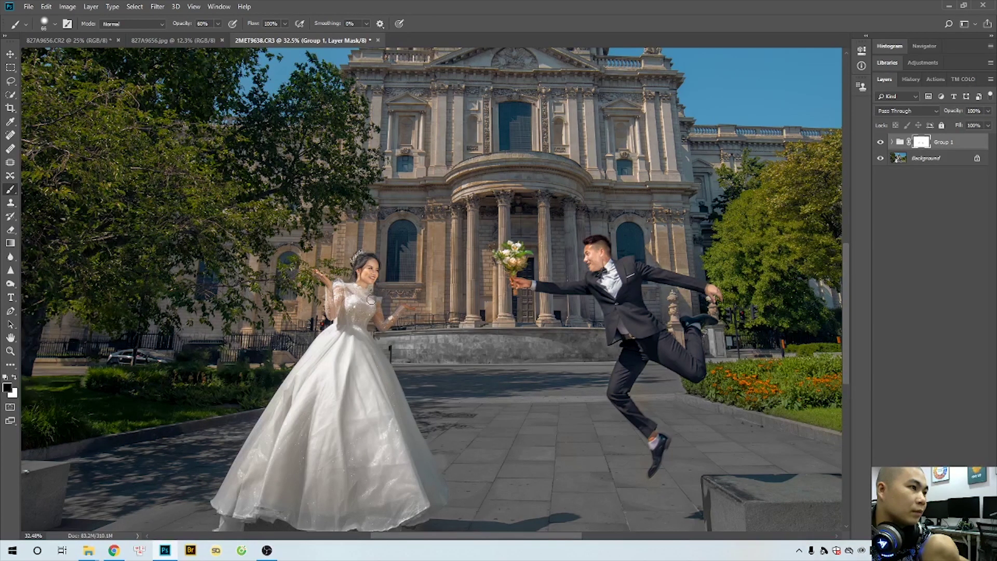
right_click(411, 320)
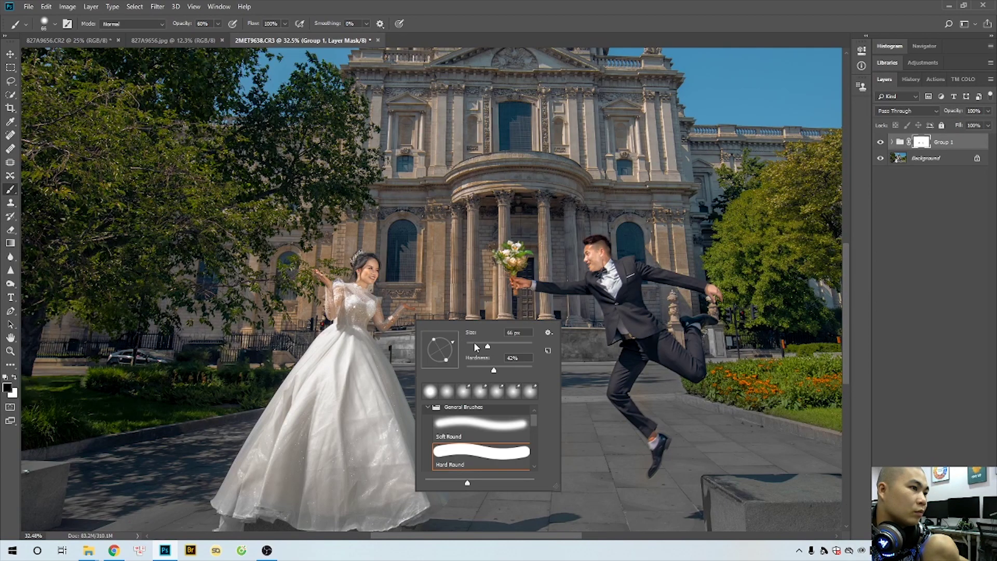
key("Return")
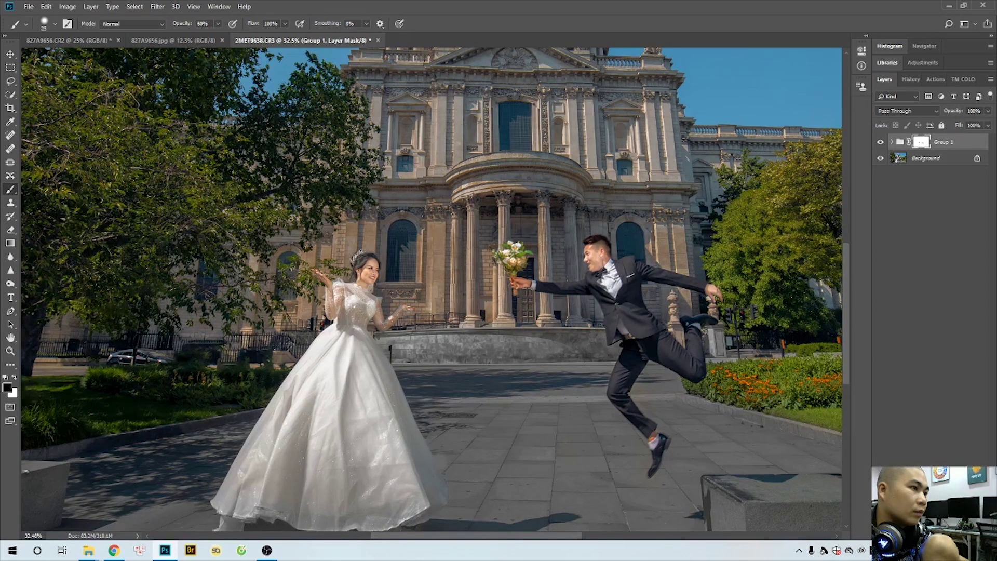
right_click(411, 313)
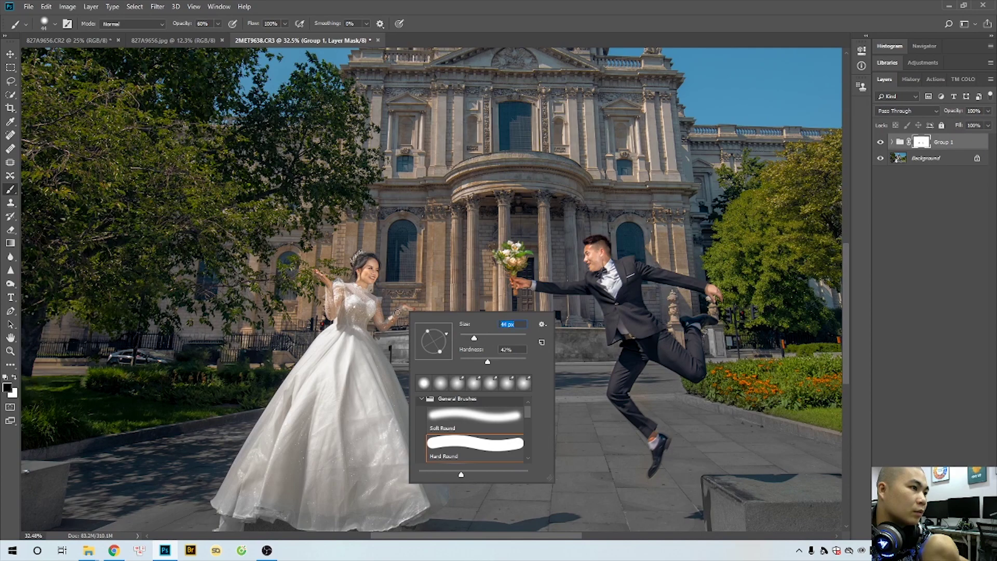
key("Return")
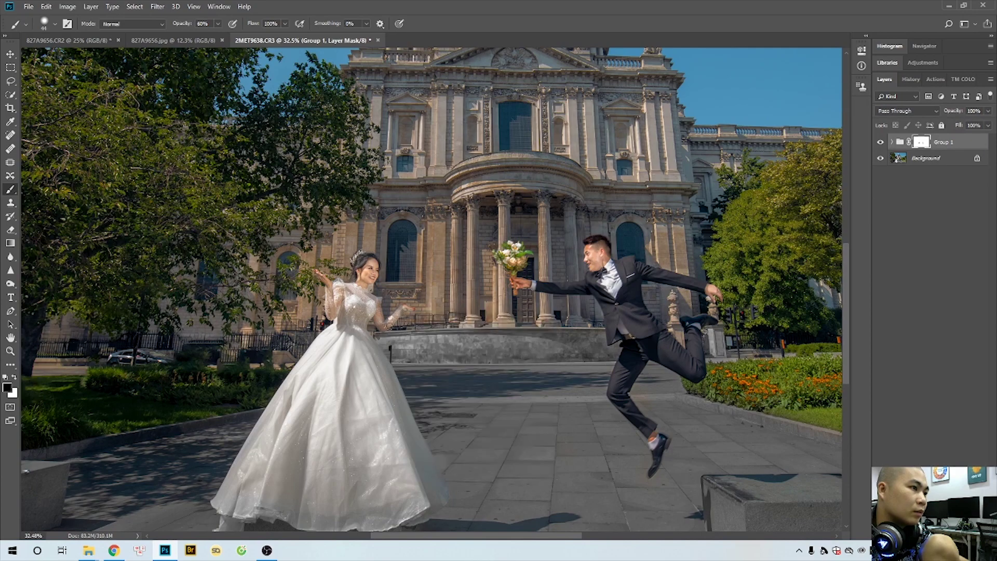
Step: Paint the bride's dress and the groom's suit out of the group's mask with larger brushes up to 143 px
right_click(372, 315)
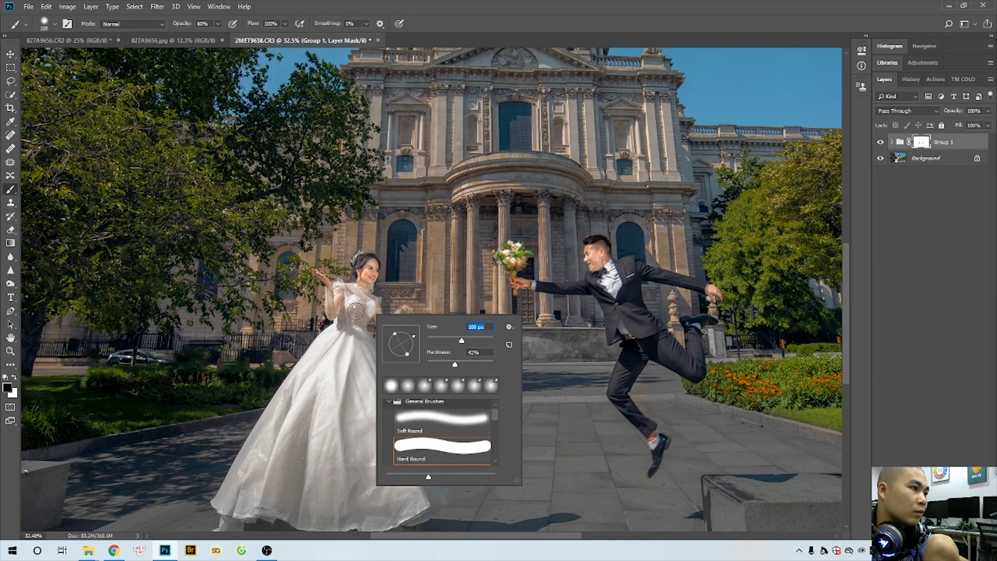
left_click_drag(357, 311, 362, 327)
left_click_drag(359, 377, 375, 311)
right_click(375, 311)
left_click_drag(464, 336, 471, 337)
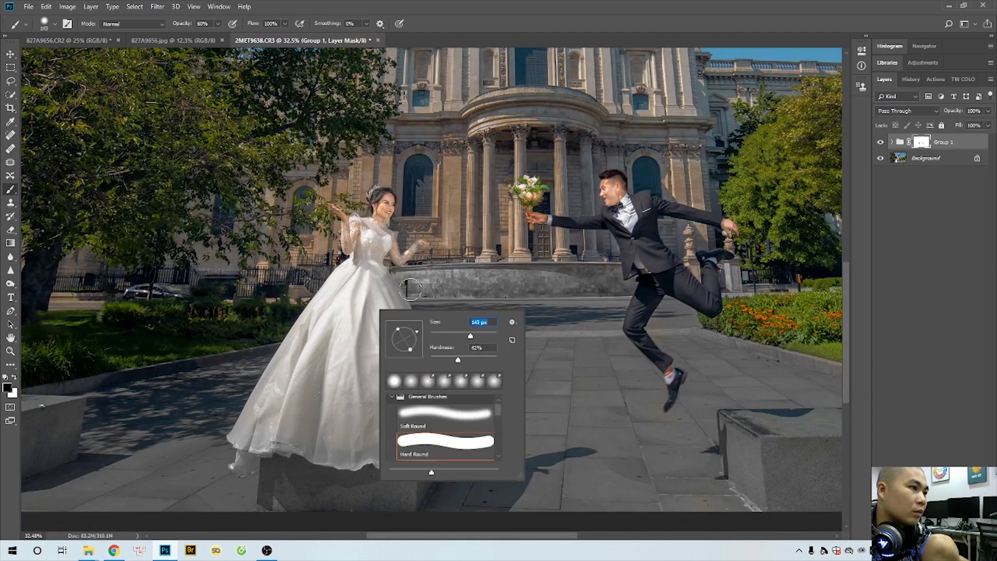
key("Return")
mouse_move(276, 400)
left_mouse_down()
mouse_move(244, 442)
mouse_move(392, 454)
mouse_move(451, 430)
mouse_move(378, 272)
mouse_move(423, 429)
mouse_move(309, 438)
mouse_move(278, 426)
mouse_move(281, 413)
mouse_move(295, 415)
mouse_move(318, 319)
mouse_move(256, 424)
mouse_move(328, 425)
mouse_move(337, 350)
mouse_move(320, 418)
mouse_move(336, 400)
mouse_move(354, 429)
mouse_move(354, 419)
mouse_move(405, 419)
mouse_move(370, 321)
mouse_move(360, 397)
mouse_move(377, 402)
mouse_move(374, 300)
mouse_move(330, 398)
left_mouse_up()
left_click_drag(547, 250, 479, 340)
left_click_drag(573, 345, 556, 294)
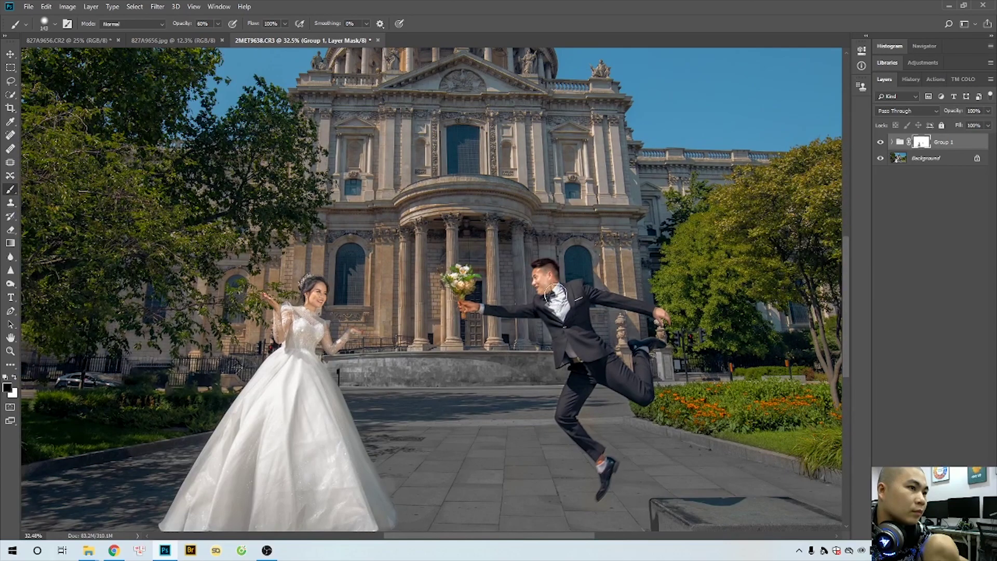
Step: Brush black on the group's mask across the cathedral and dome with a 1457 px brush, 0% hardness and 50% opacity
scroll(576, 327, "down", 2)
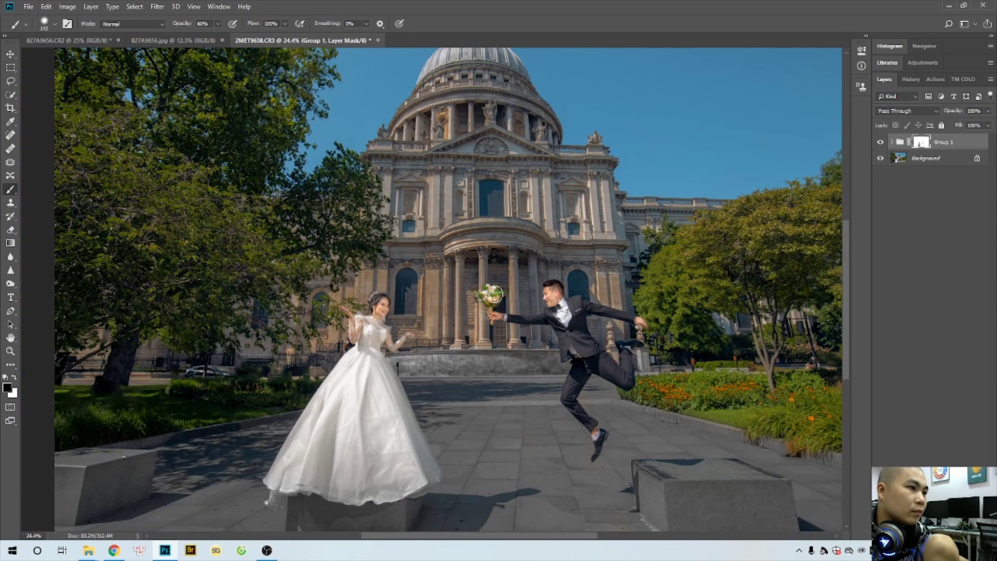
scroll(494, 296, "down", 2)
key("5")
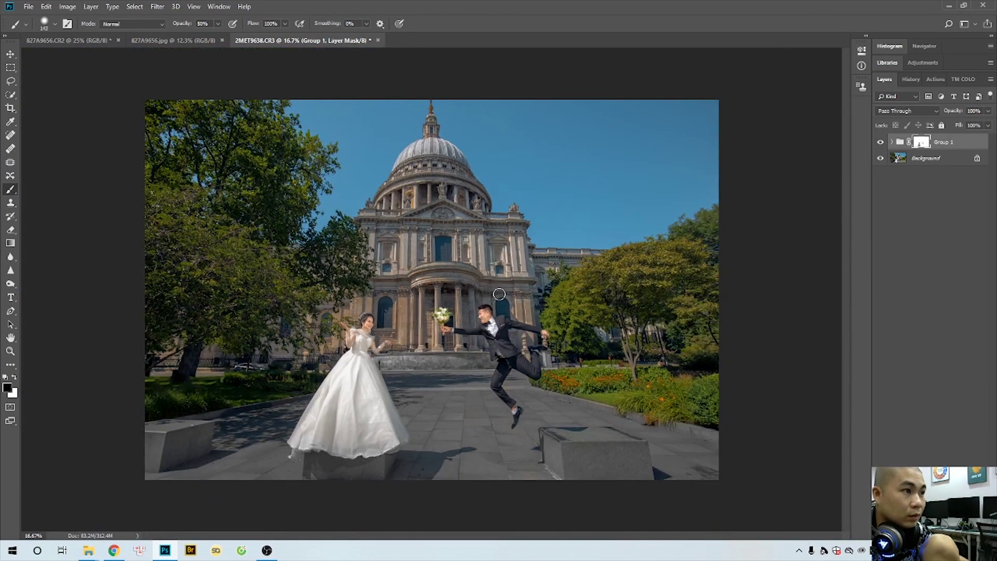
right_click(619, 367)
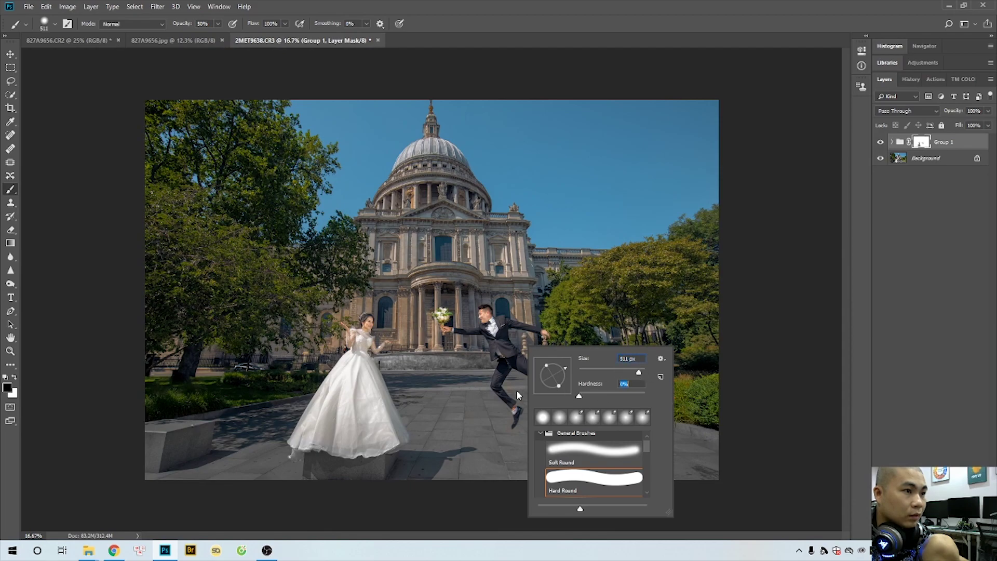
left_click_drag(640, 373, 644, 373)
mouse_move(443, 316)
left_mouse_down()
mouse_move(391, 299)
mouse_move(307, 326)
left_mouse_up()
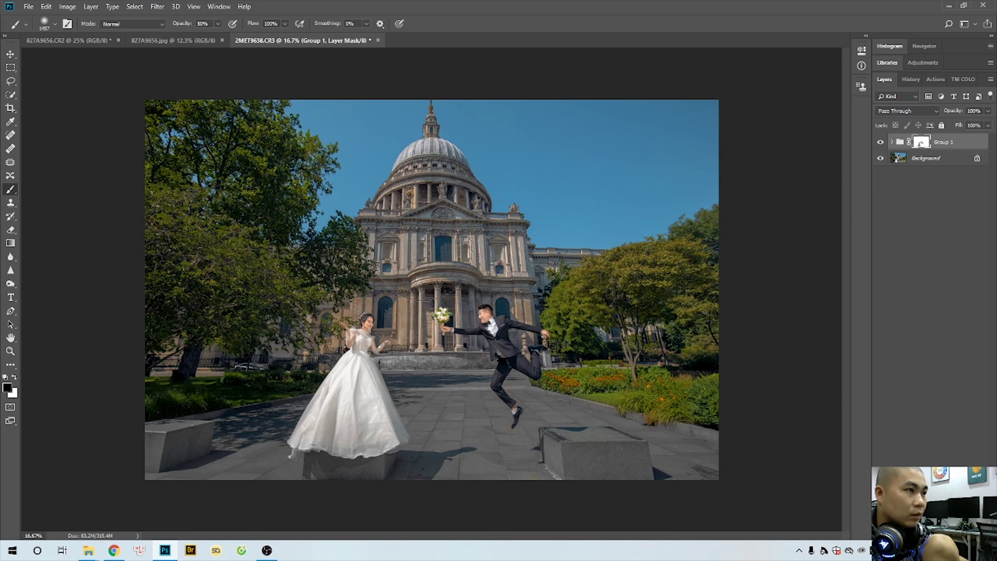
mouse_move(485, 245)
left_mouse_down()
mouse_move(427, 194)
mouse_move(430, 148)
left_mouse_up()
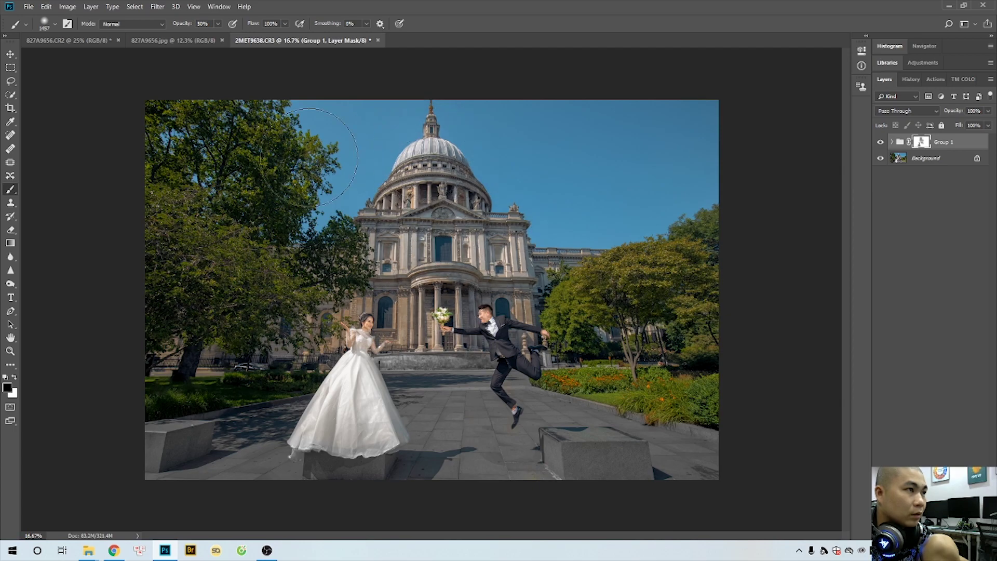
Step: Brush the group's mask over the flower beds, lawns and trees on both sides with a 401 px brush
right_click(739, 396)
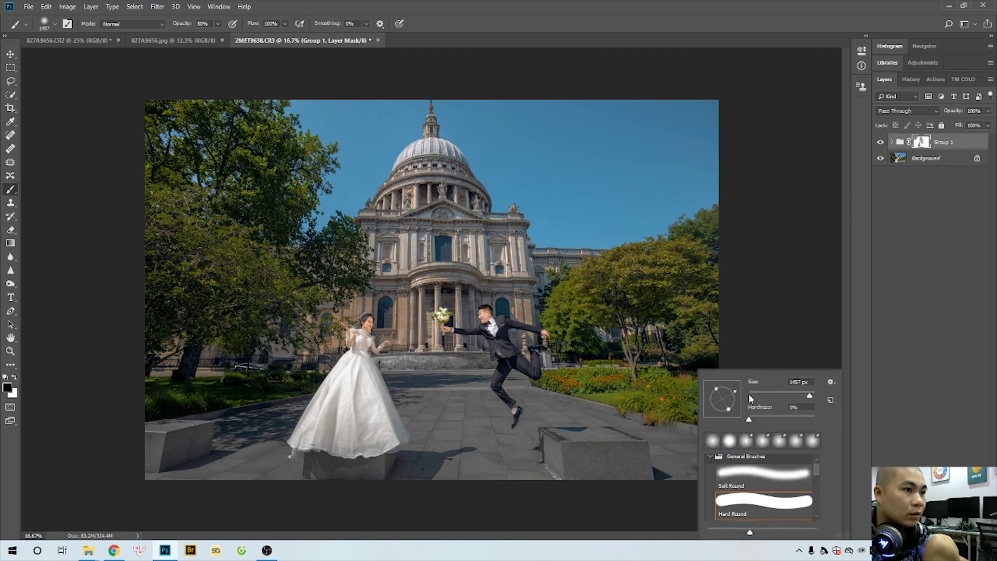
left_click_drag(652, 393, 695, 395)
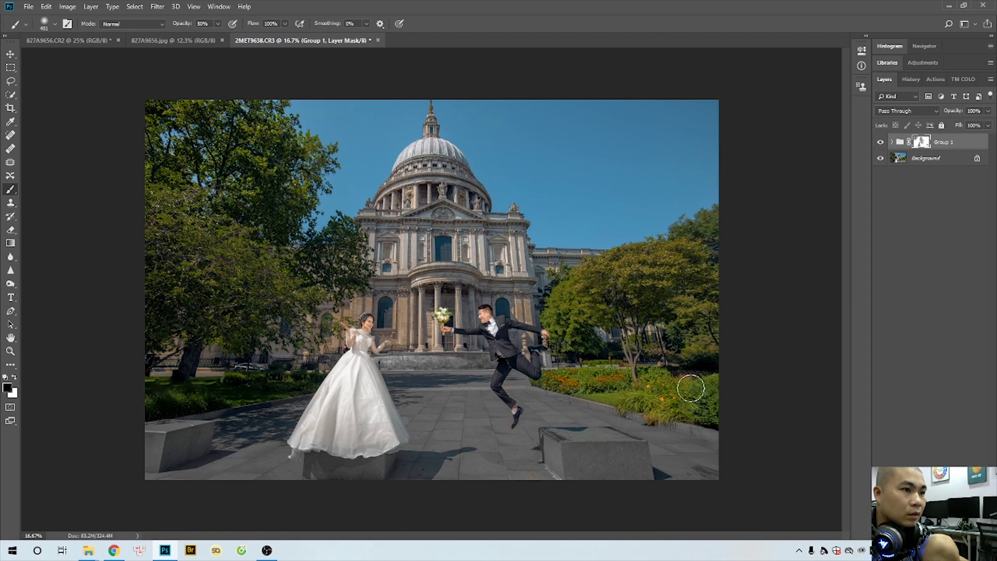
mouse_move(569, 381)
left_mouse_down()
mouse_move(556, 380)
mouse_move(650, 374)
left_mouse_up()
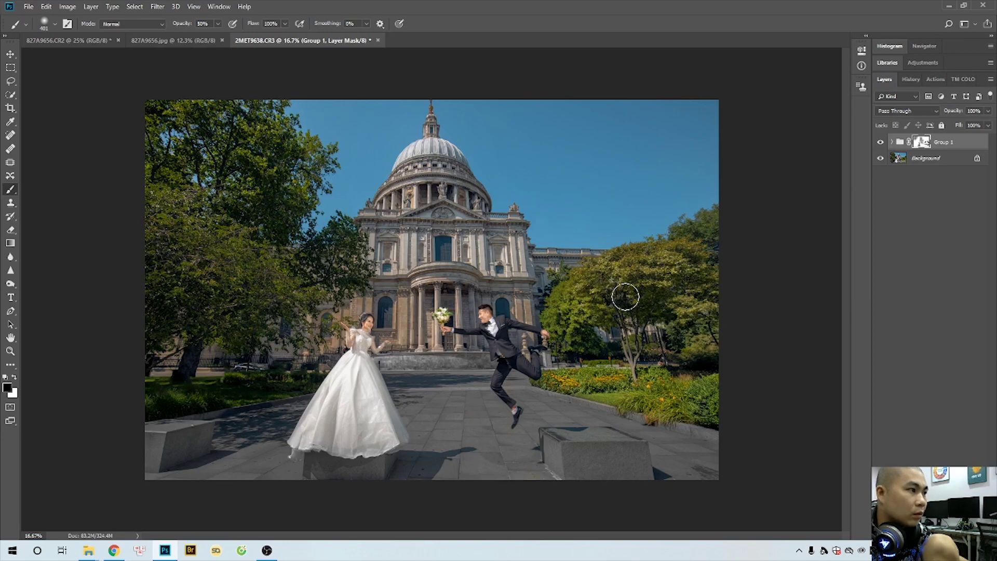
mouse_move(234, 390)
left_mouse_down()
mouse_move(294, 391)
mouse_move(291, 379)
mouse_move(165, 376)
left_mouse_up()
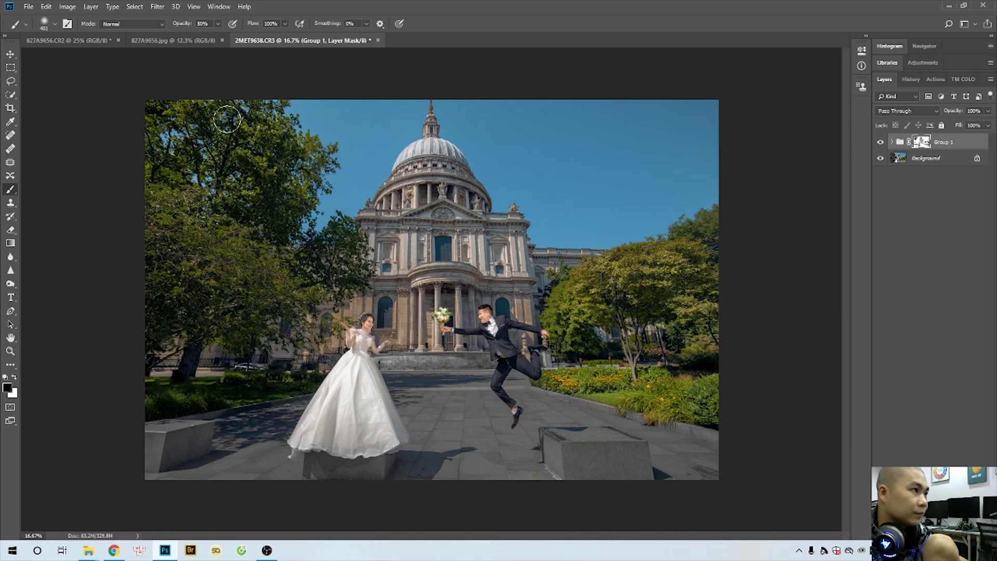
Step: Merge the masked Multiply group with the background into a single layer
scroll(476, 341, "up", 3)
right_click(487, 347)
left_click(512, 355)
key("ctrl+minus")
key("ctrl+minus")
key("ctrl+shift+e")
scroll(403, 326, "up", 5)
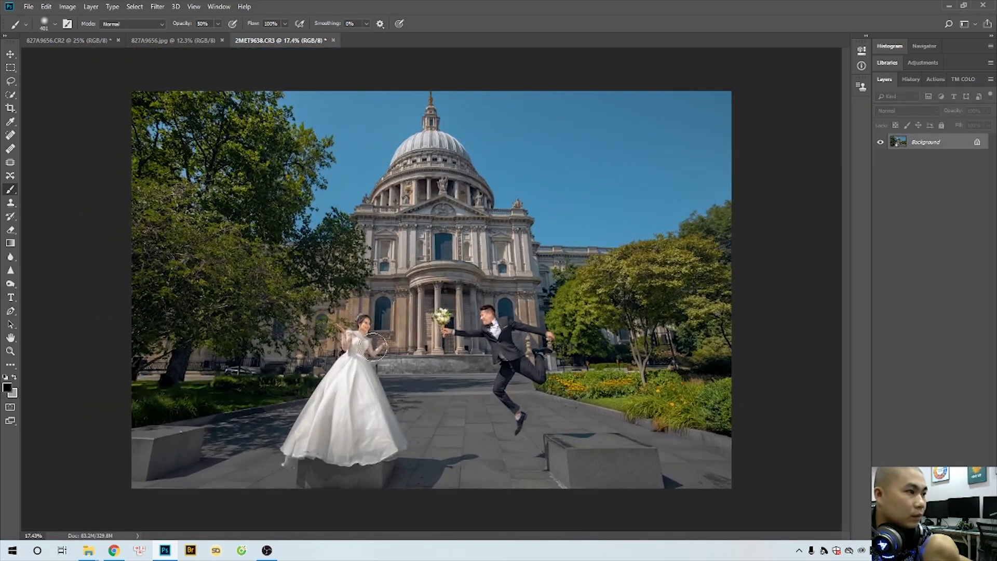
scroll(330, 431, "down", 5)
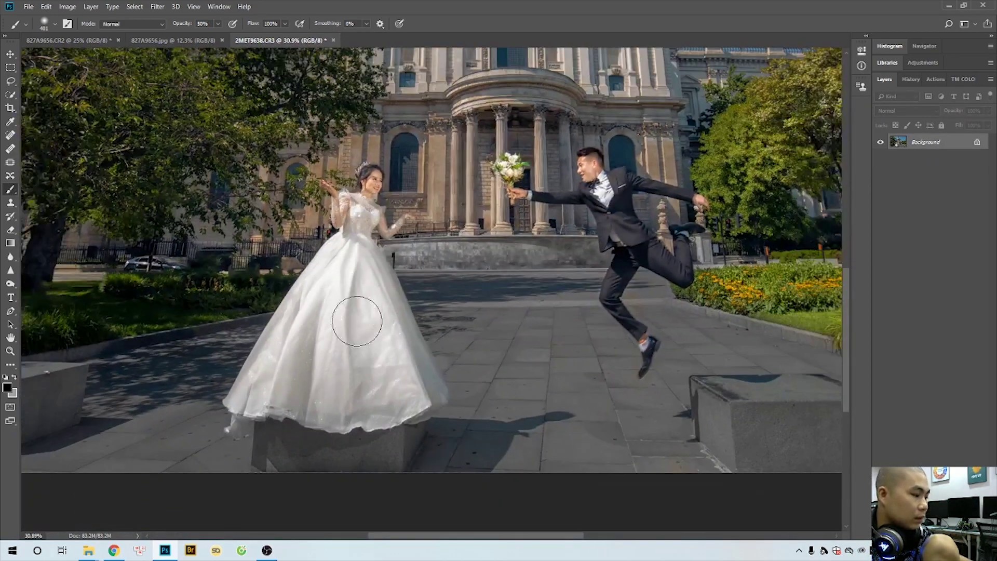
key("w")
scroll(368, 211, "up", 2)
right_click(387, 210)
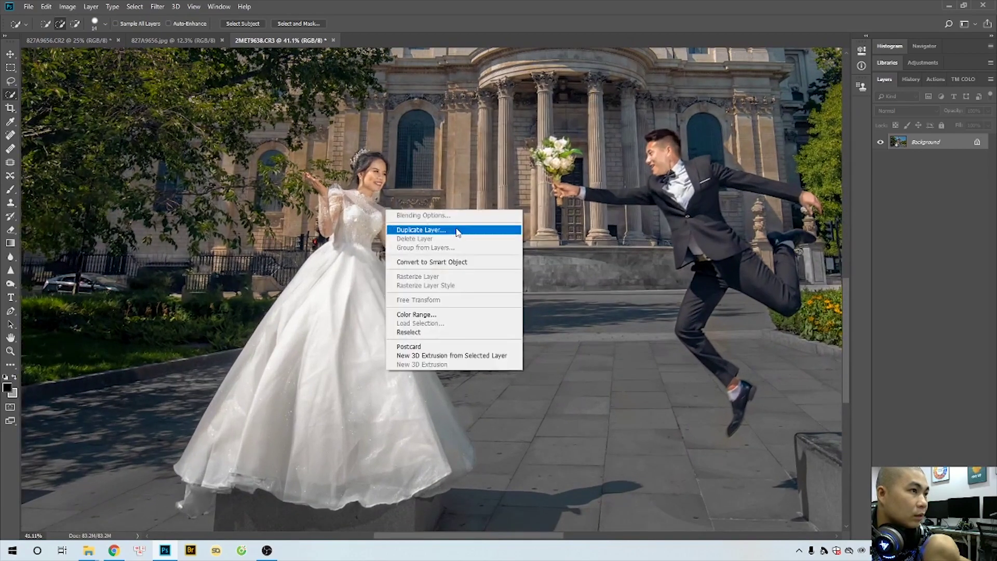
left_click(11, 191)
right_click(382, 213)
key("Escape")
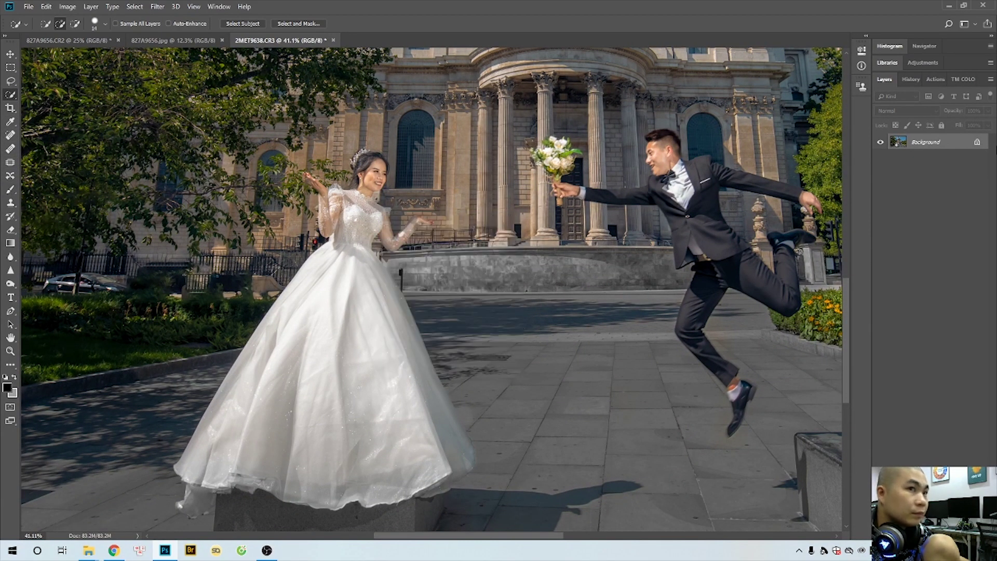
Step: Enter Quick Mask and paint over the bride's face and neck with a 97 px brush at 100% opacity
key("q")
right_click(399, 200)
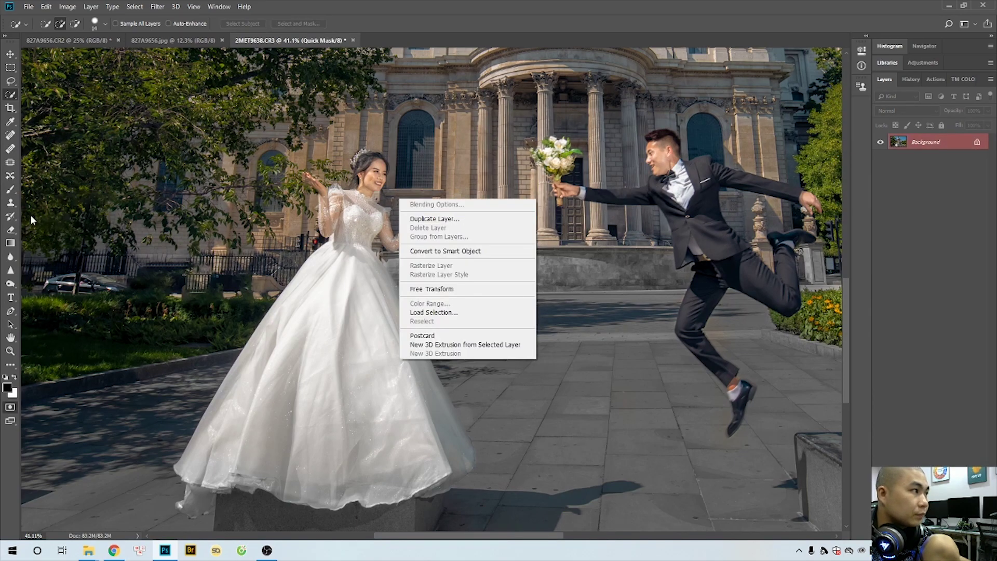
key("Escape")
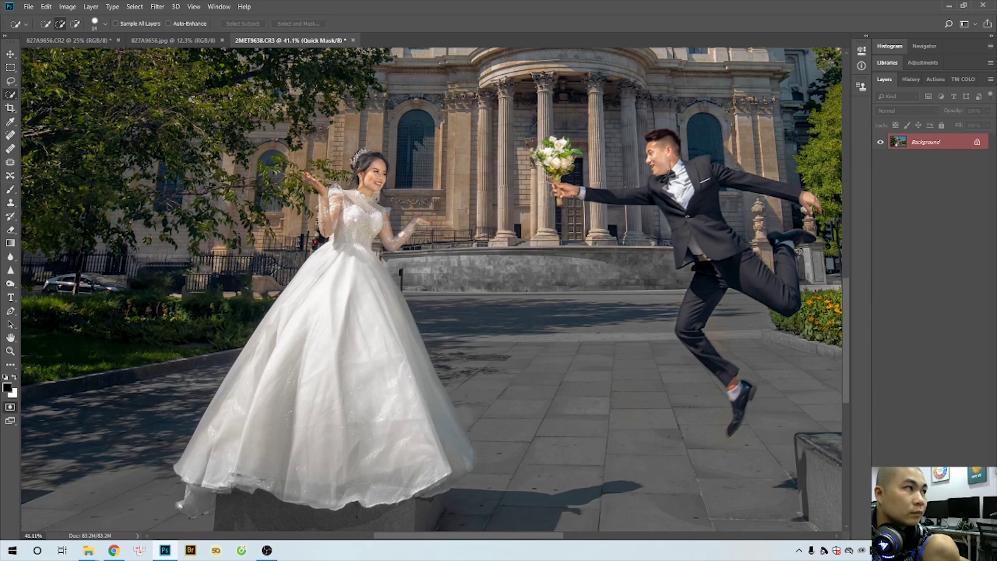
scroll(412, 214, "down", 1)
left_click(10, 135)
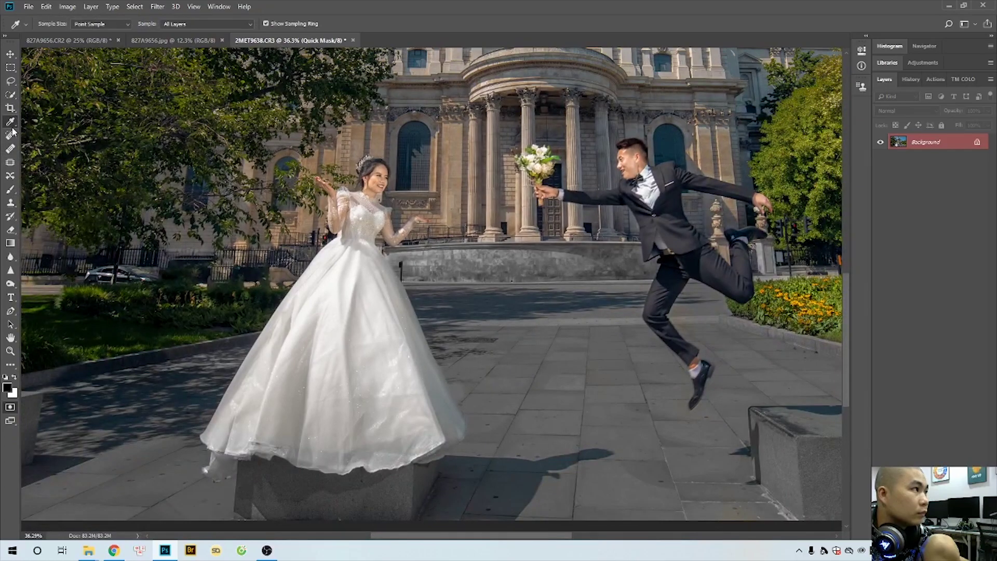
left_click(10, 189)
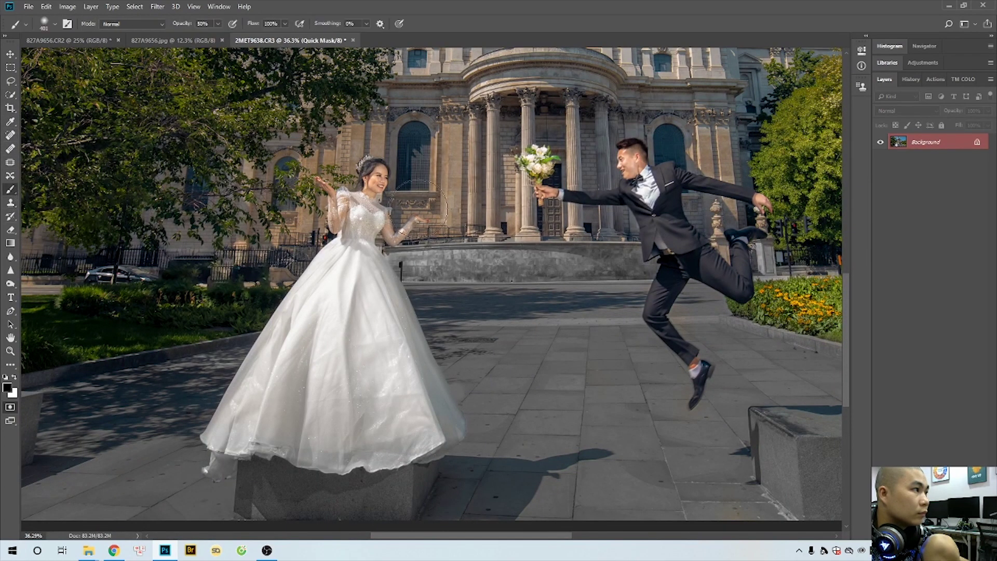
right_click(381, 194)
left_click_drag(375, 176, 377, 181)
key("0")
scroll(379, 182, "up", 1)
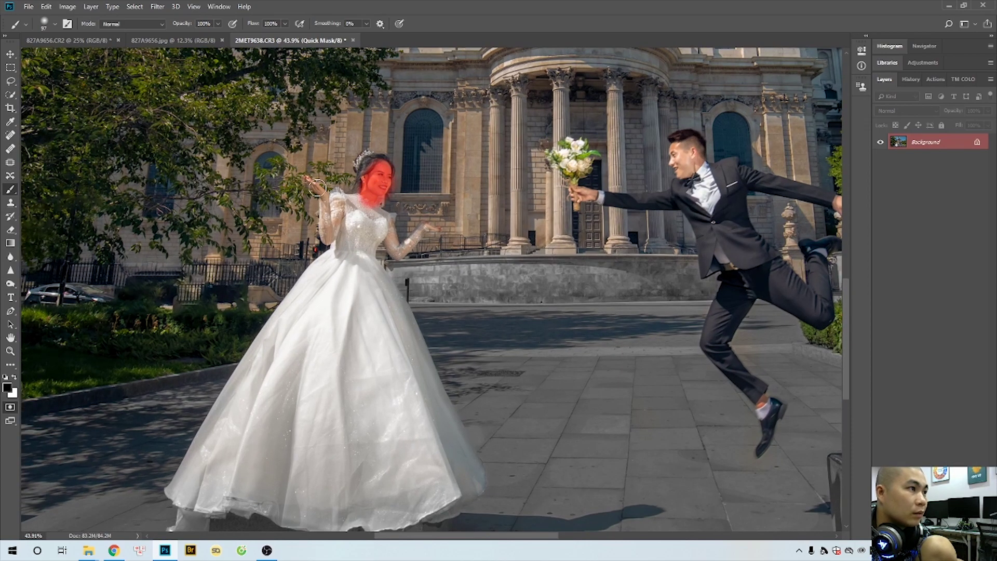
Step: Add the bride's hands and the groom's face and hands to the Quick Mask, and convert it into a selection
left_click_drag(318, 188, 341, 206)
left_click_drag(426, 230, 433, 228)
mouse_move(578, 195)
left_mouse_down()
mouse_move(433, 213)
mouse_move(457, 212)
left_mouse_up()
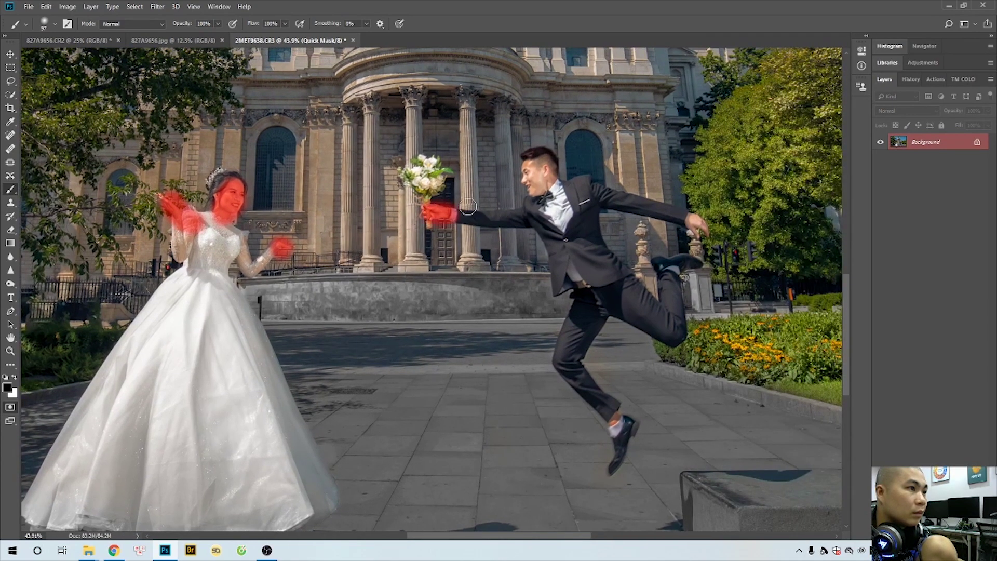
mouse_move(534, 167)
left_mouse_down()
mouse_move(536, 188)
mouse_move(551, 166)
left_mouse_up()
scroll(679, 210, "right", 1)
left_click_drag(642, 219, 654, 229)
key("q")
Step: Apply Neat Image's Reduce Noise filter to the selected skin areas using its noise filter settings
left_click(157, 6)
mouse_move(219, 248)
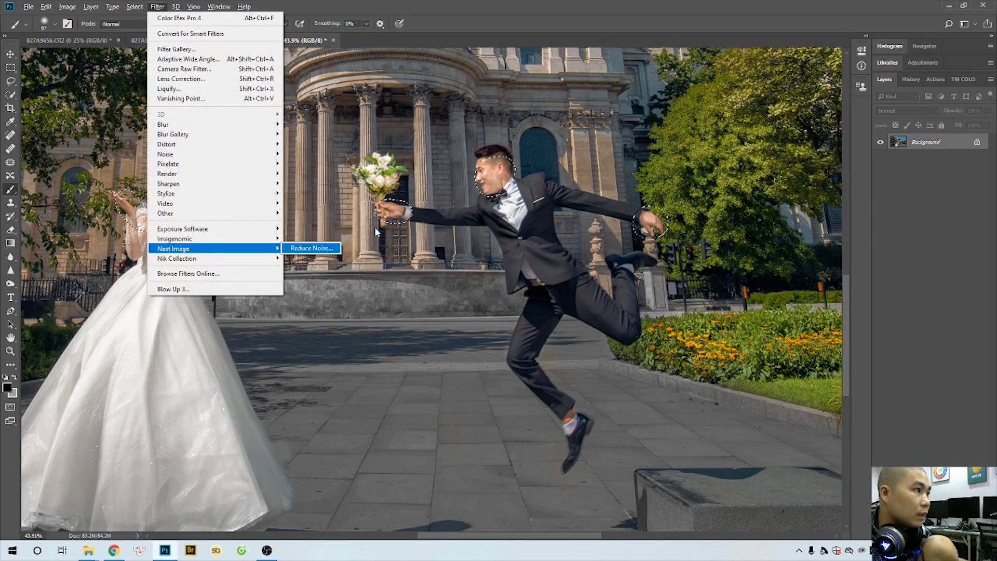
key("Return")
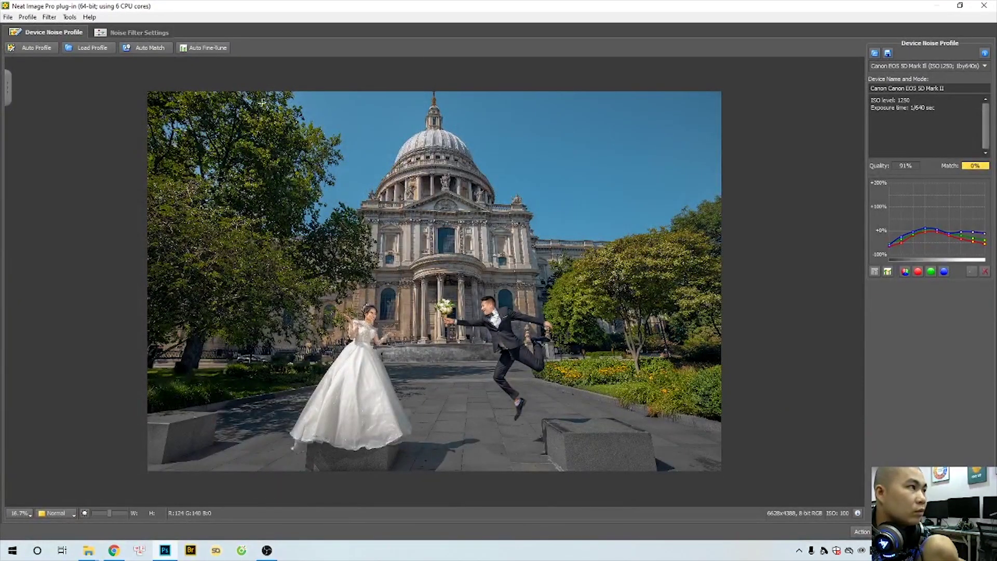
left_click(162, 33)
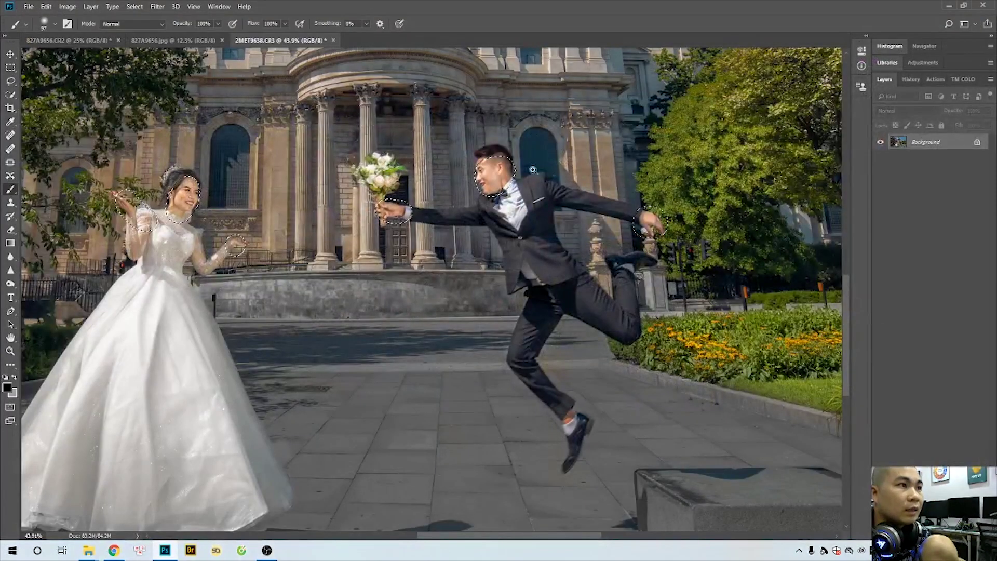
Step: Check the smoothed skin on the bride's face up close and deselect the skin areas
scroll(561, 210, "up", 5)
scroll(561, 211, "down", 2)
left_click_drag(270, 247, 839, 206)
scroll(254, 236, "up", 3)
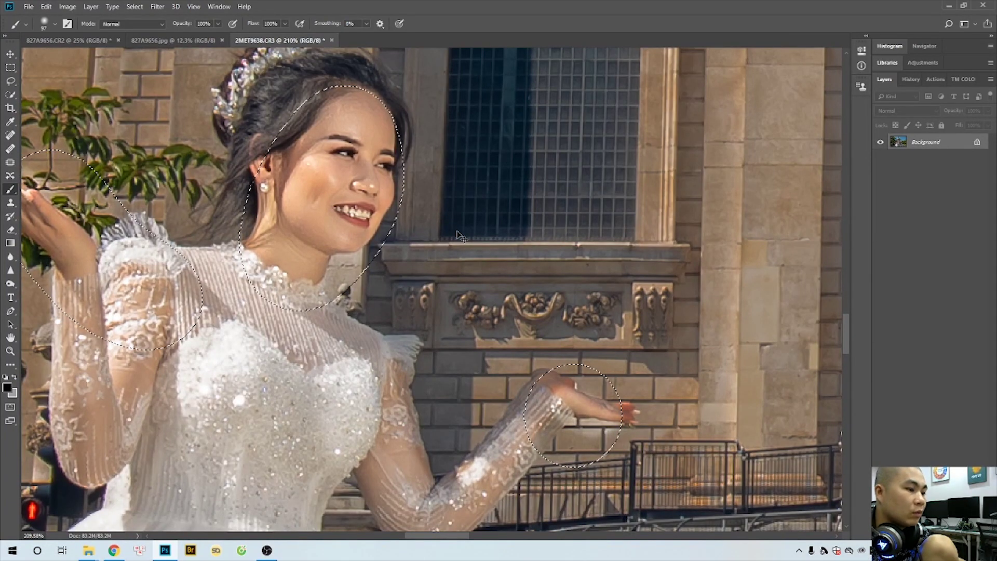
scroll(459, 235, "down", 2)
scroll(499, 281, "down", 1)
right_click(499, 281)
left_click(515, 288)
scroll(527, 293, "down", 1)
scroll(421, 356, "up", 3)
scroll(457, 367, "down", 3)
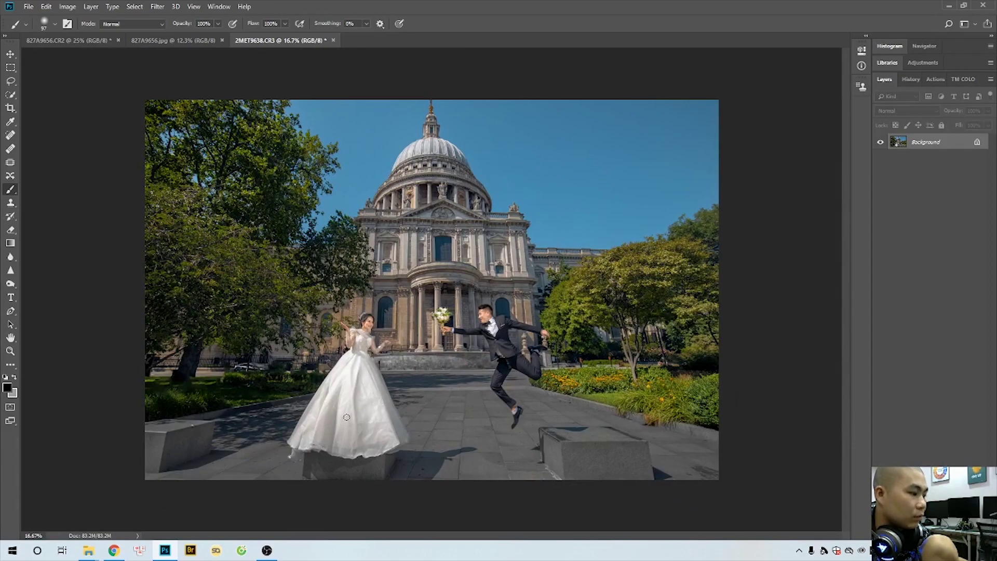
Step: Select the bride's dress with Quick Selection, including her sleeve, and trim the background beside her arm and hand
key("w")
mouse_move(358, 387)
left_mouse_down()
mouse_move(370, 400)
mouse_move(368, 347)
left_mouse_up()
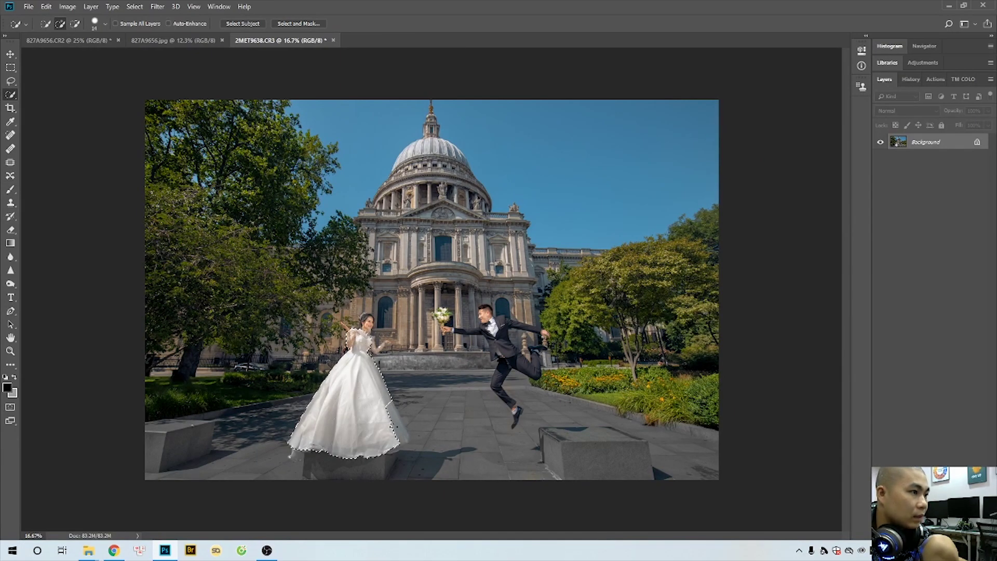
left_click_drag(396, 420, 401, 439)
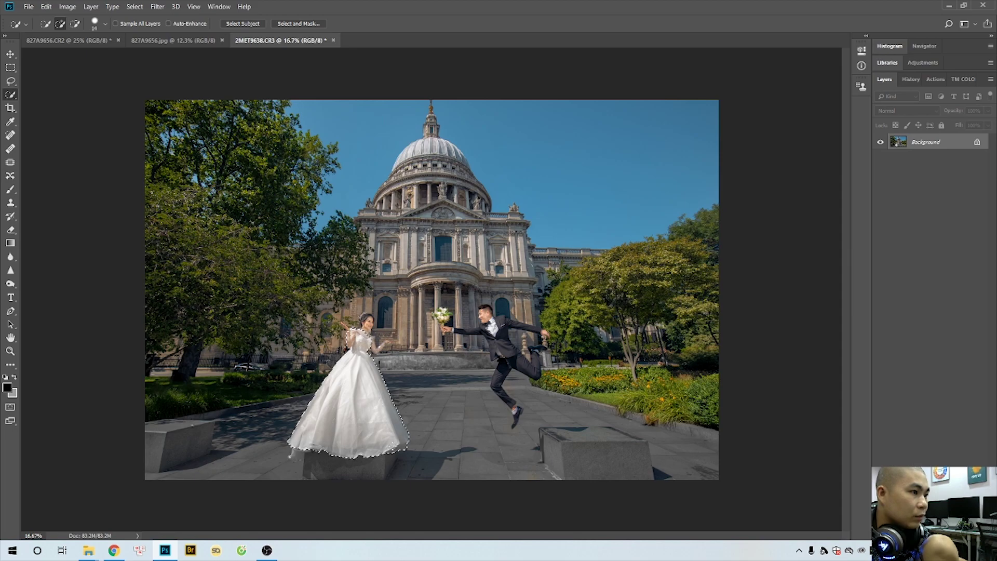
scroll(386, 337, "up", 3)
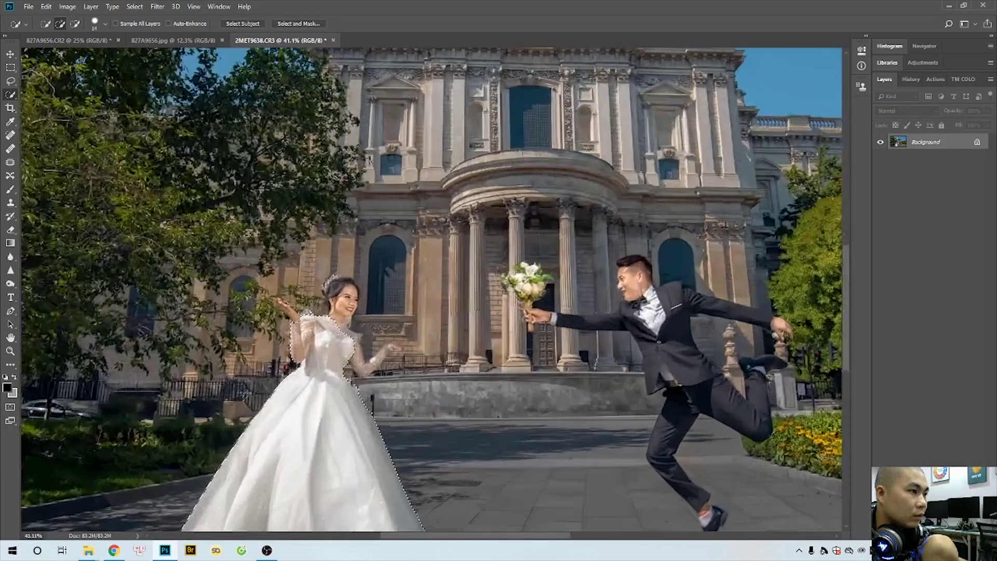
left_click_drag(375, 367, 400, 348)
left_click_drag(354, 379, 348, 374)
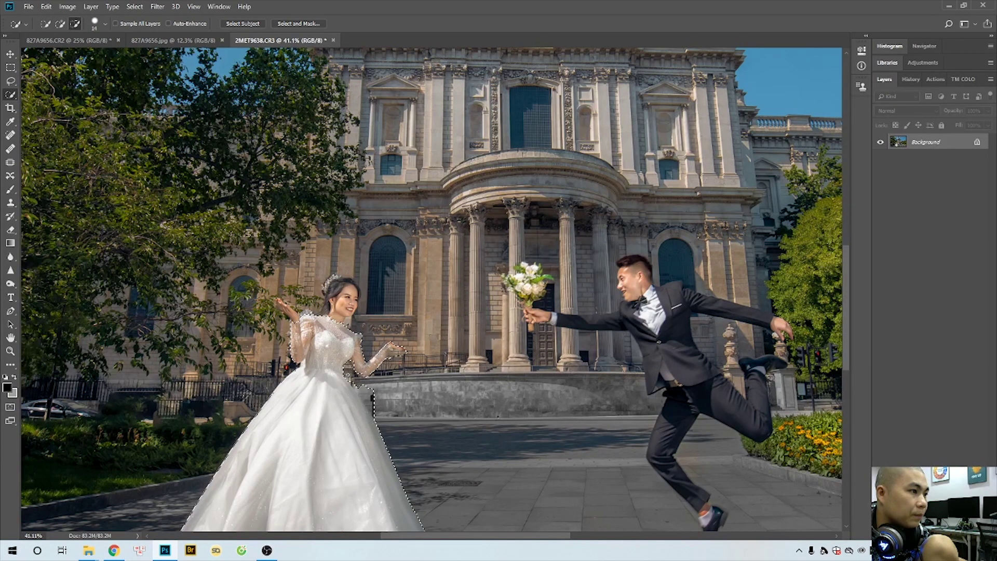
left_click(404, 350, "alt")
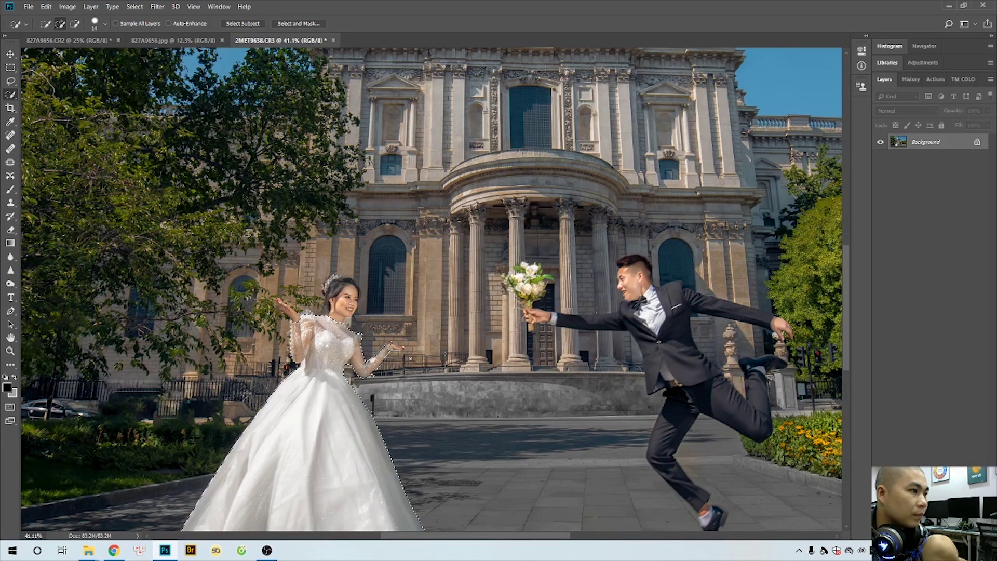
Step: Feather the dress selection by 1 pixel and copy it to a new layer
scroll(410, 357, "down", 4)
key("shift+F6")
type("1")
key("Return")
scroll(409, 357, "down", 2)
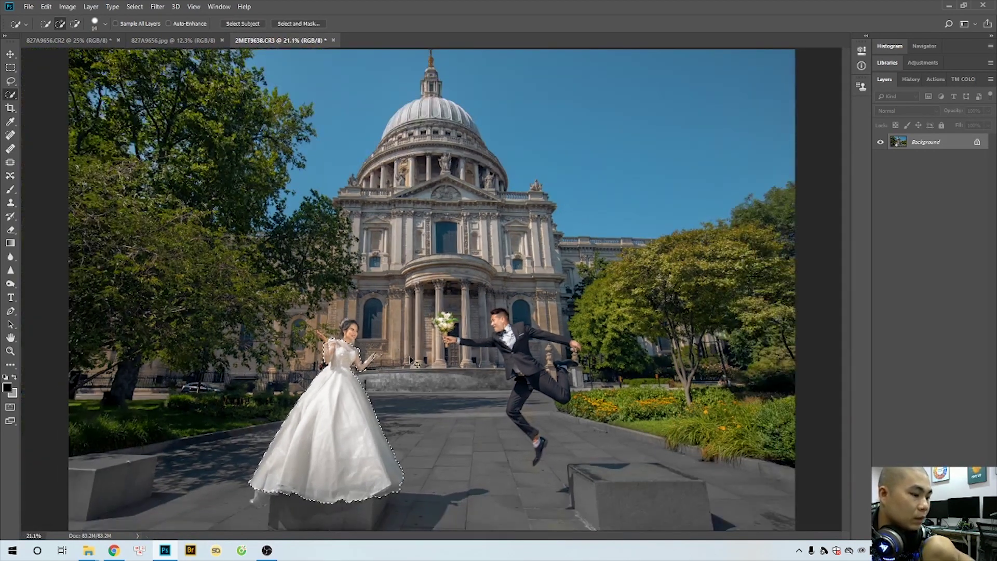
key("ctrl+j")
Step: Brighten the dress layer's shadows with Levels by raising the black output level to 35
key("ctrl+l")
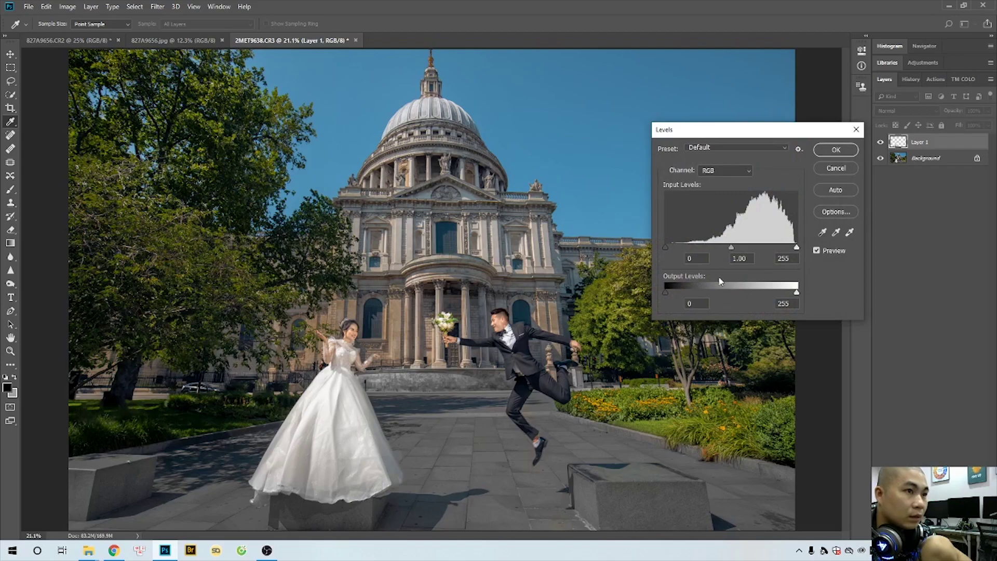
mouse_move(676, 290)
left_mouse_down()
mouse_move(692, 290)
mouse_move(683, 291)
left_mouse_up()
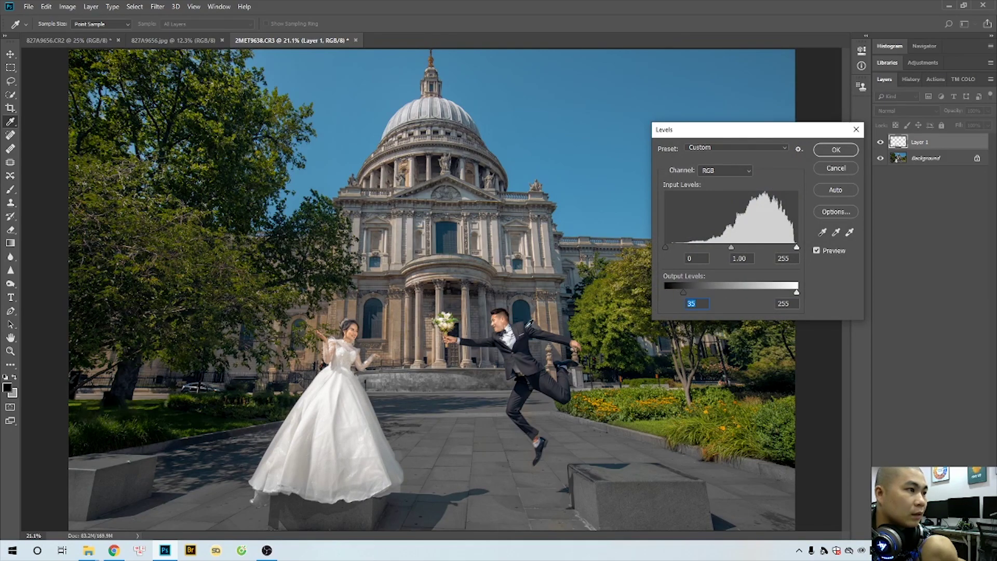
left_click(836, 150)
key("w")
scroll(549, 247, "down", 2)
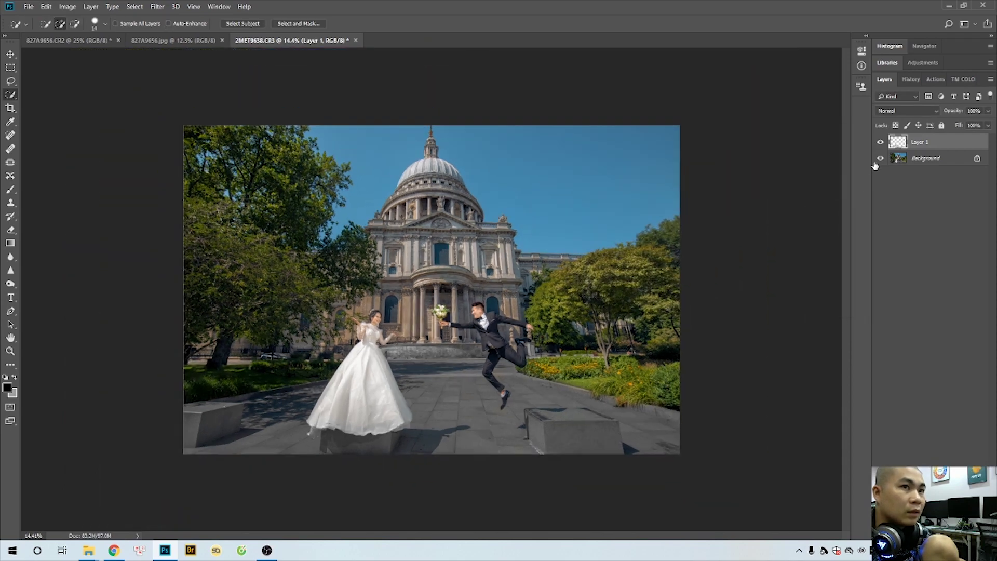
Step: Compare the photo with and without the brightened dress layer
left_click(879, 143)
left_click(879, 142)
left_click(879, 143)
left_click(879, 142)
left_click(879, 143)
left_click(879, 143)
scroll(424, 317, "up", 4)
scroll(473, 330, "down", 5)
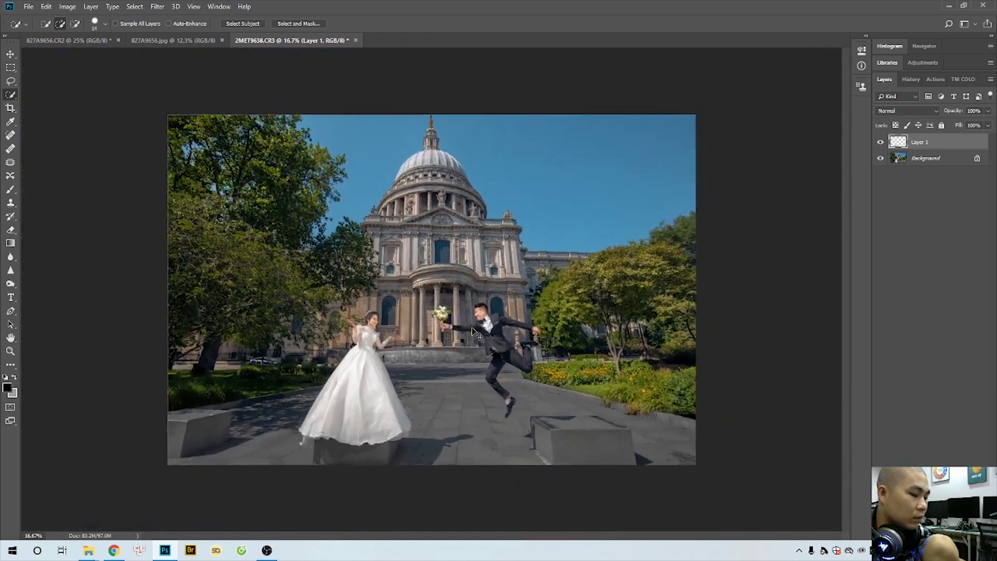
Step: Set the dress layer's opacity to 80% and merge it into the background
key("v")
key("8")
key("ctrl+e")
Step: Set up the Clone Stamp with a 34 px brush at 30% opacity for retouching the groom's face
scroll(470, 316, "up", 6)
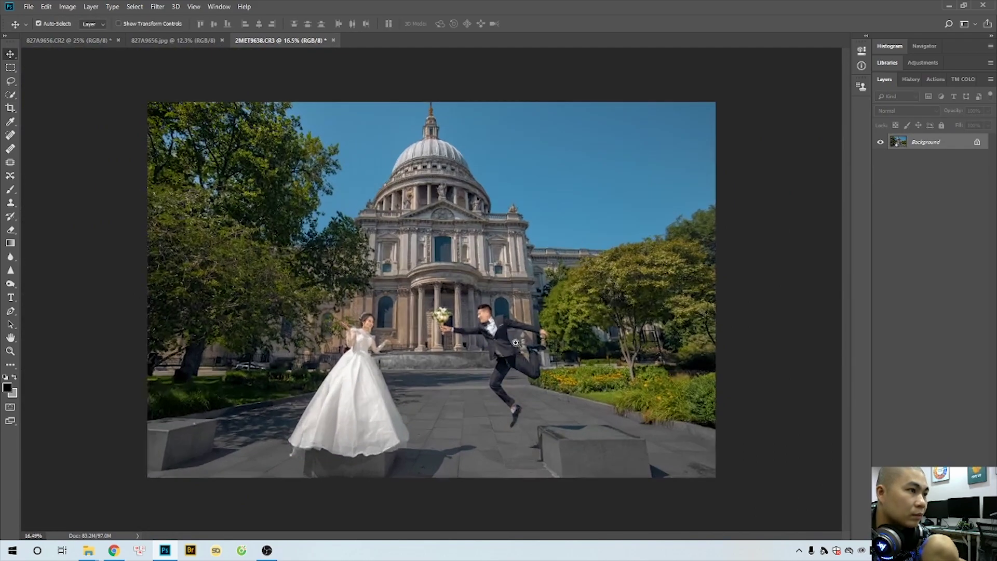
scroll(467, 312, "up", 6)
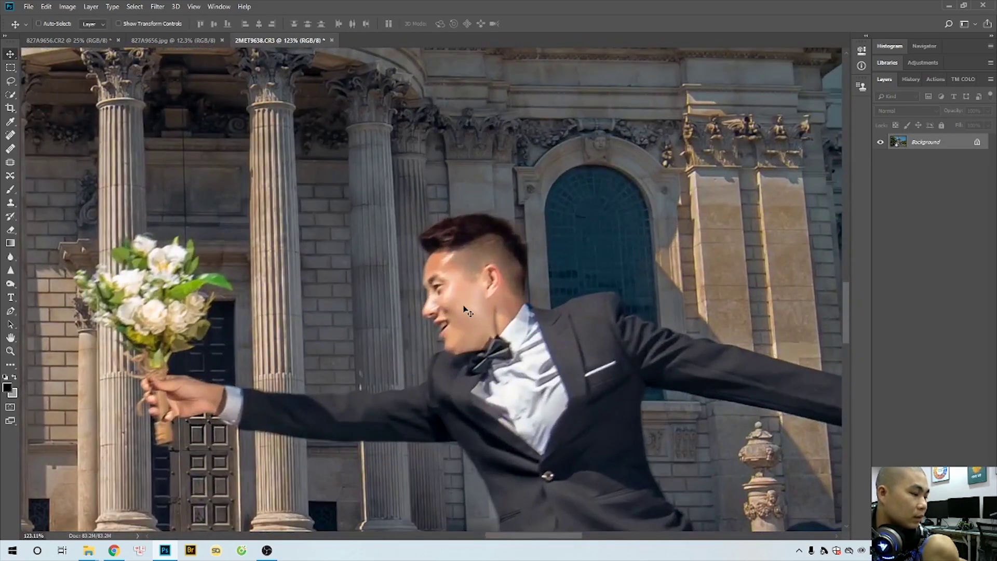
key("s")
key("3")
right_click(483, 295)
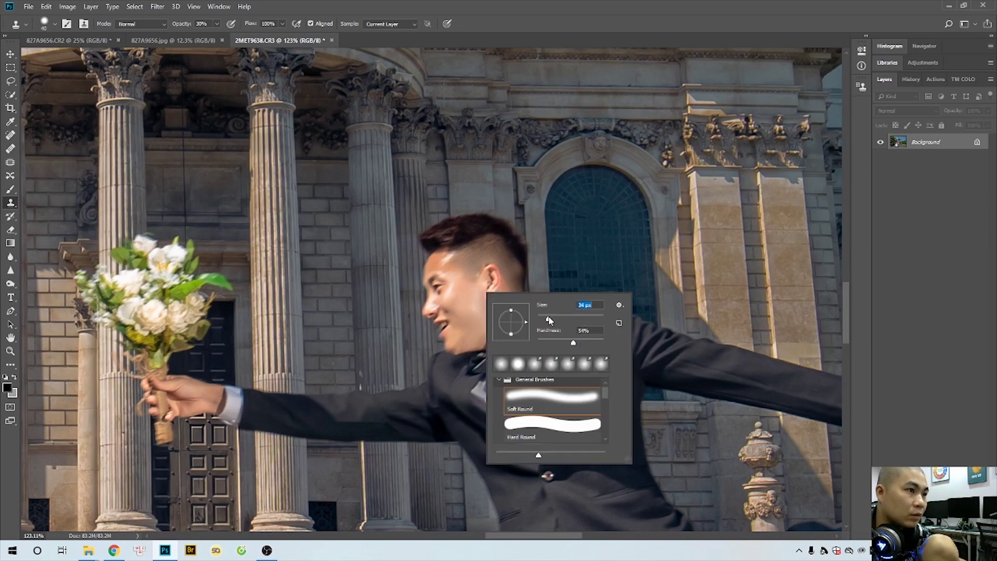
key("Return")
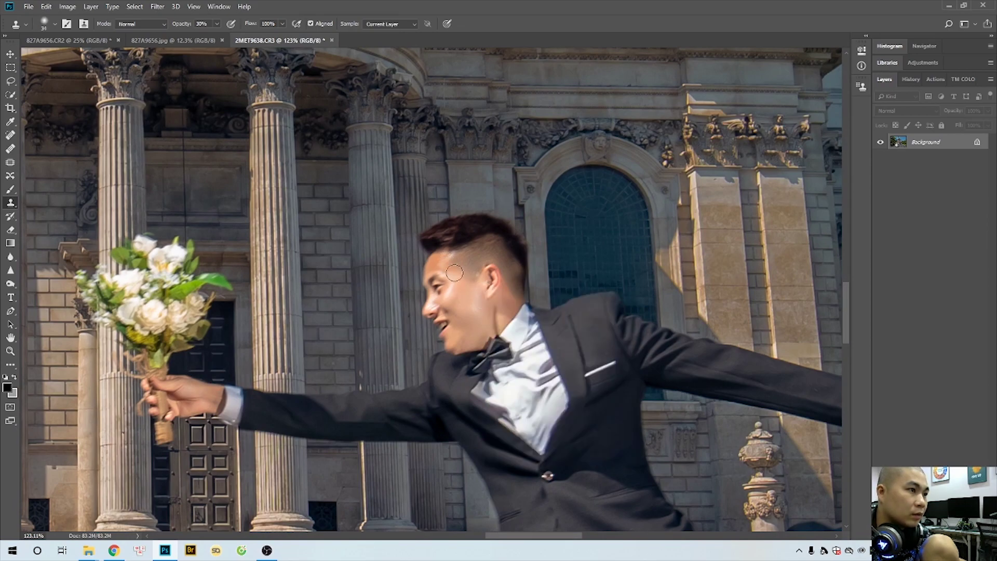
scroll(448, 268, "down", 6)
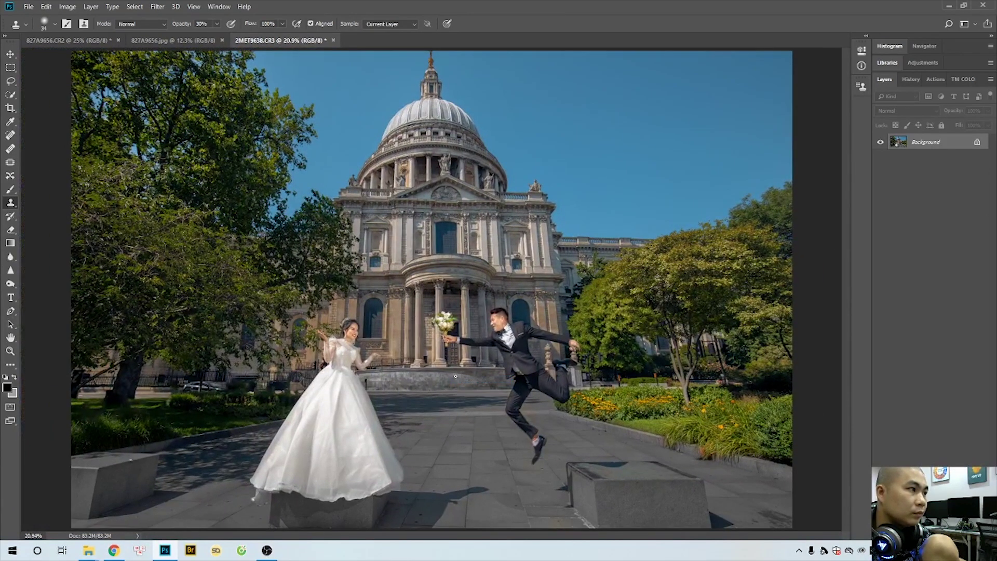
scroll(456, 376, "down", 4)
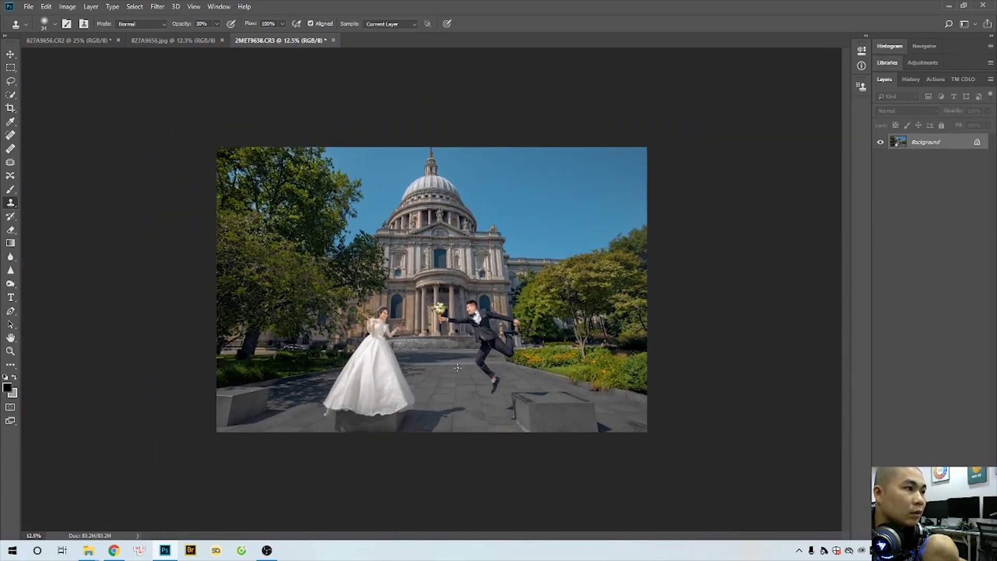
Step: Shift the sky with Selective Color on Cyans, setting Magenta to -43% and Black to +29%
key("alt+i")
key("j")
key("s")
left_click(773, 218)
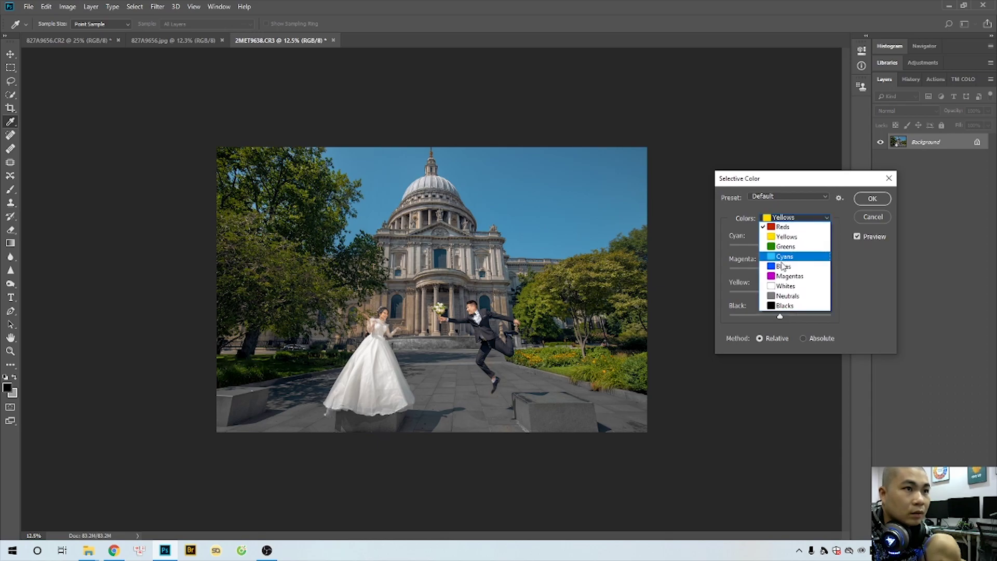
left_click(783, 257)
left_click_drag(793, 316, 762, 271)
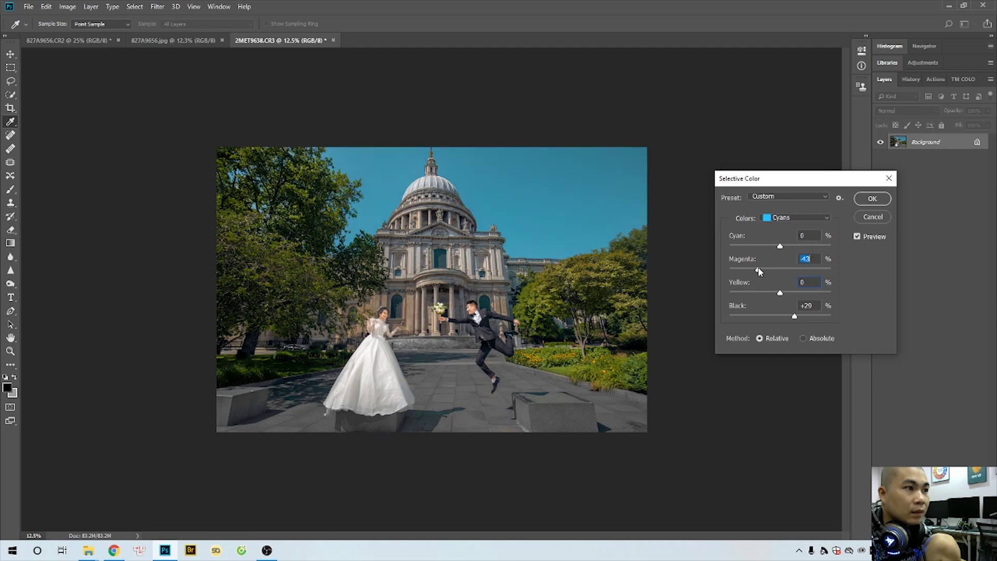
key("Return")
key("s")
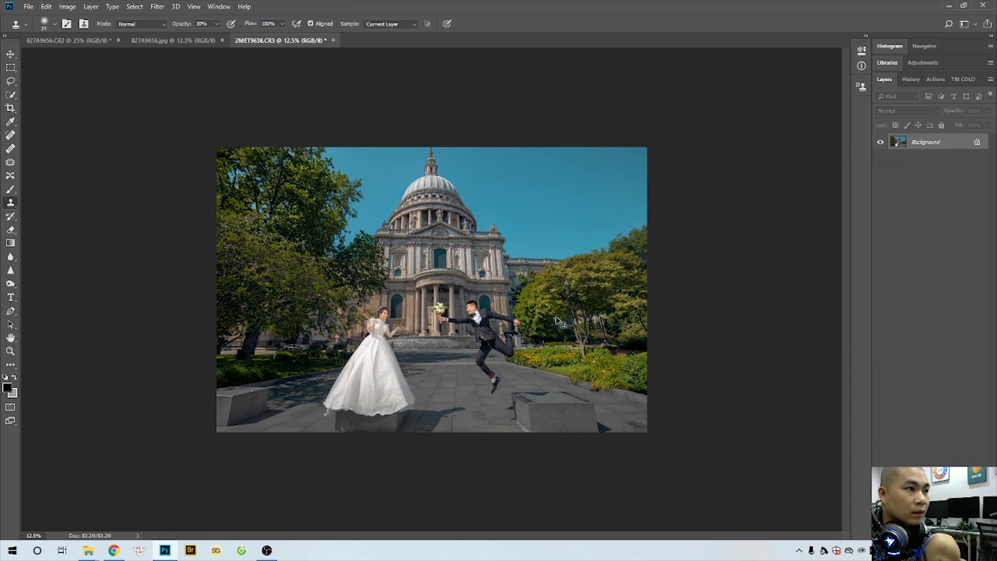
Step: Sharpen a duplicate of the photo with Unsharp Mask at 50% and 1.0 pixel radius, and merge it down
key("ctrl+j")
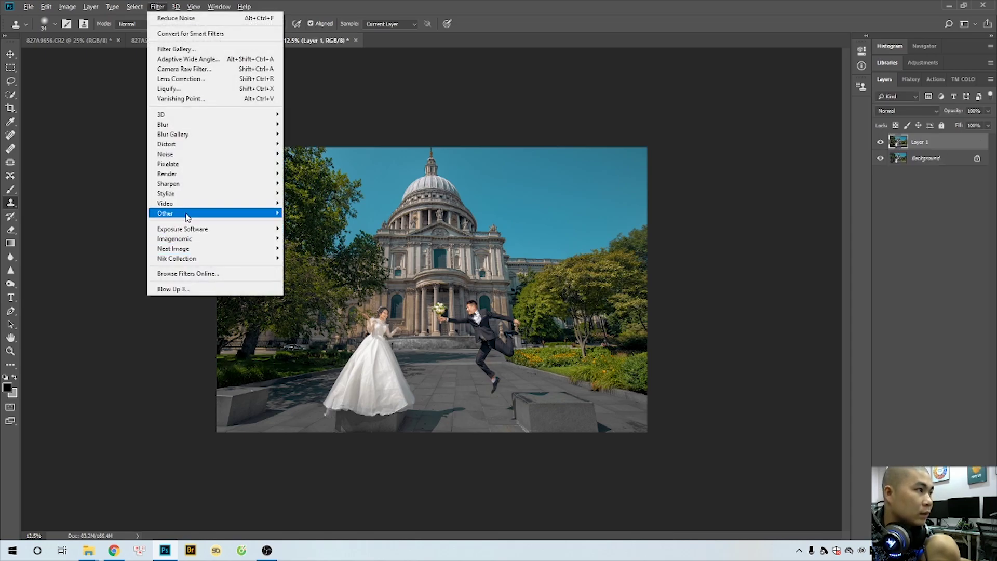
mouse_move(186, 229)
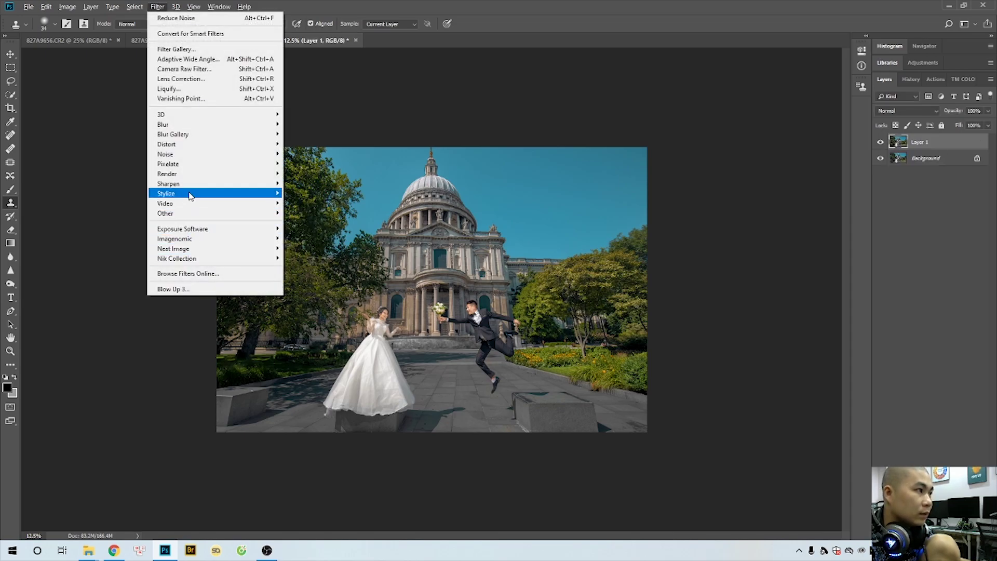
mouse_move(194, 184)
left_click(342, 233)
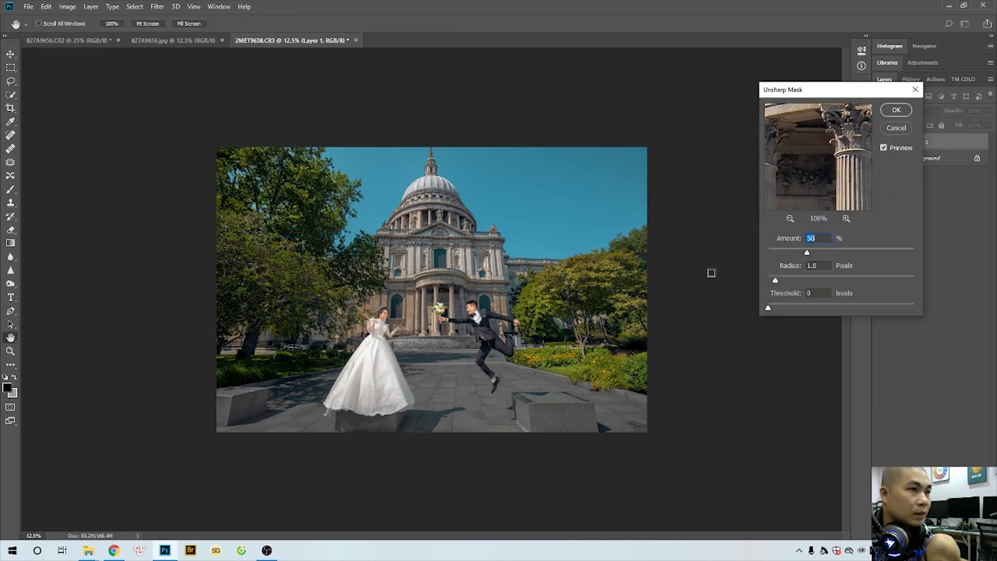
type("50")
key("Return")
key("ctrl+e")
Step: Crop the photo slightly tighter, trimming a thin margin evenly off all edges
key("c")
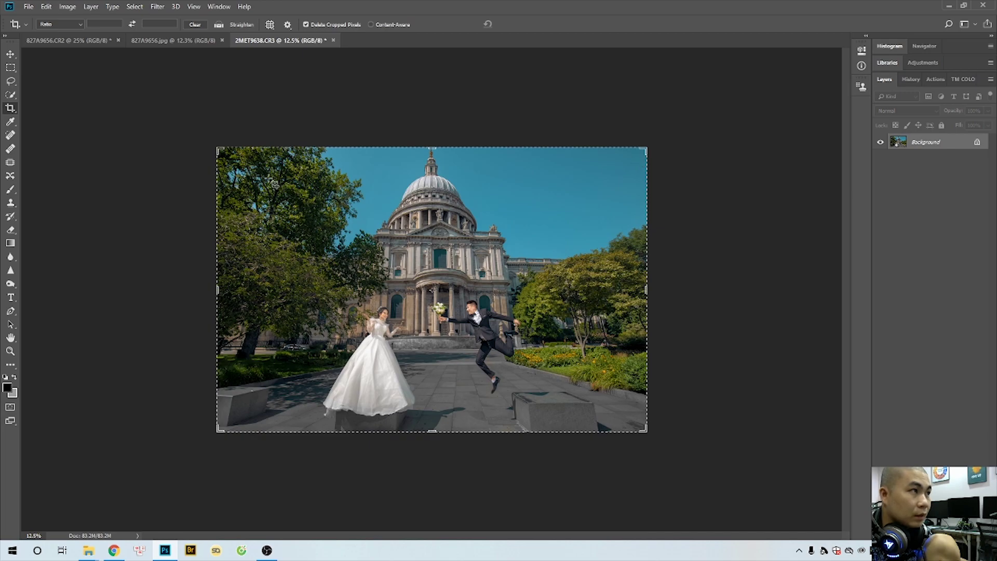
left_click_drag(644, 150, 642, 151)
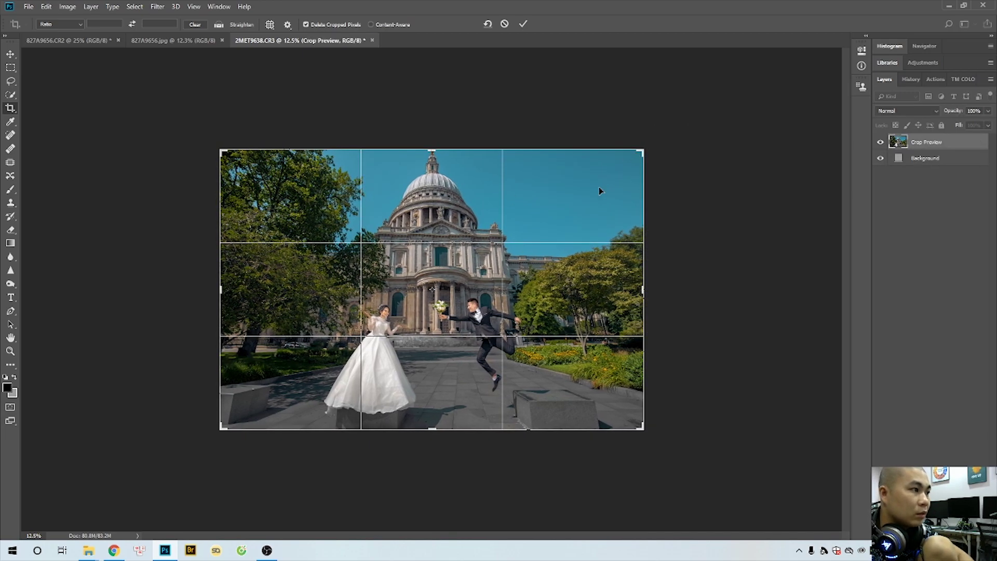
key("Return")
key("ctrl+plus")
Step: Examine the retouched photo up close around the paving, the stone block and the hem of the dress
key("j")
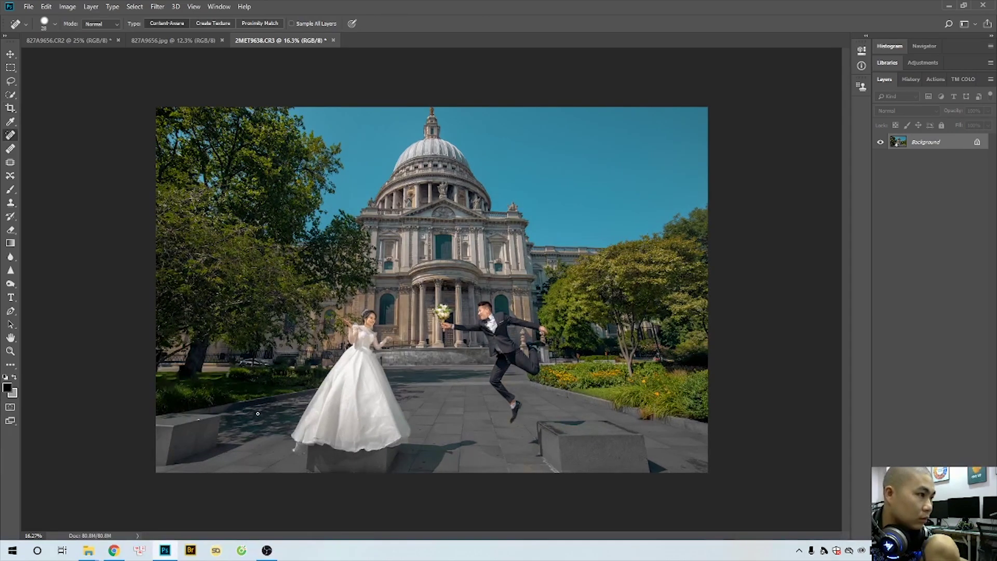
scroll(364, 322, "up", 2)
key("shift+j")
key("shift+j")
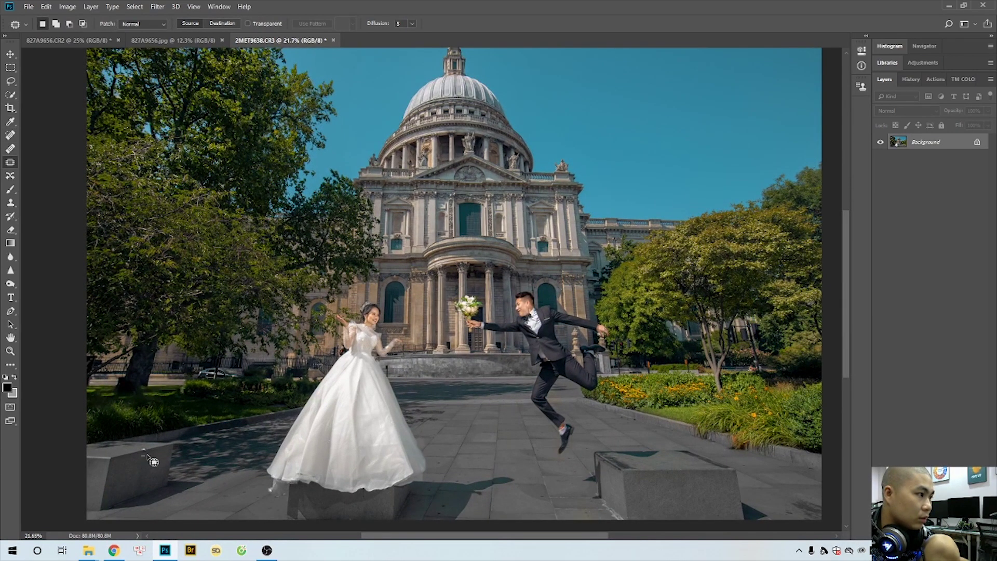
scroll(259, 452, "down", 1)
scroll(312, 431, "down", 2)
scroll(358, 389, "up", 2)
scroll(327, 413, "down", 2)
scroll(327, 412, "up", 6)
right_click(496, 398)
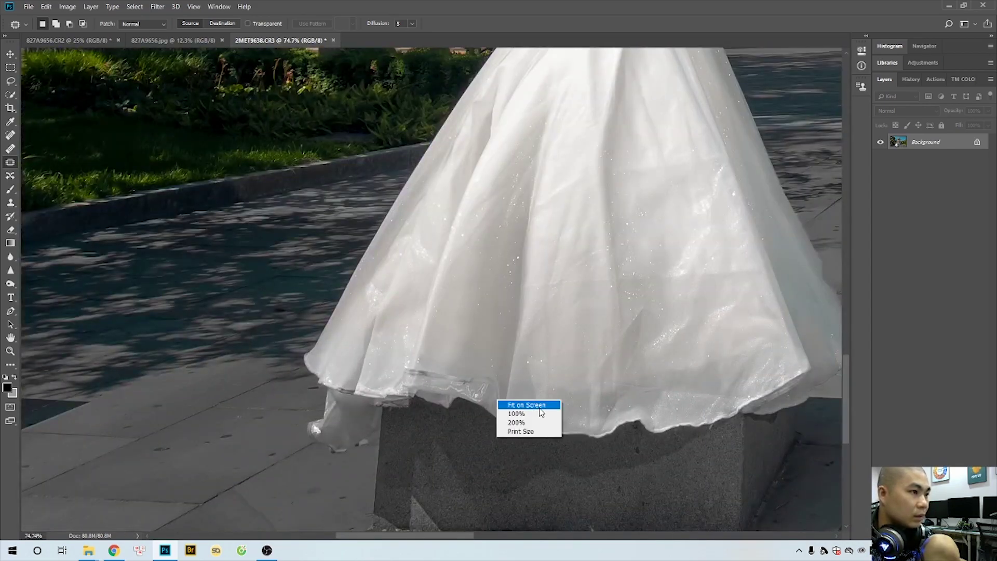
left_click(512, 404)
scroll(546, 412, "down", 1)
Step: Save the finished photo as the JPEG 2MET9638.jpg in the Downloads folder
key("ctrl+shift+s")
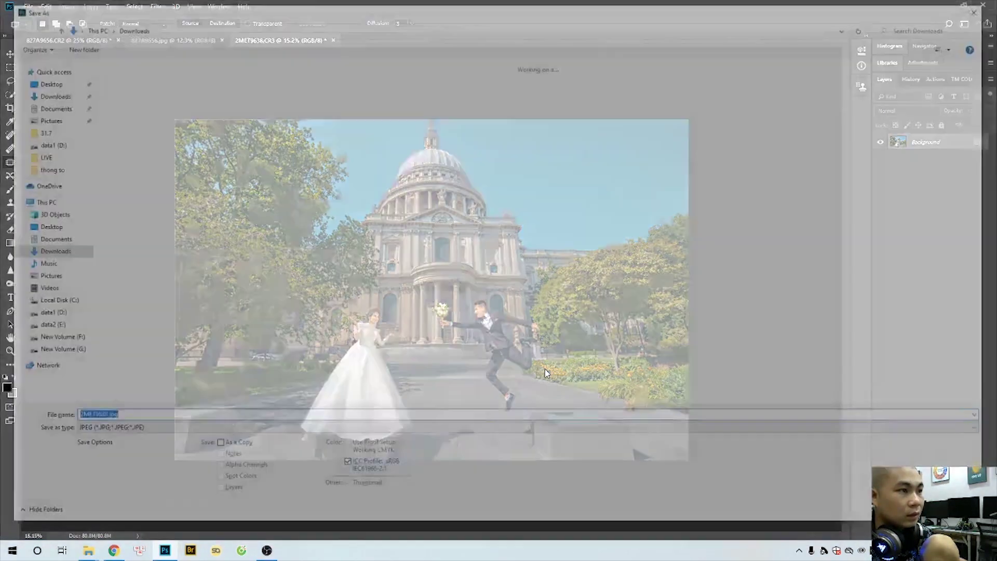
key("Return")
key("Return")
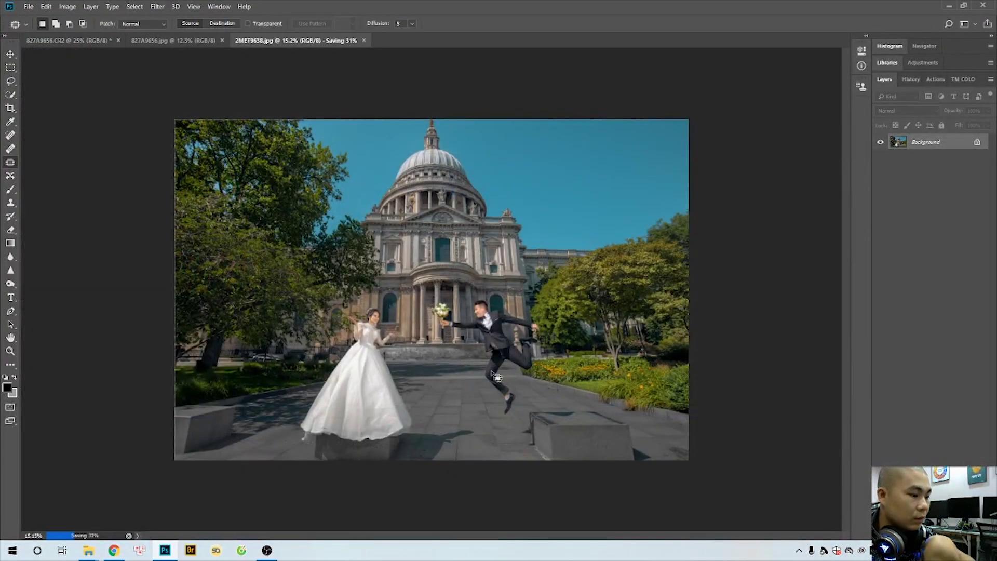
key("alt+Tab")
key("alt+Tab")
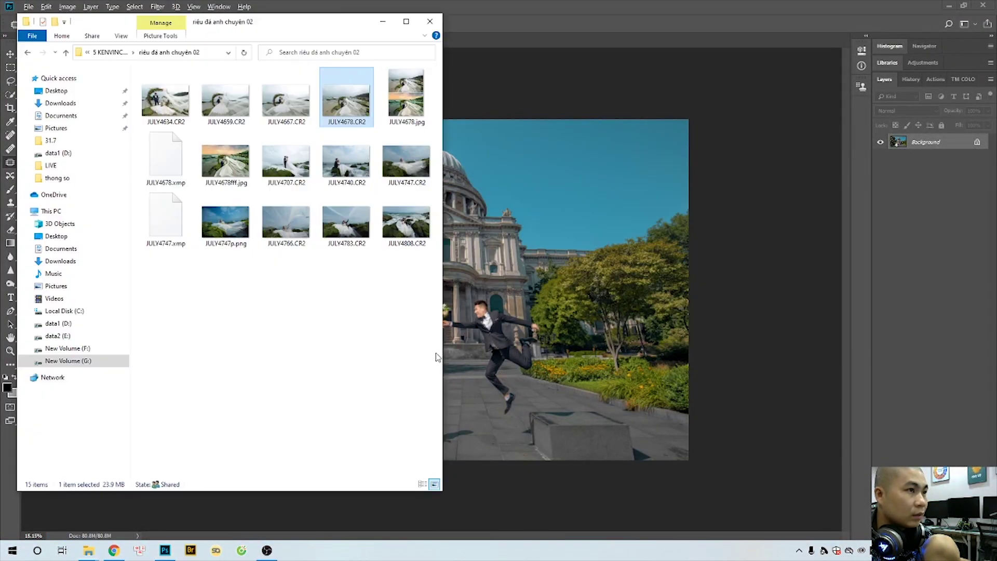
key("alt+Tab")
key("alt+Tab")
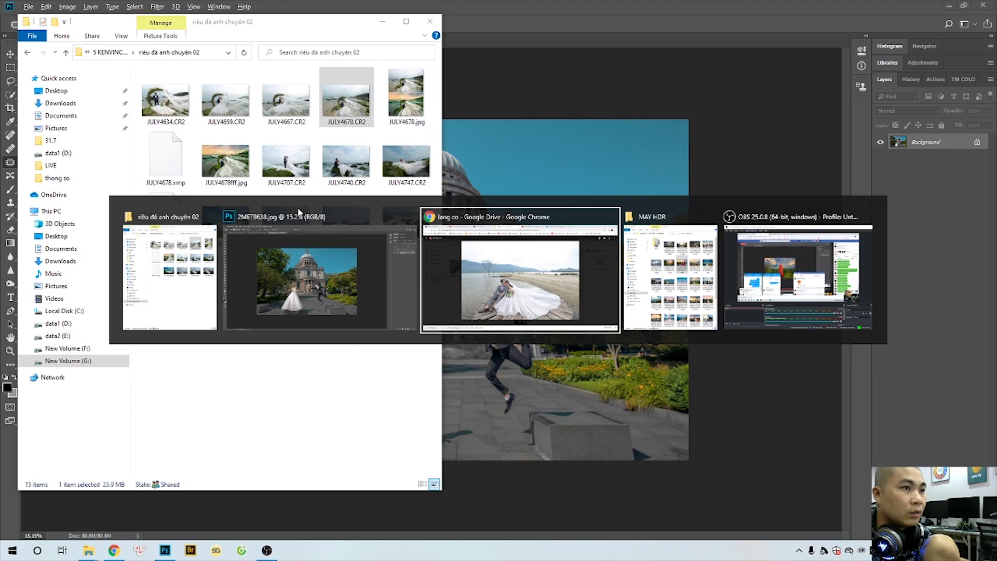
key("alt+Tab")
key("alt+Tab")
key("alt+Tab")
key("alt+Tab")
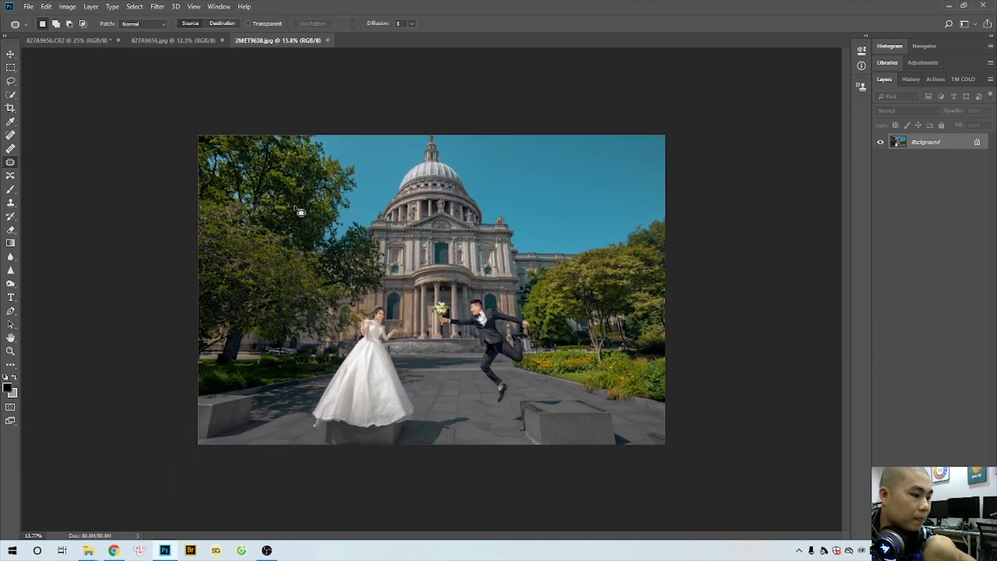
Step: Open the raw file 2MET9638.CR3 from Downloads, resetting its Camera Raw adjustments to get the unedited original
key("ctrl+o")
left_click(179, 105)
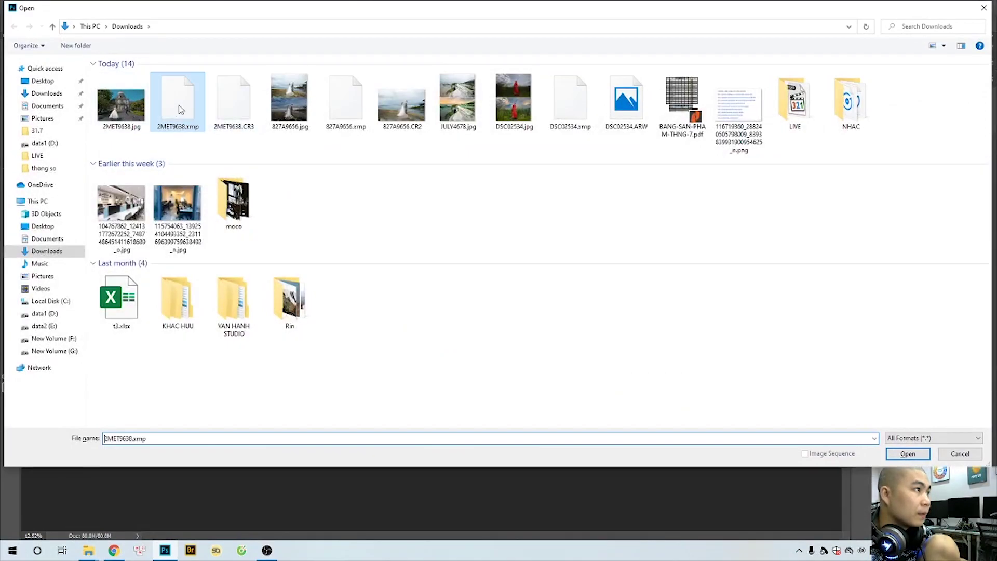
left_click(244, 115)
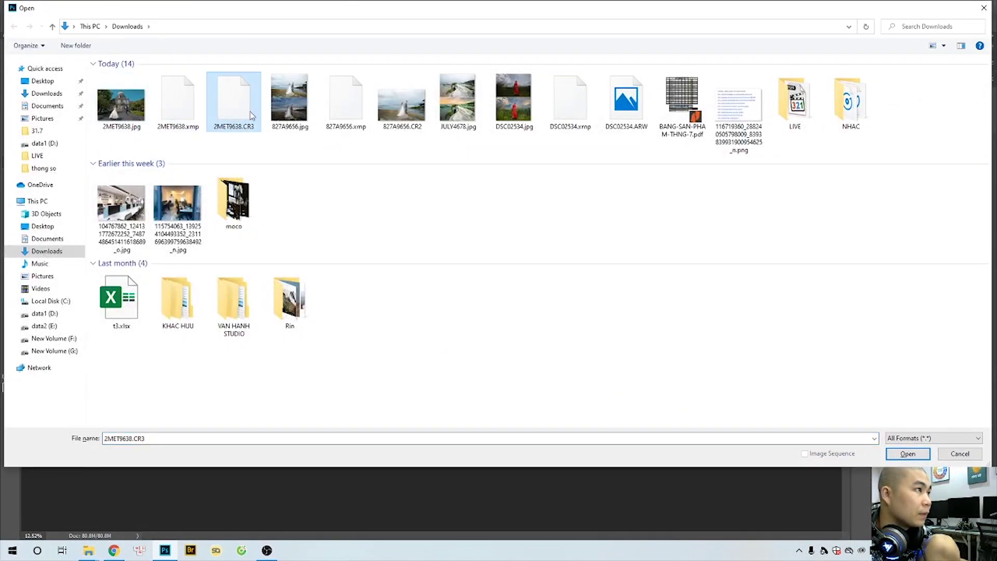
double_click(251, 115)
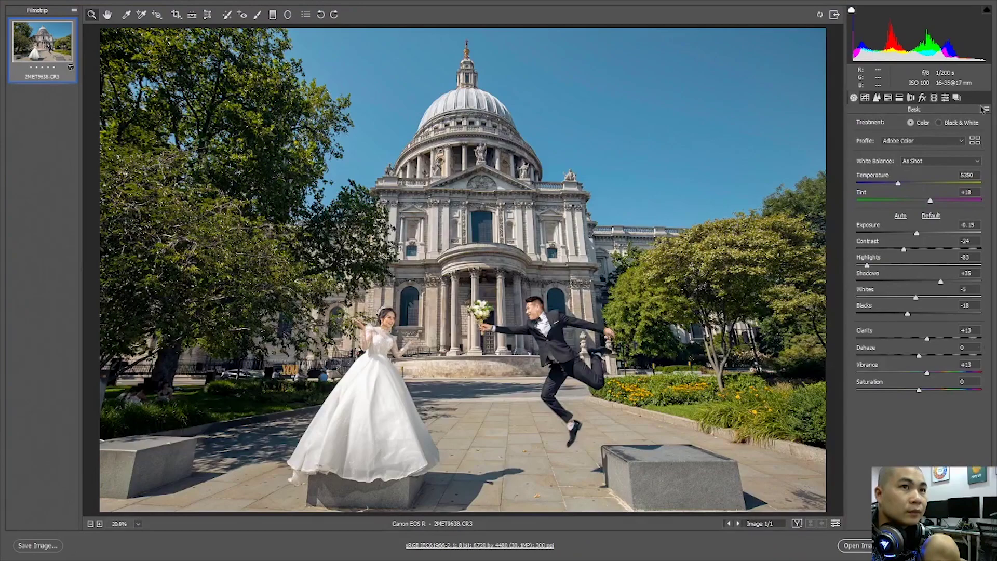
left_click(984, 109)
left_click(930, 130)
key("Return")
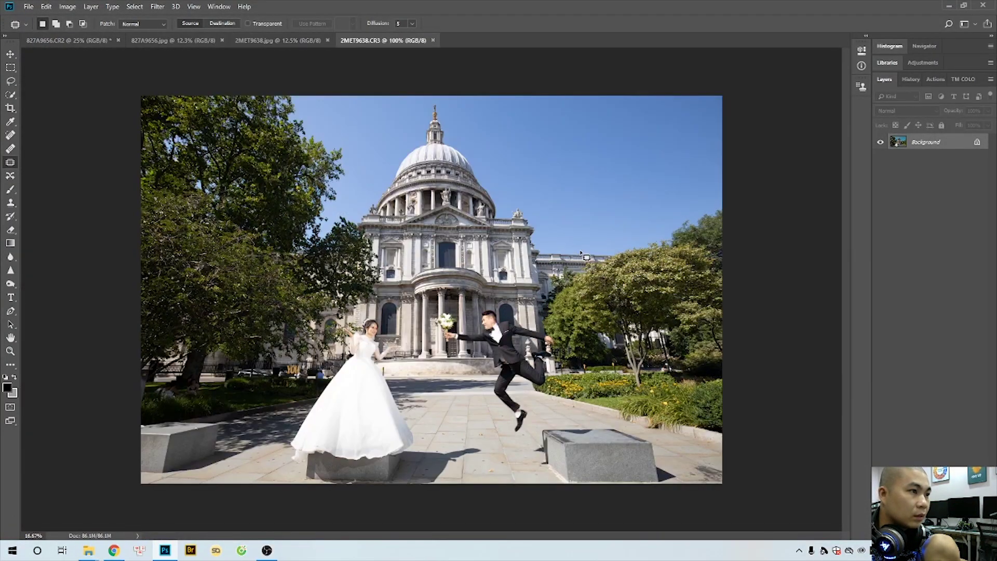
scroll(584, 255, "down", 3)
key("c")
left_click_drag(433, 393, 430, 492)
key("Return")
key("ctrl+z")
Step: Reset to the default black and white colours and extend the canvas below the original to about 9200 px high
key("x")
key("d")
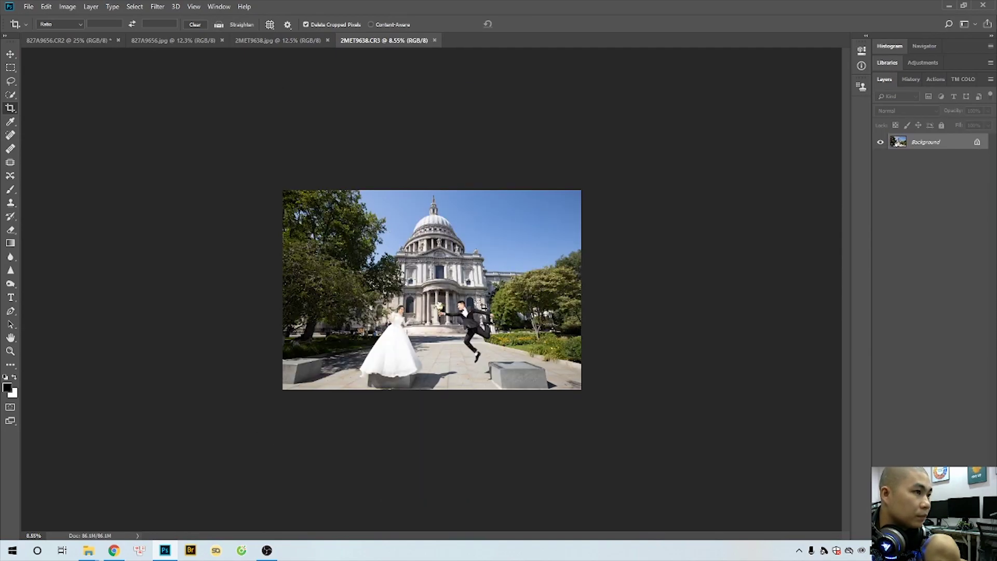
left_click(483, 307)
scroll(481, 312, "down", 2)
left_click_drag(435, 366, 442, 445)
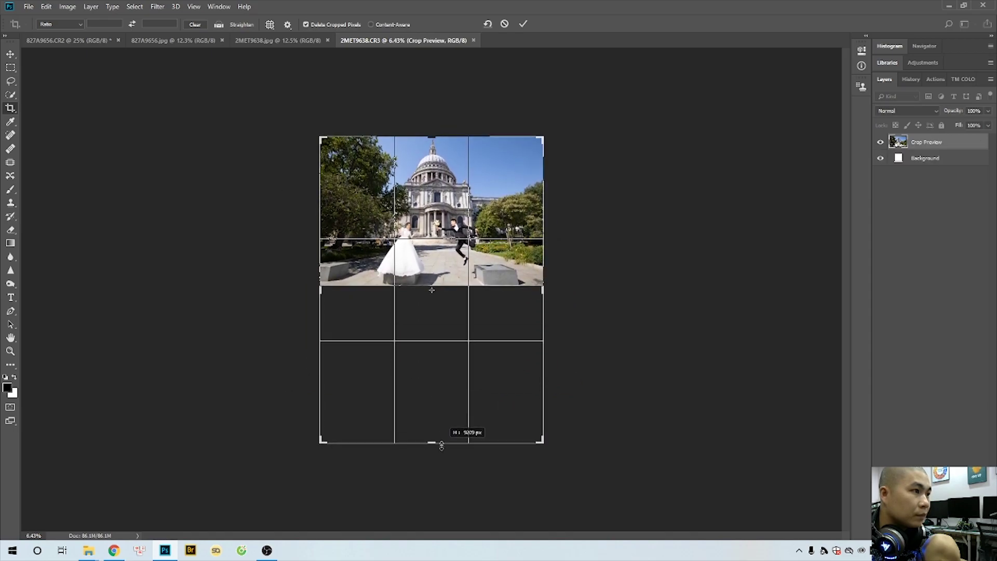
key("Return")
Step: Copy the whole graded photo from 2MET9638.jpg, close that file and paste it into the extended 2MET9638.CR3 canvas
left_click(307, 39)
key("ctrl+a")
key("ctrl+c")
key("ctrl+w")
key("ctrl+v")
Step: Place the pasted graded photo just below the original and scale it to match the canvas width
key("ctrl+t")
scroll(451, 313, "up", 8)
left_click_drag(451, 313, 538, 334)
left_click_drag(716, 439, 729, 450)
key("Return")
Step: Crop off the leftover white strip beneath the graded photo
key("c")
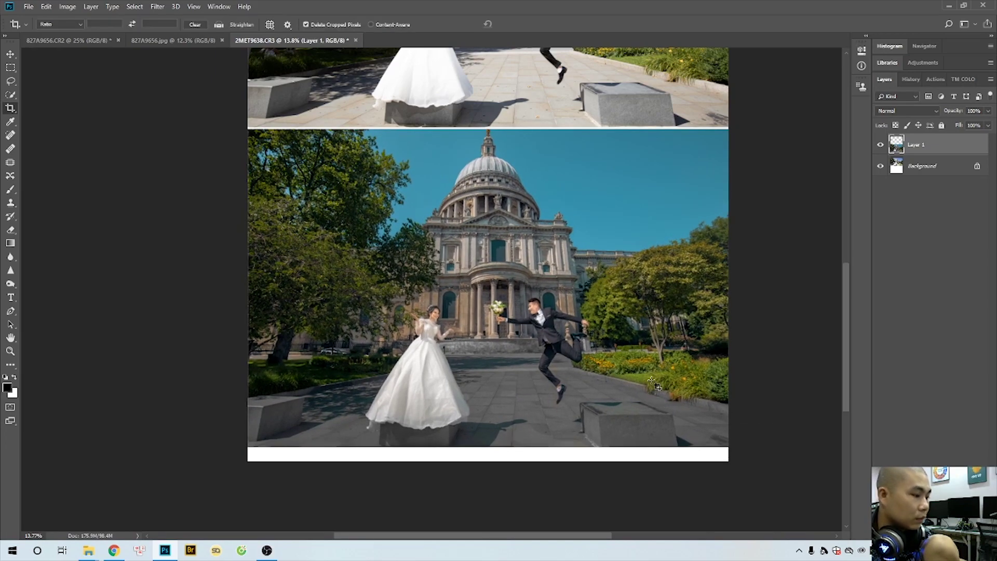
left_click_drag(487, 461, 488, 447)
key("Return")
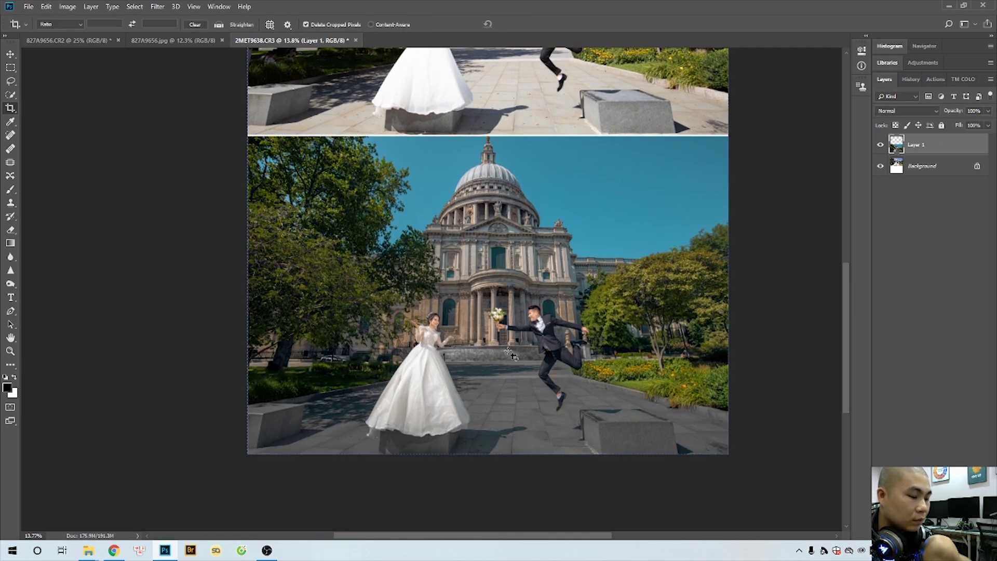
Step: Brighten the graded photo by slightly lowering the Levels white input, and fade the adjustment to 60%
key("ctrl+l")
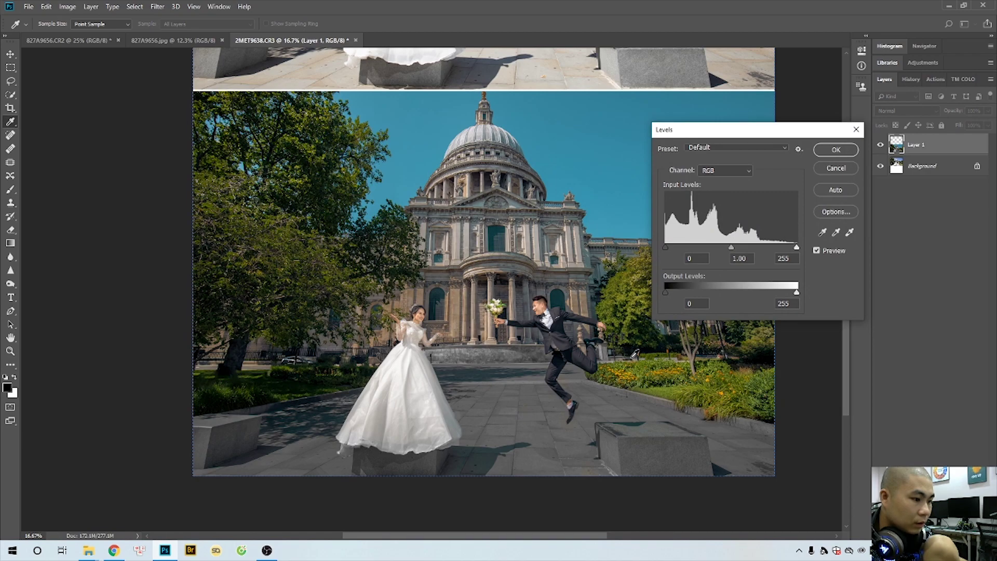
left_click(794, 246)
key("Return")
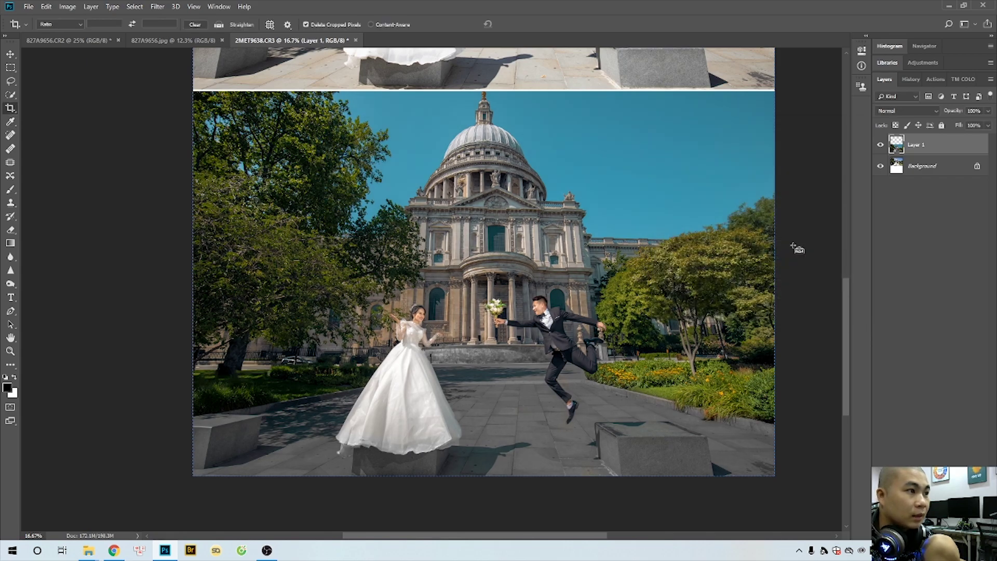
key("ctrl+minus")
key("ctrl+shift+f")
type("60")
key("Return")
Step: Merge the graded photo's layer down into the background of the before-and-after comparison
key("c")
key("ctrl+minus")
key("ctrl+e")
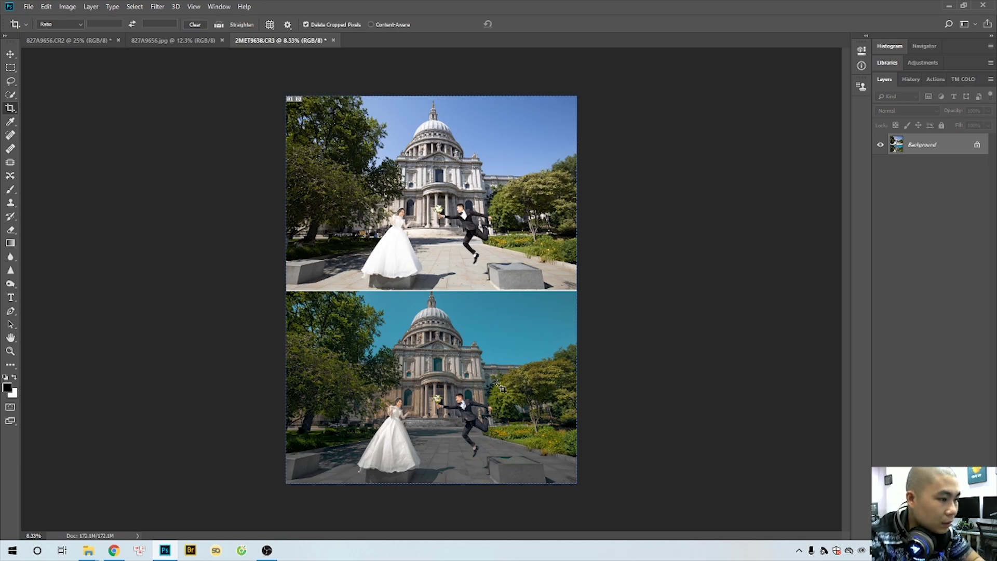
scroll(508, 334, "up", 1)
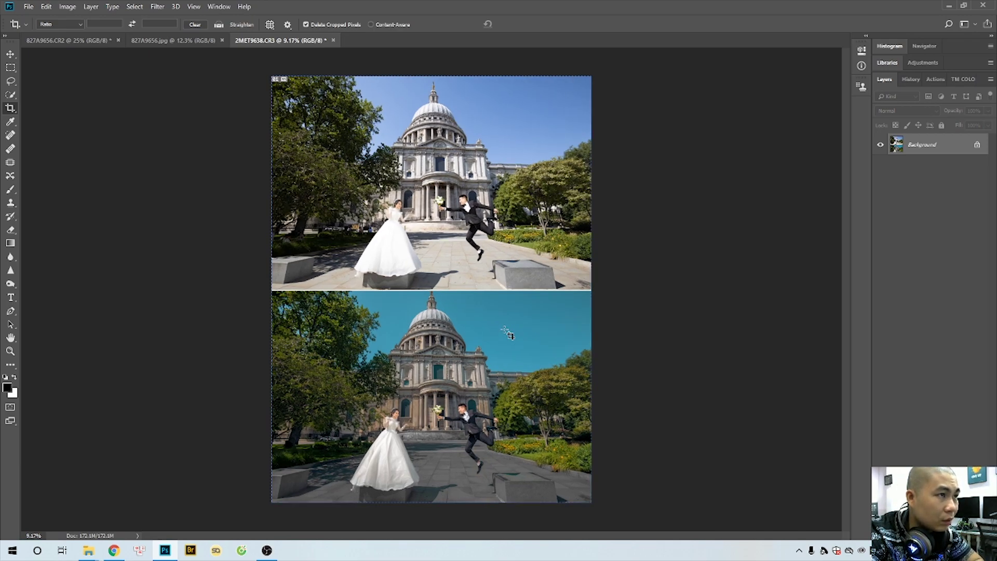